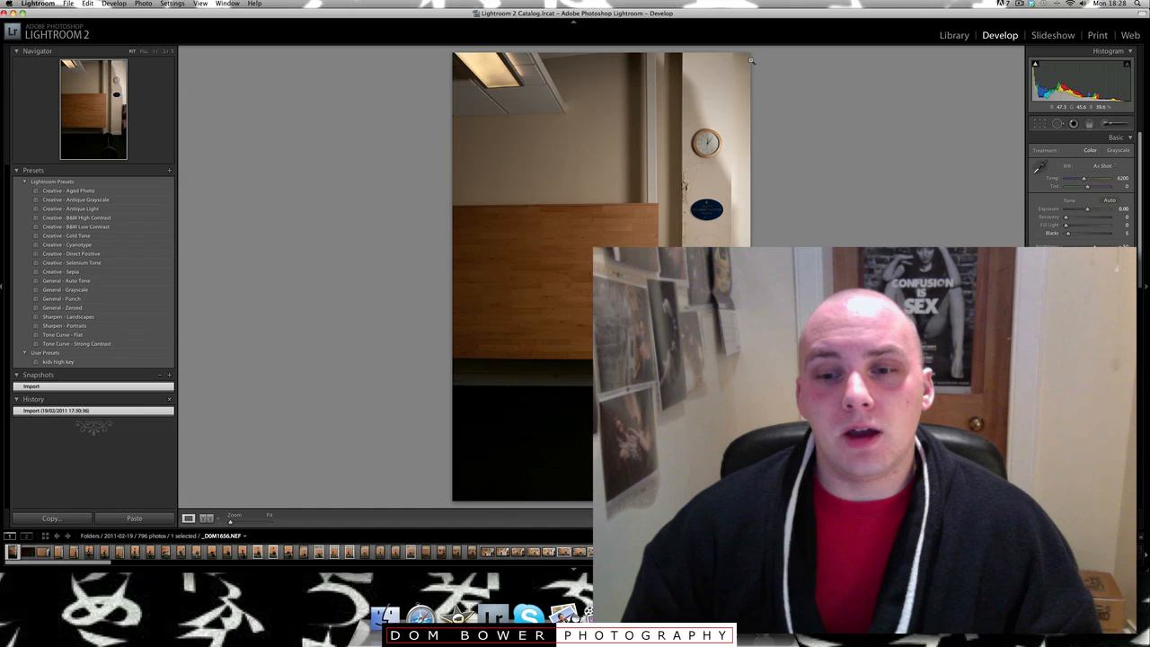
- Switch to the Library module and look through the opening photos of the 2011-02-19 folder, up to the woman holding the barbell
left_click(953, 36)
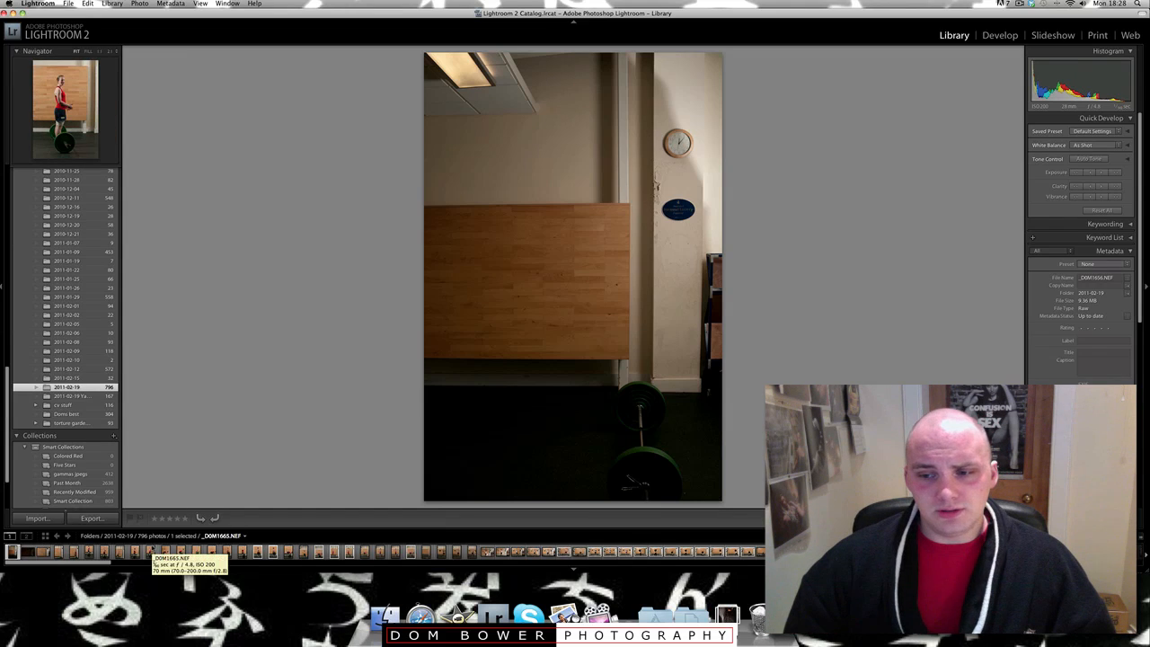
key("Right")
key("Right")
key("Right")
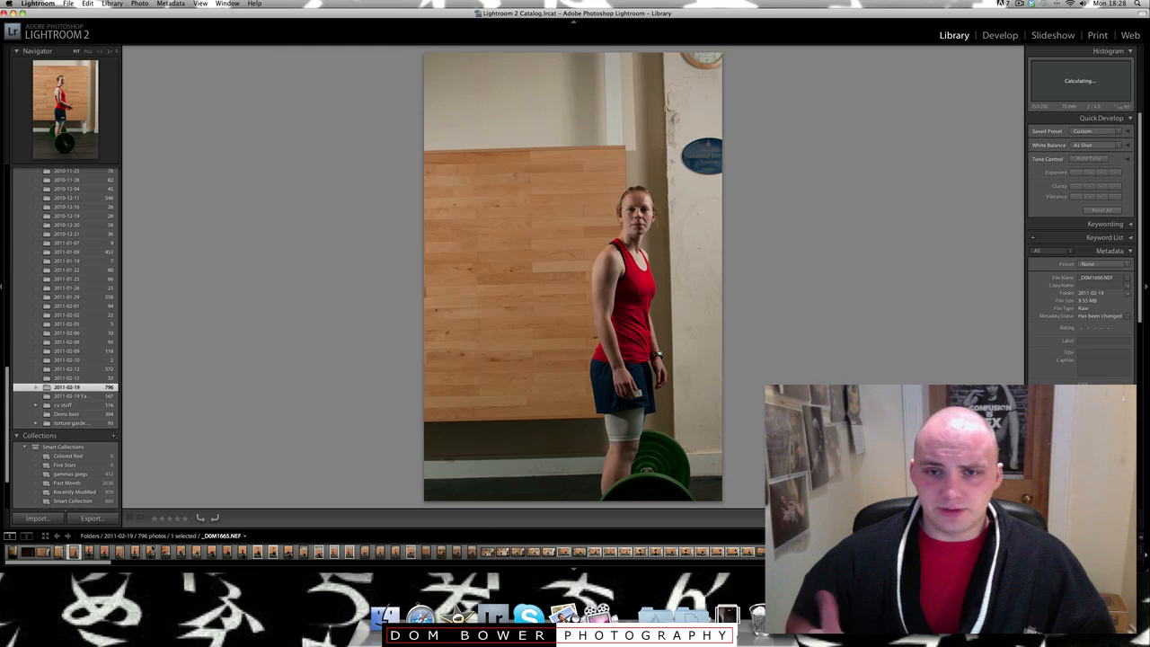
left_click(89, 551)
key("Right")
key("Right")
key("Right")
key("Right")
key("Right")
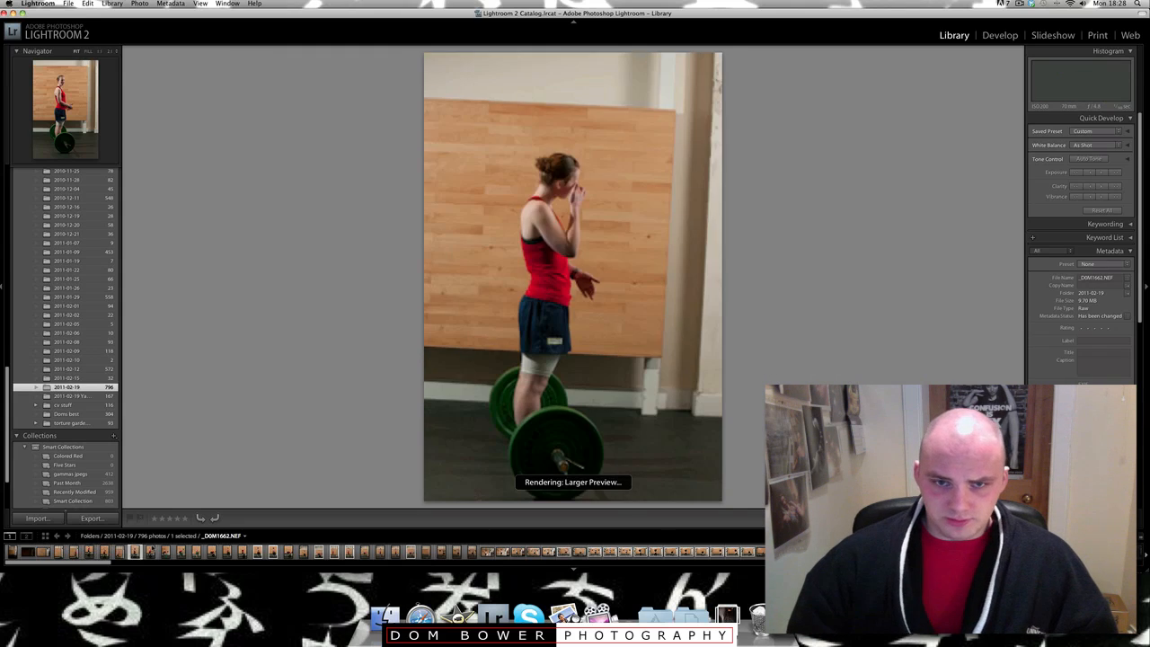
key("Right")
key("Right")
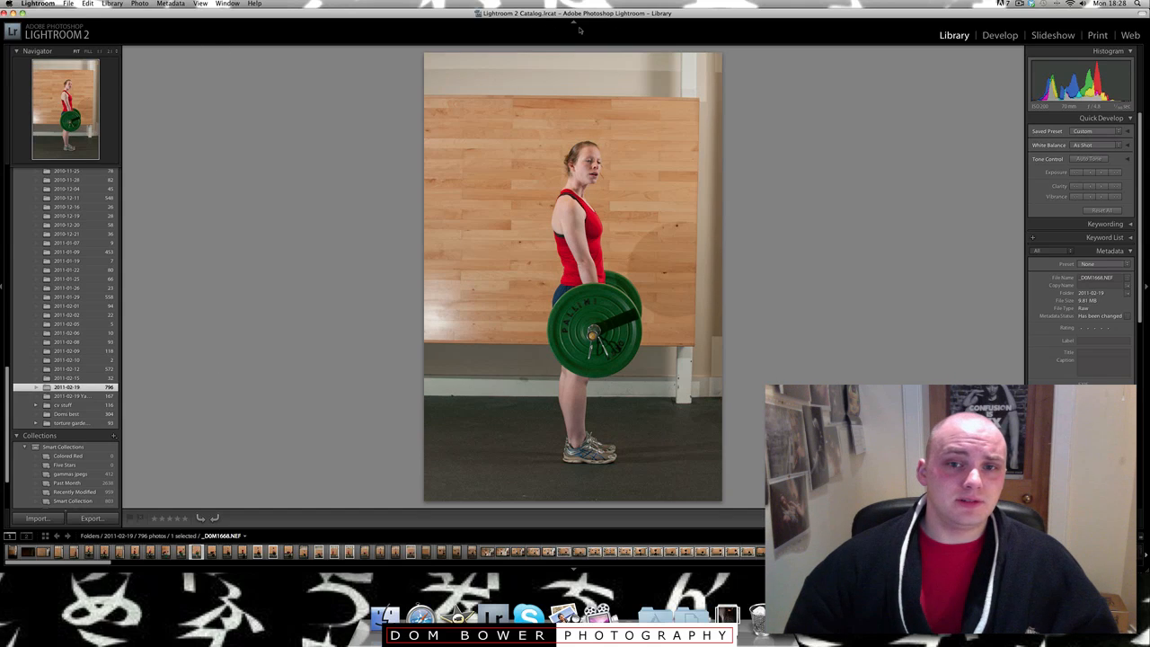
- Open the photo of the woman standing with the lifted barbell in the Develop module
left_click(1001, 36)
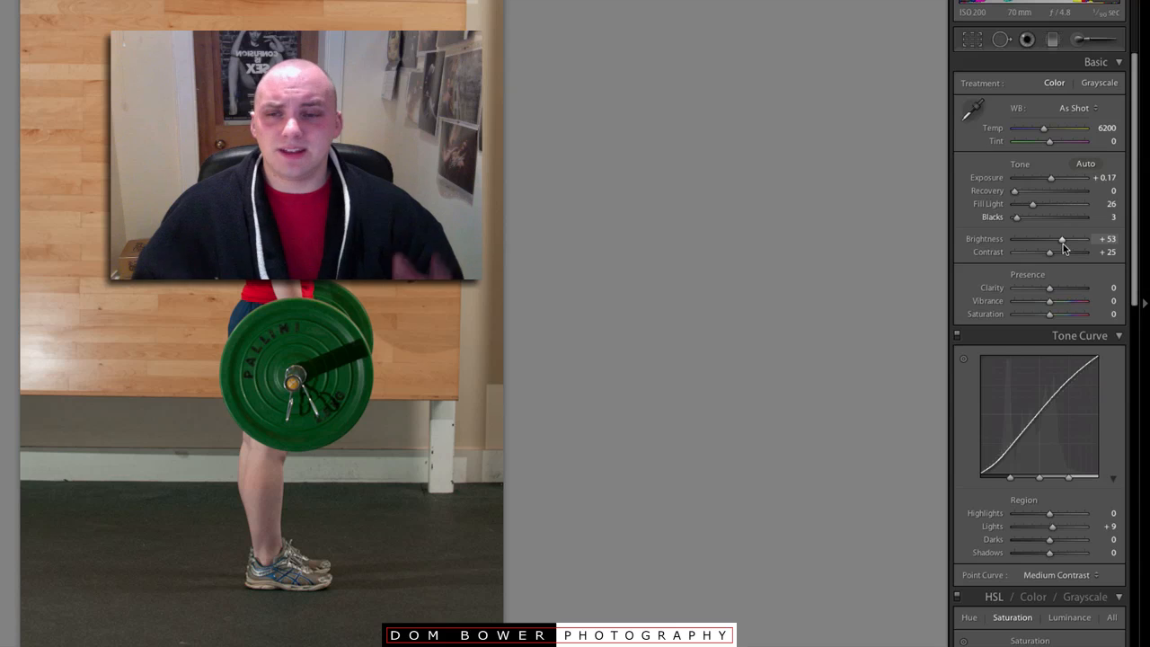
right_click(706, 277)
left_click(664, 235)
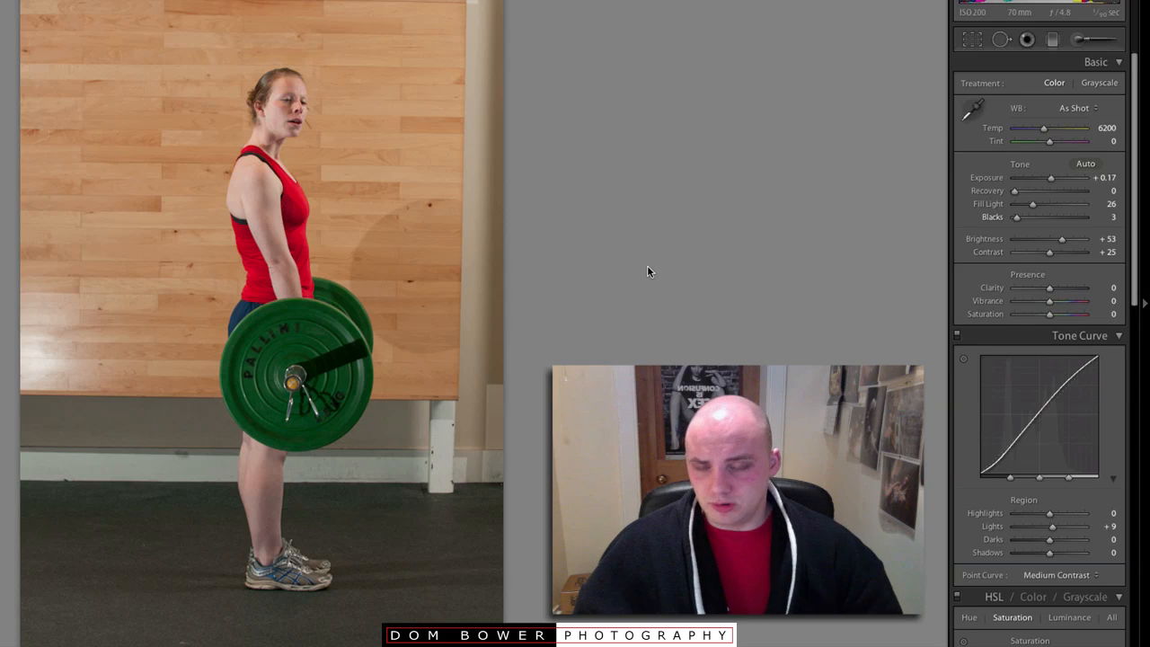
- Look through the following barbell photos in the Develop module to find wide-framed shots that need cropping
key("Right")
key("Right")
key("Right")
key("Right")
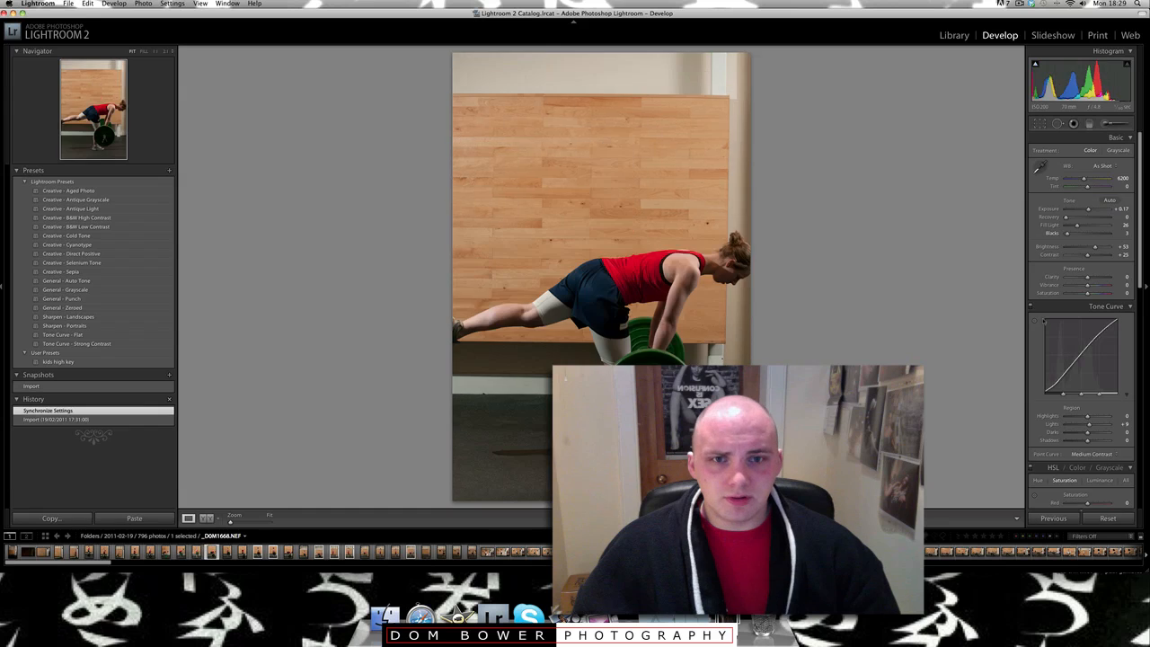
key("Right")
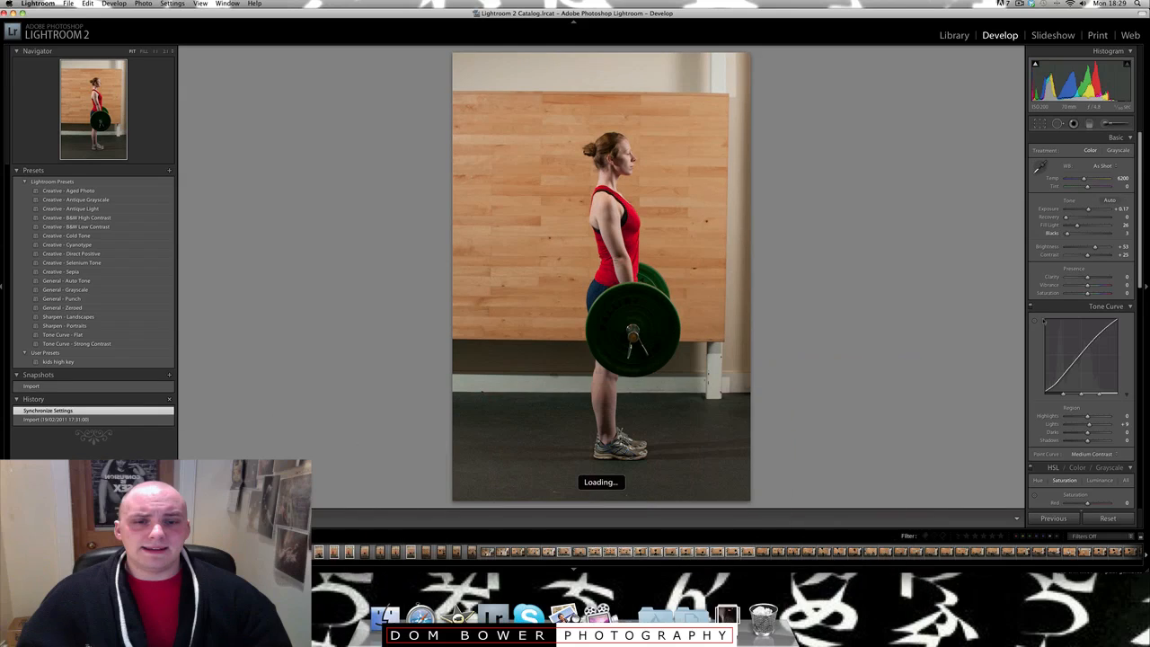
key("Right")
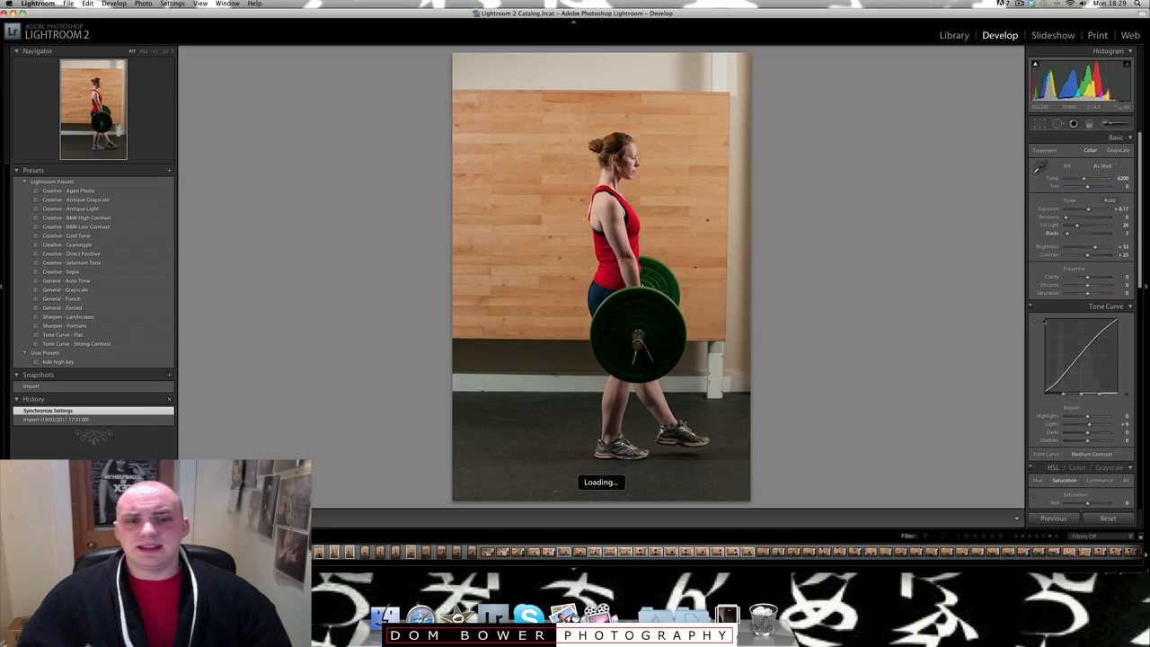
key("Right")
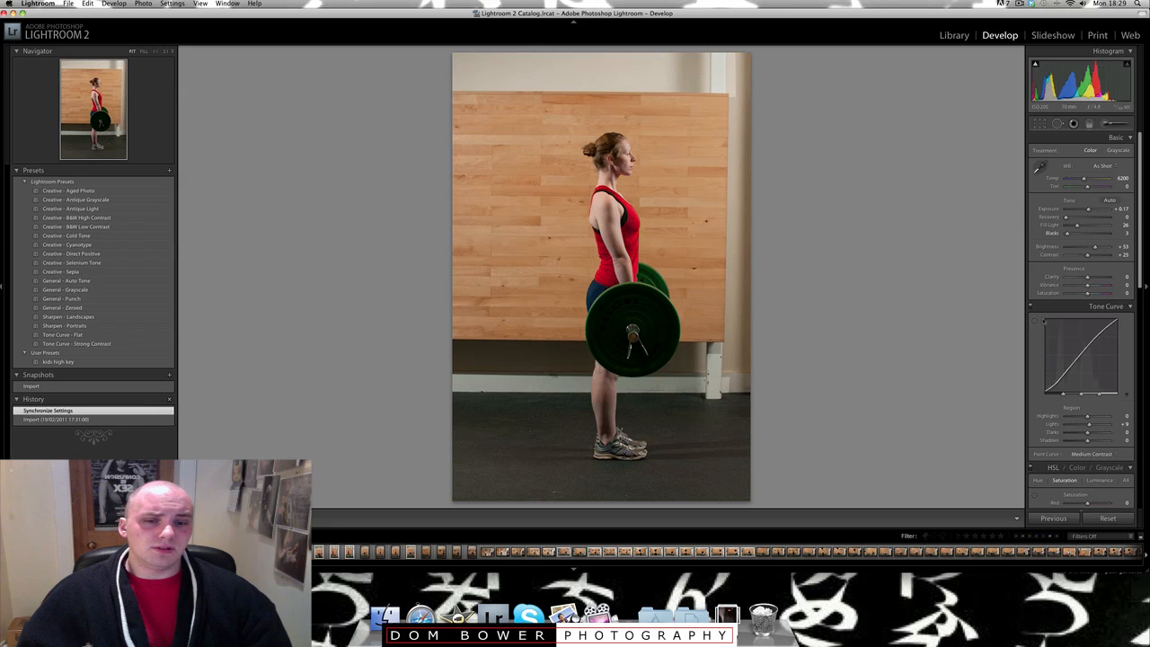
key("Right")
key("Right")
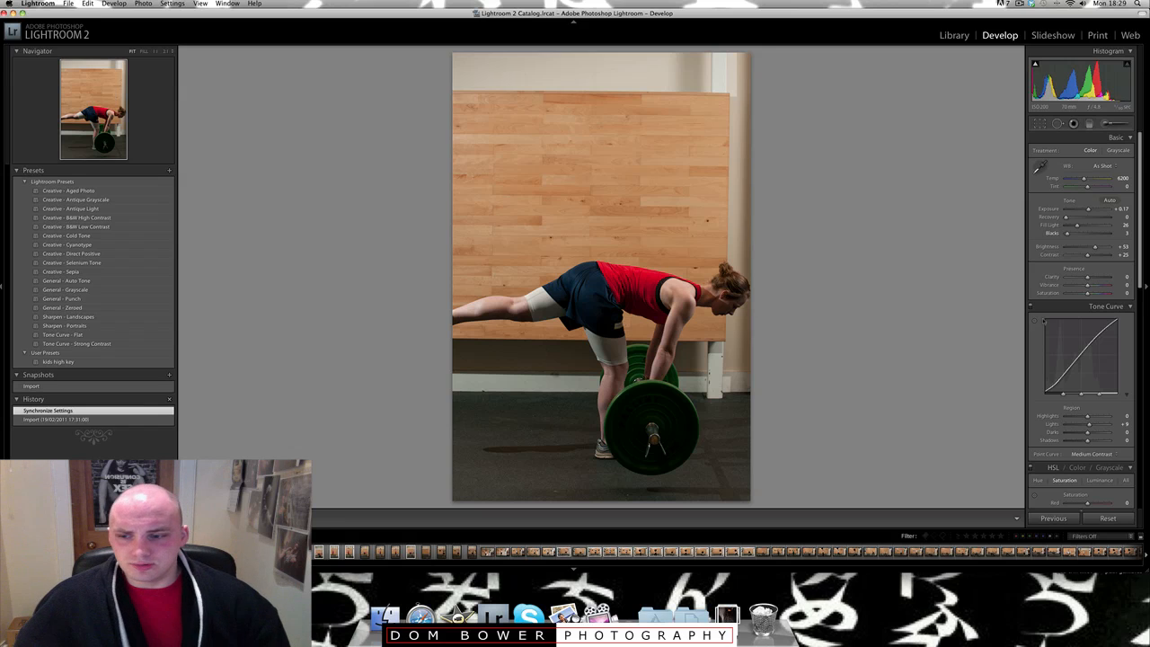
key("Right")
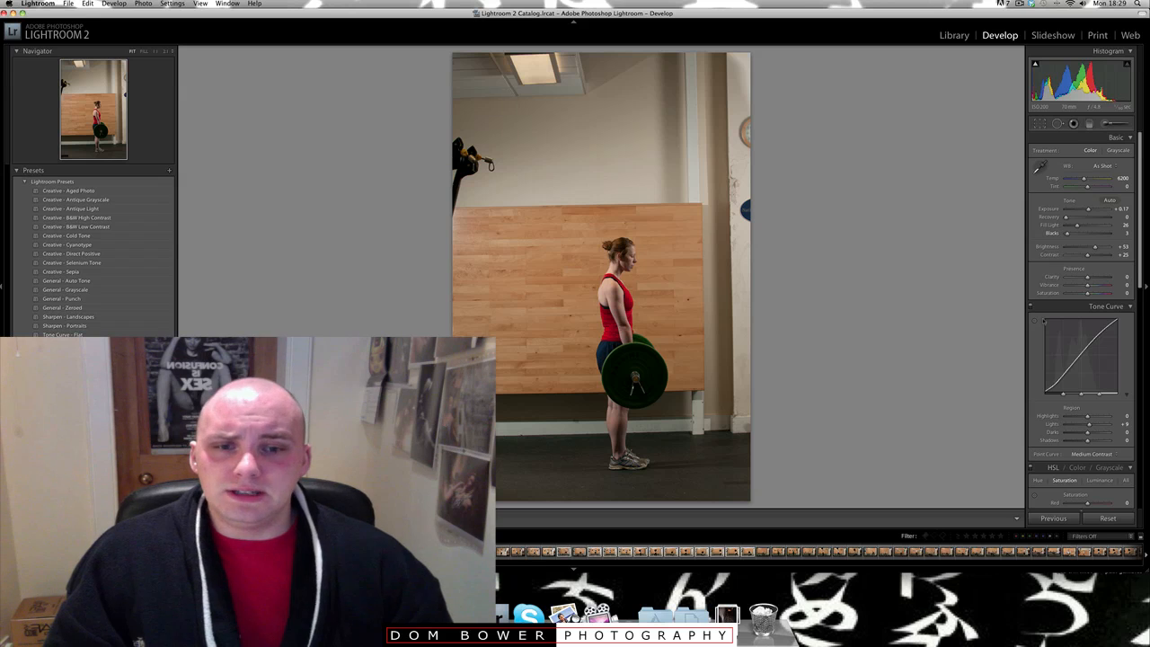
key("Right")
key("Right")
key("Left")
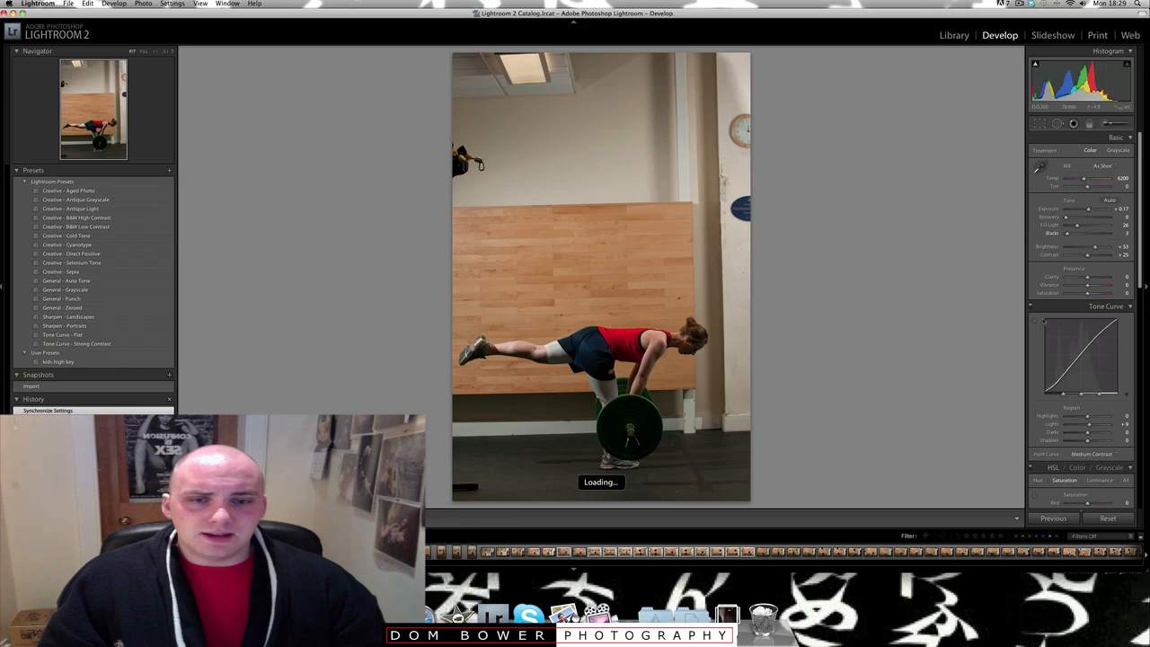
- Crop the wide one-legged deadlift photo to cut off the ceiling and upper wall, and straighten it to an angle of 2.11
left_click(1042, 124)
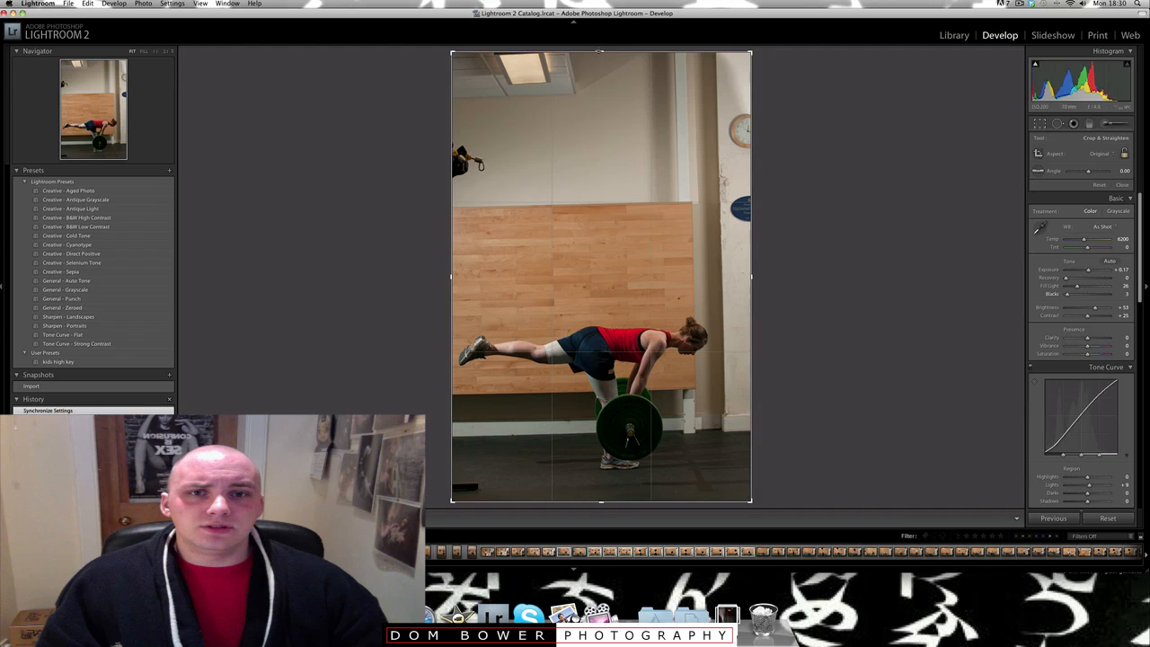
left_click_drag(601, 52, 603, 157)
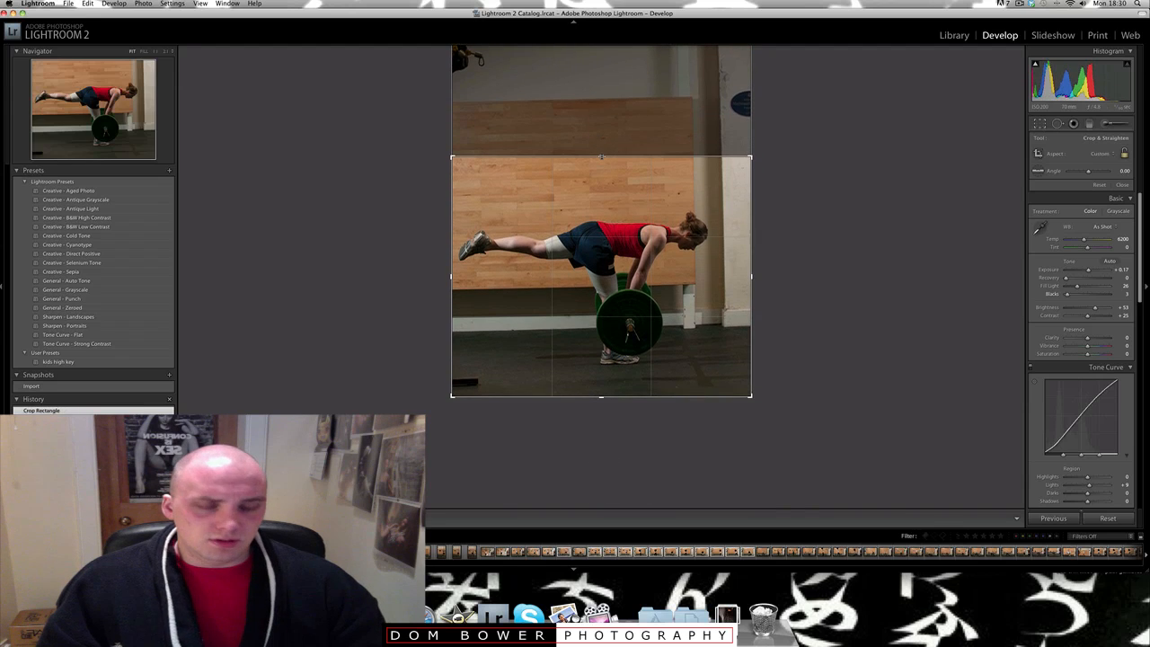
key("Return")
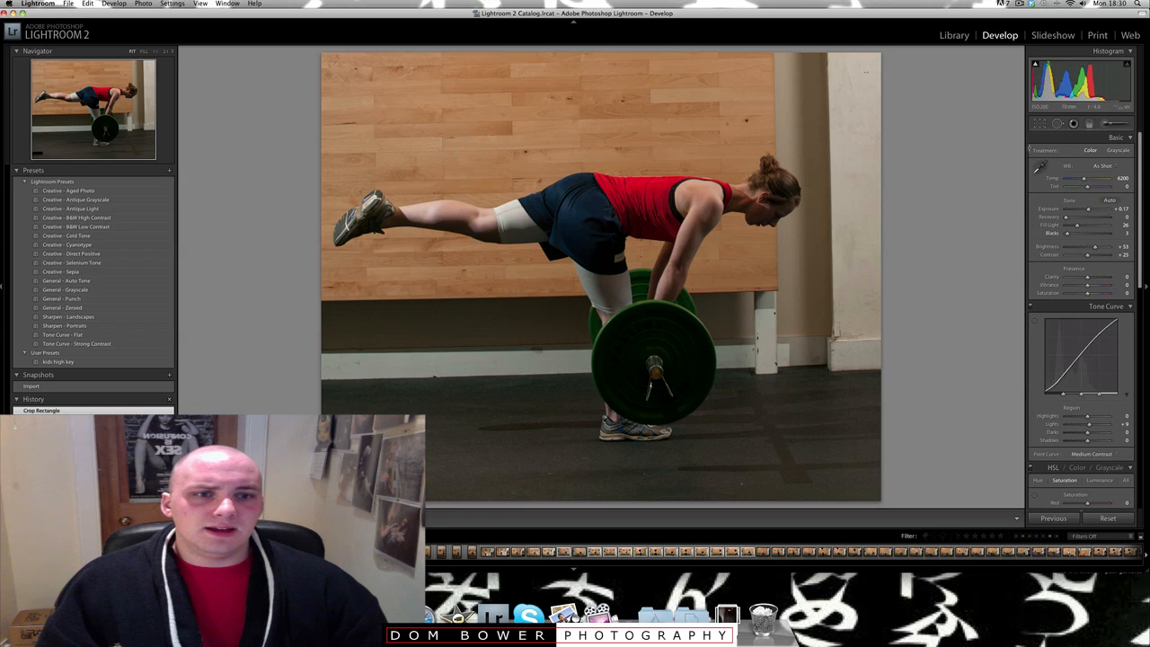
left_click(1038, 126)
mouse_move(756, 416)
left_mouse_down()
mouse_move(758, 406)
mouse_move(756, 416)
left_mouse_up()
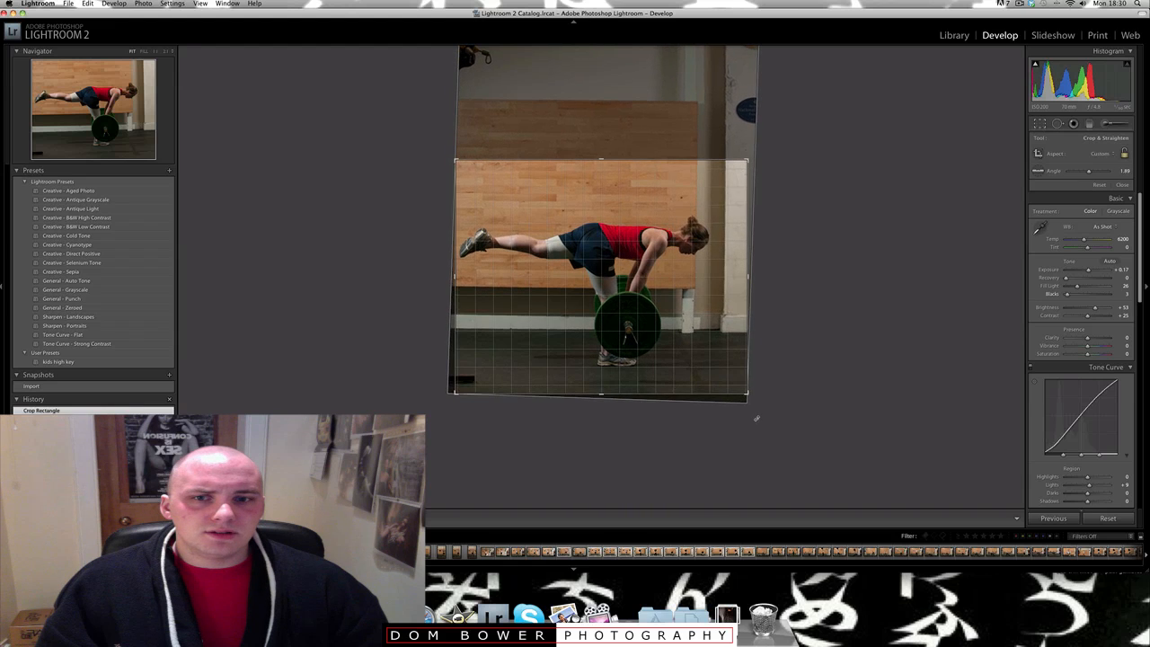
key("Return")
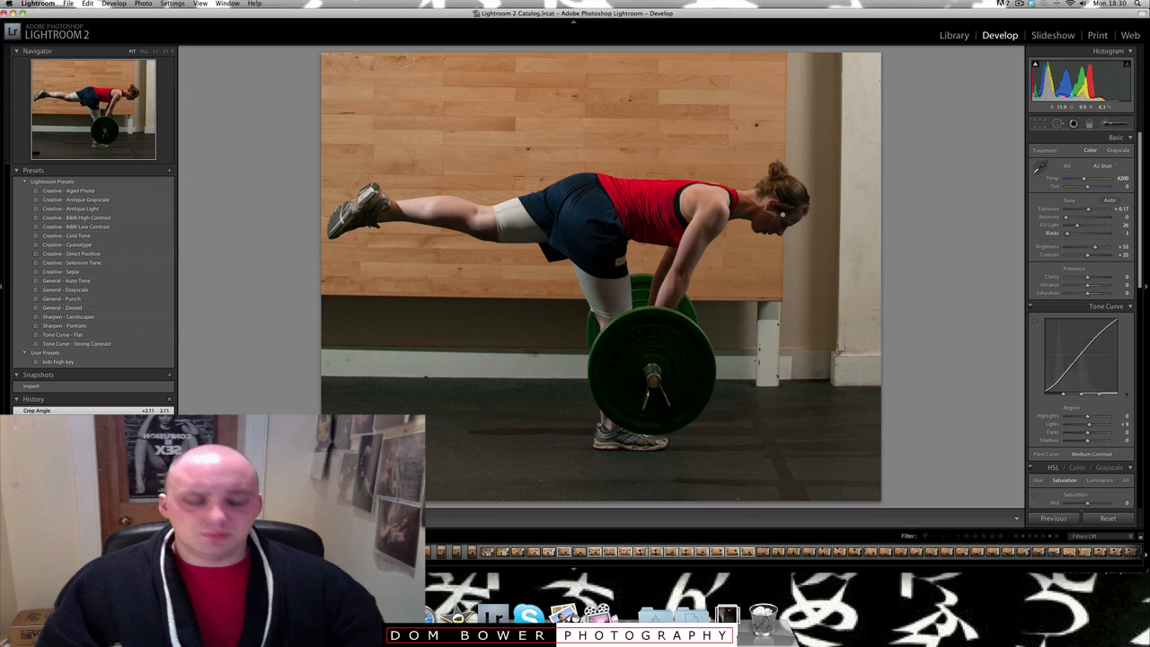
- Crop the ceiling and upper wall off the next photo, the woman standing with the barbell, and straighten it to an angle of 1.47
key("Right")
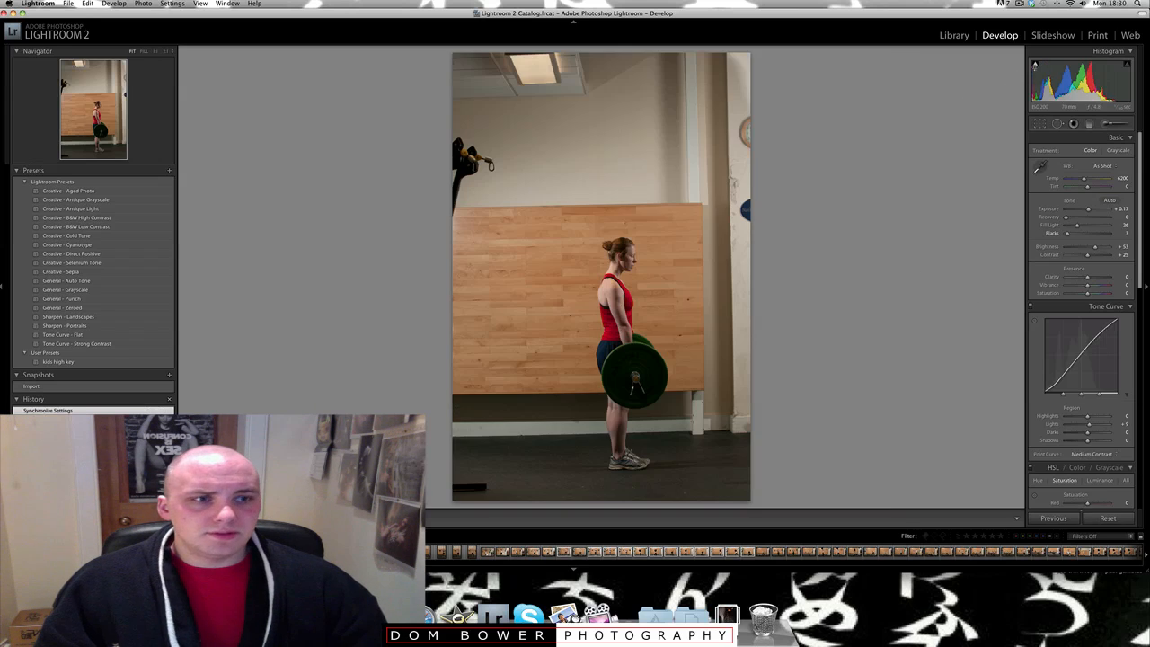
key("r")
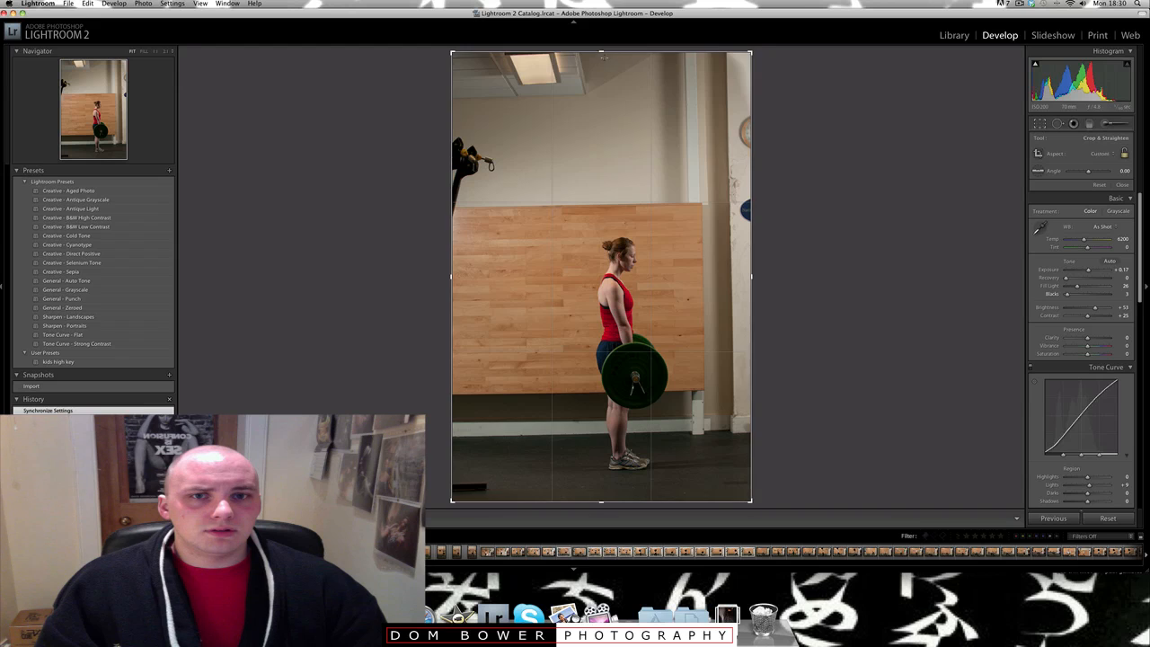
left_click_drag(602, 53, 602, 137)
left_click_drag(764, 427, 760, 431)
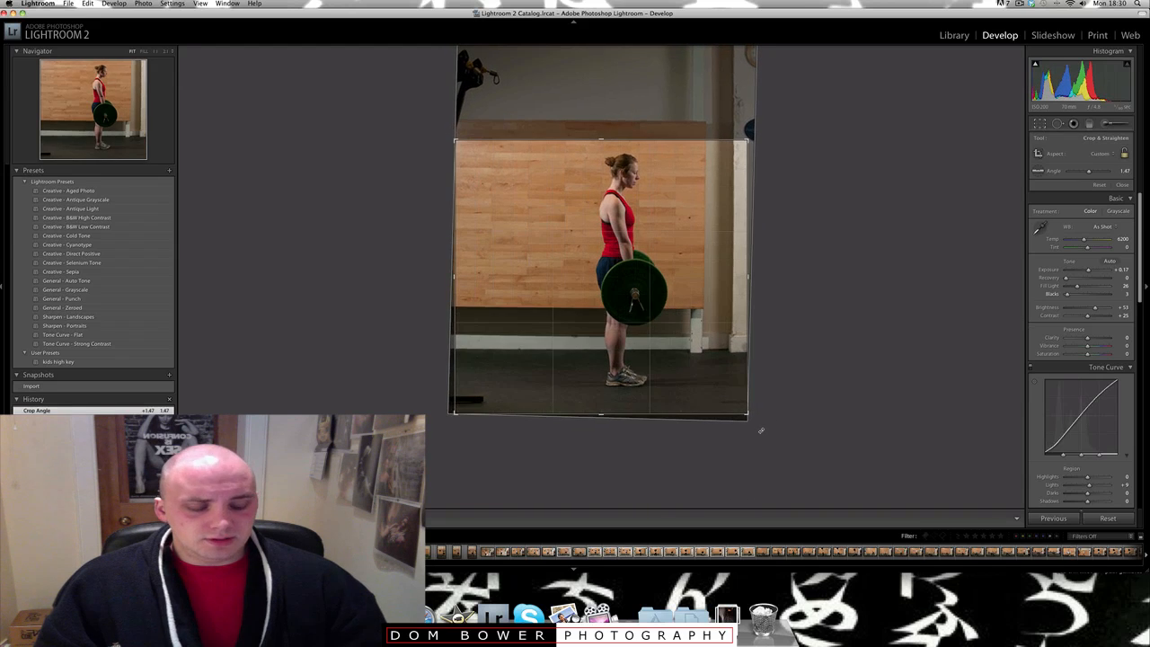
key("r")
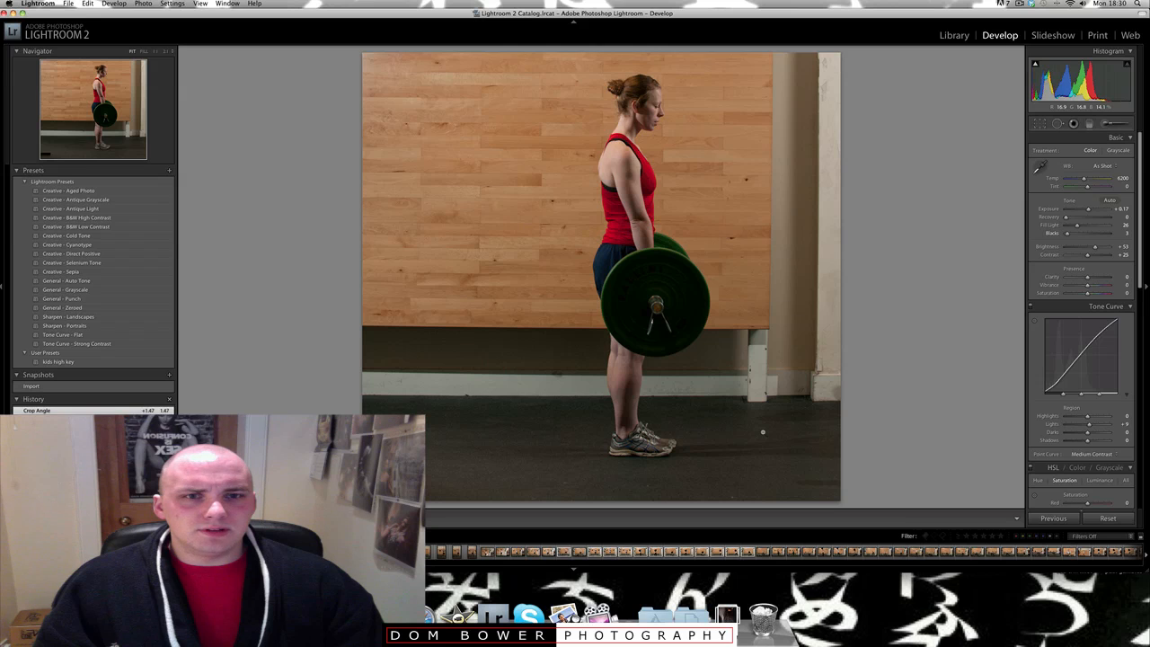
- Look through the photos of the woman exercising with the green weight plate, comparing her standing and leaning poses
key("Right")
key("Right")
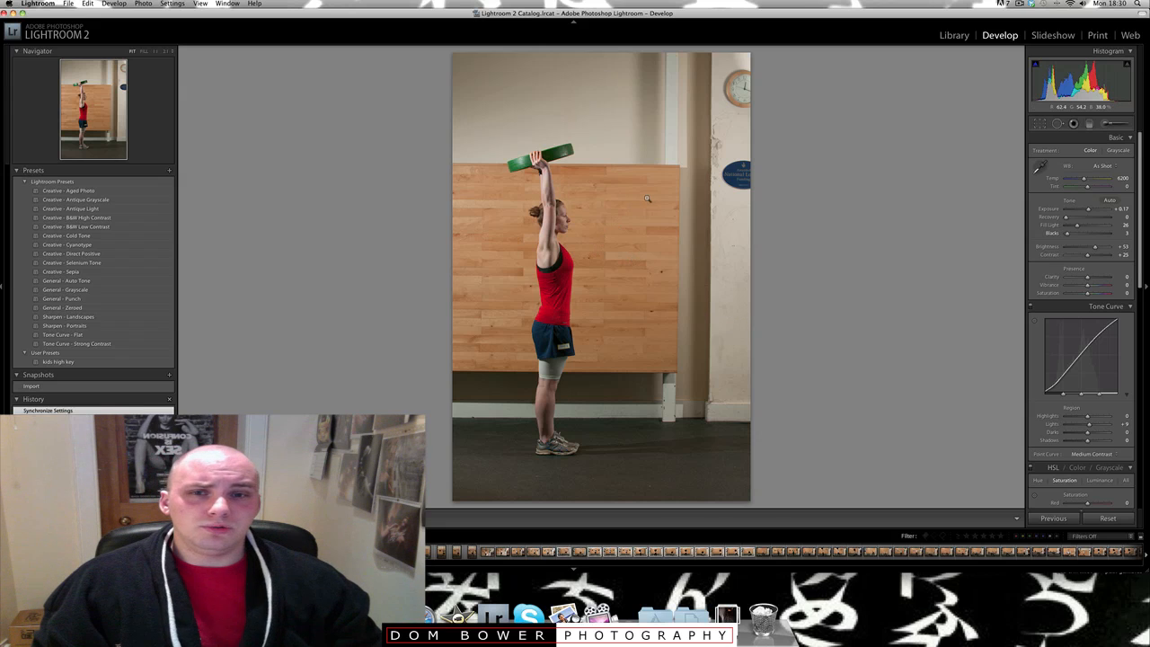
key("Right")
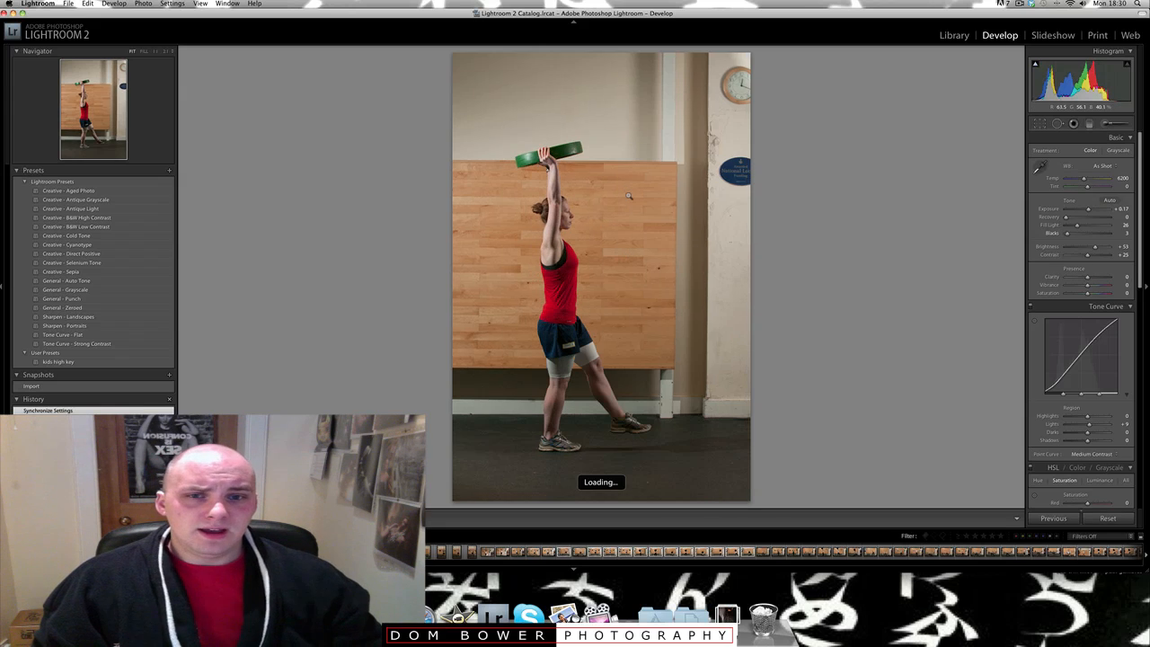
key("Right")
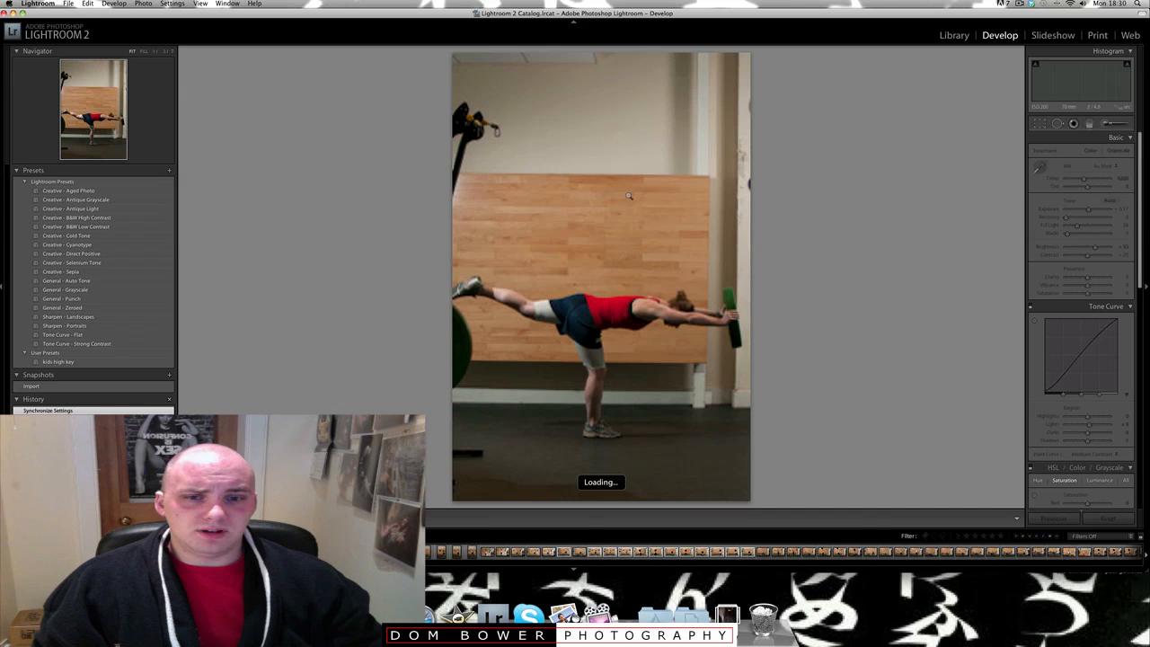
key("Right")
key("Right")
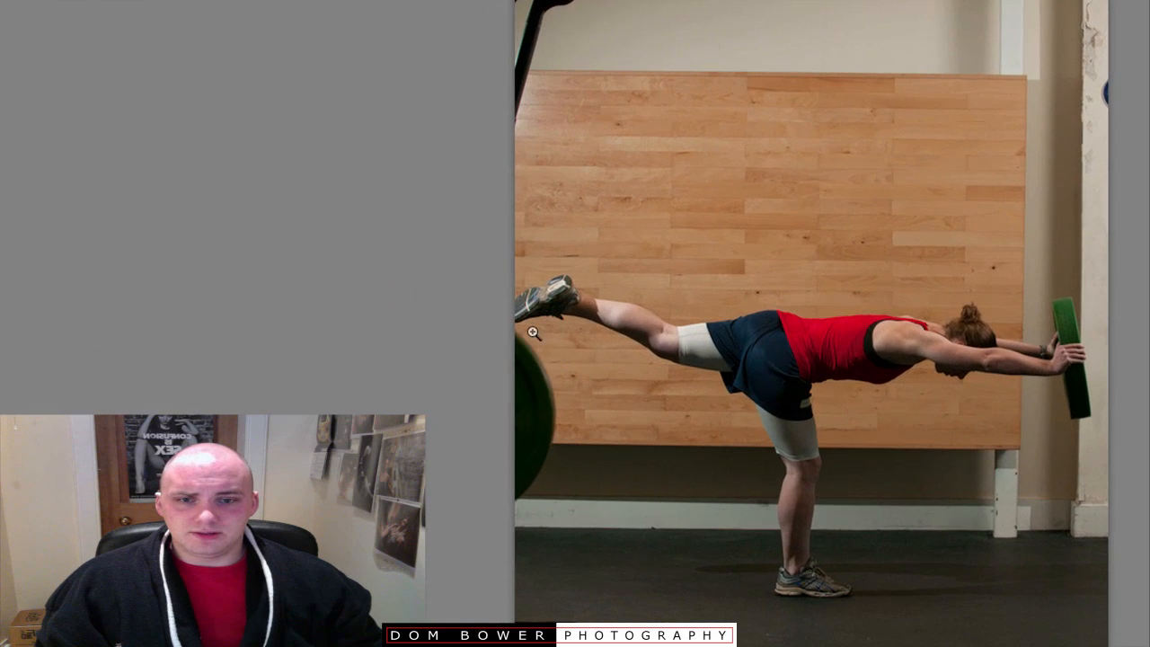
key("Right")
key("Right")
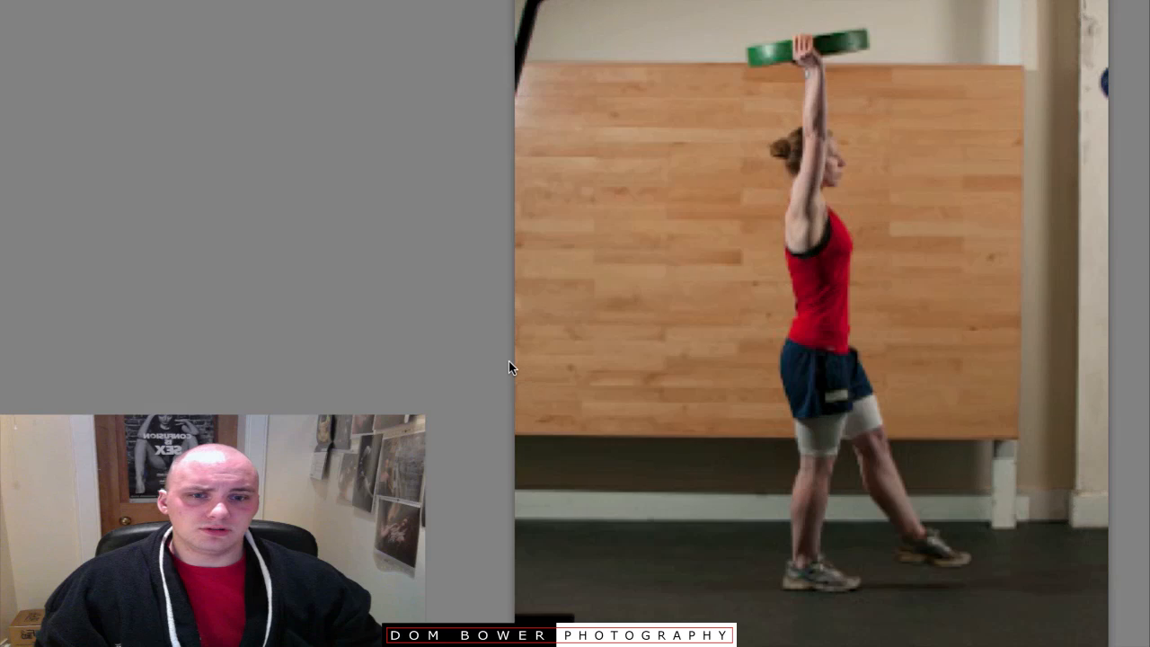
key("Right")
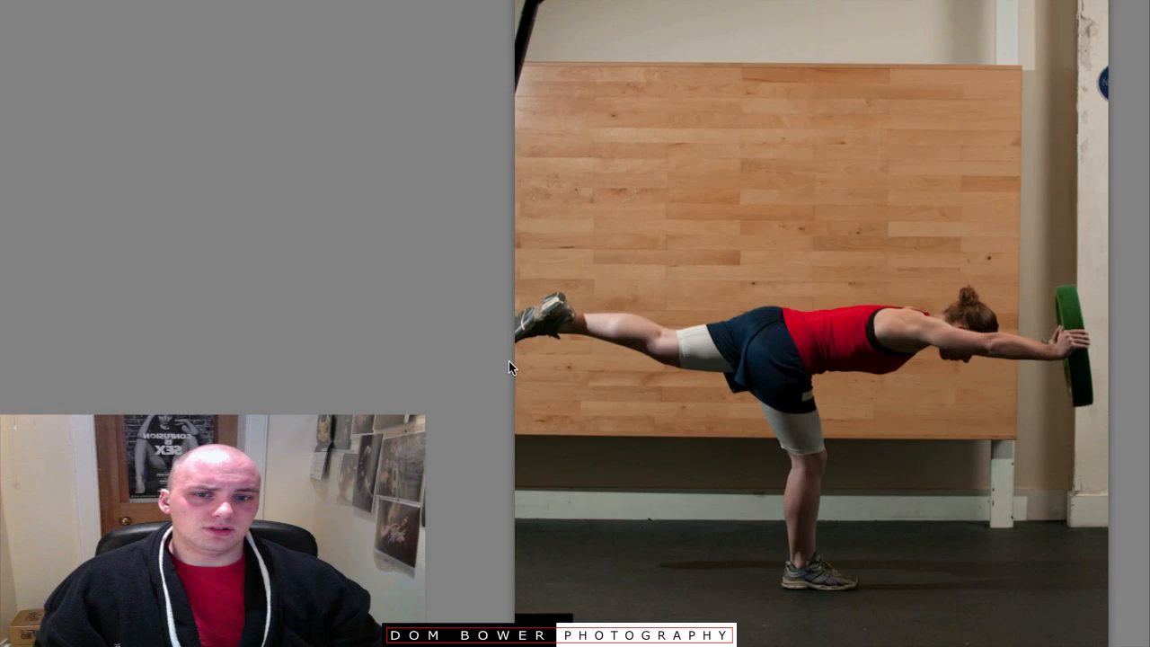
key("Right")
key("Right")
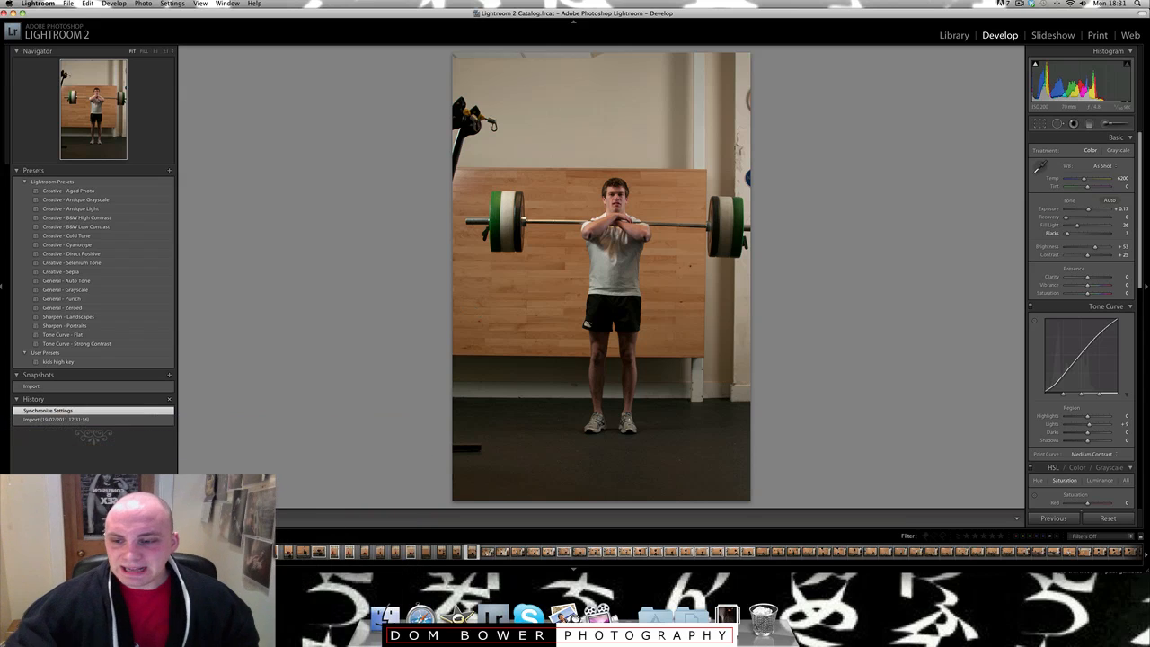
- Go back to earlier photos in the shoot and flag two of them as picks
key("Left")
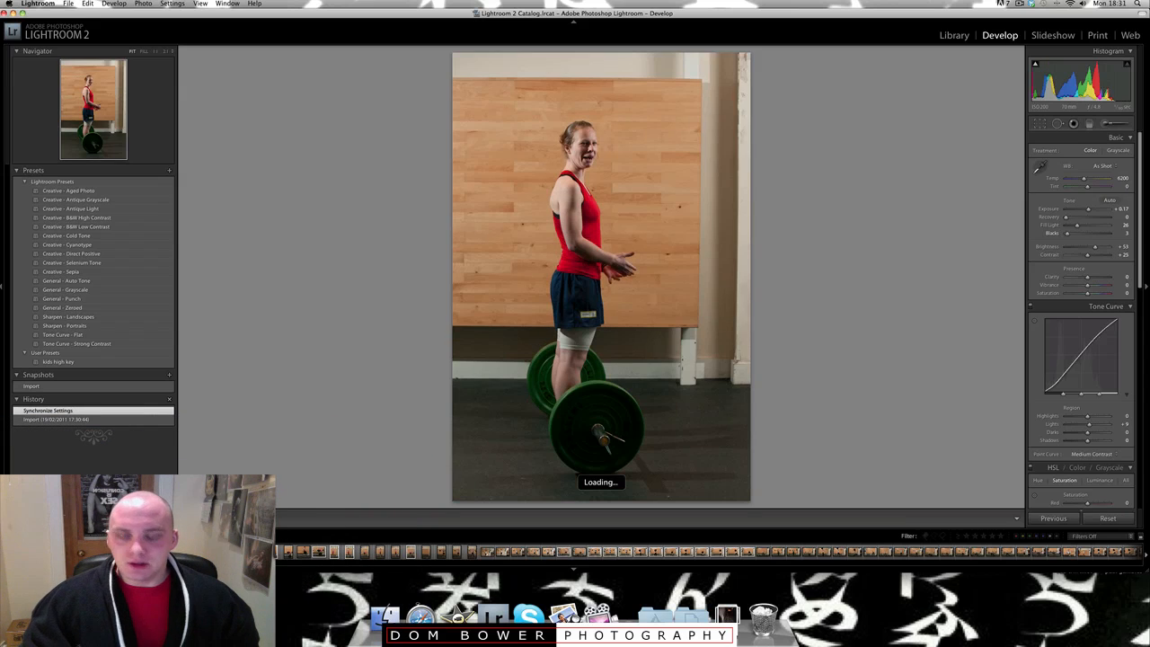
key("Left")
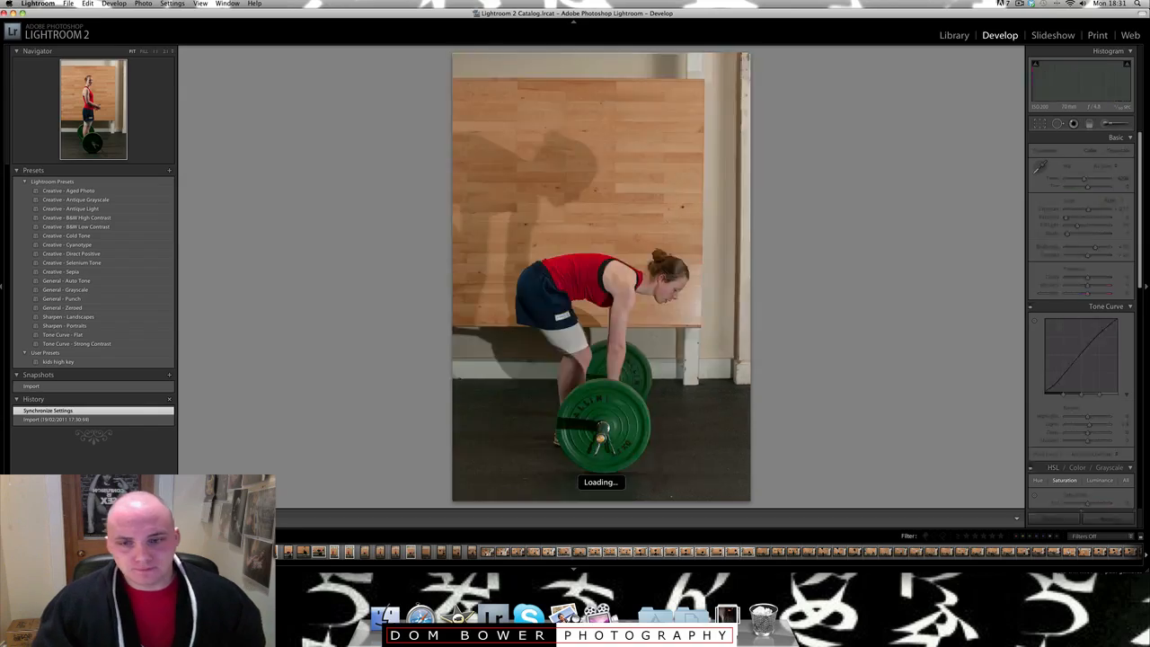
key("Left")
key("p")
key("Right")
key("p")
key("Right")
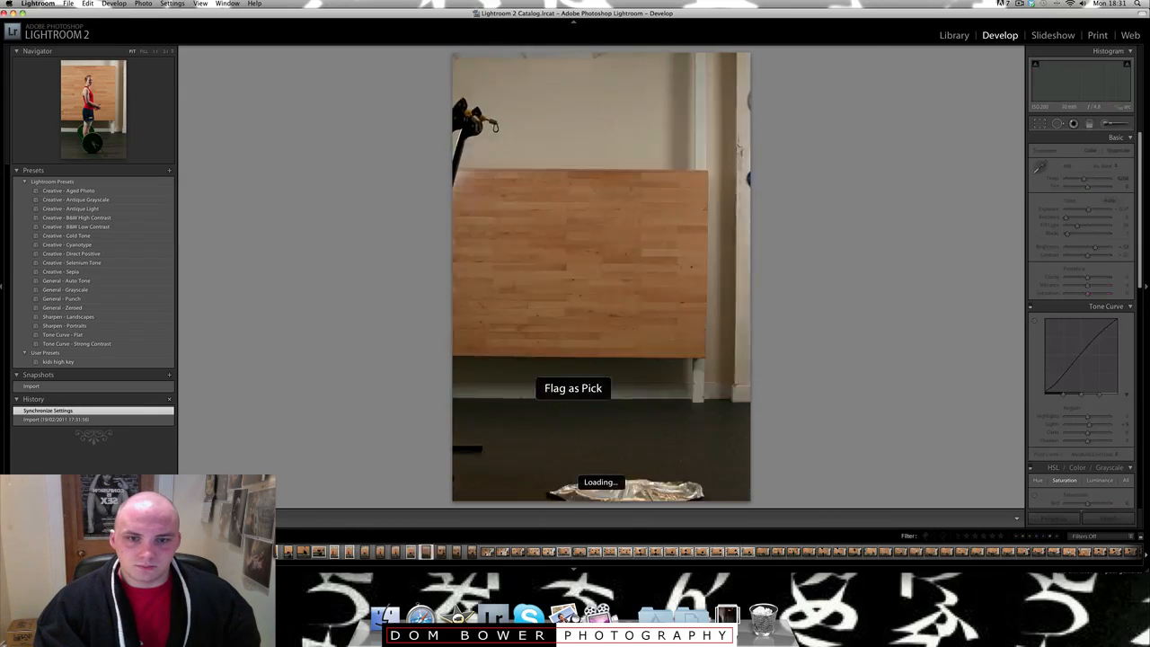
- Compare more neighbouring photos in the shoot and flag another one as a pick
key("Right")
key("Right")
key("Left")
key("Left")
key("Left")
key("Left")
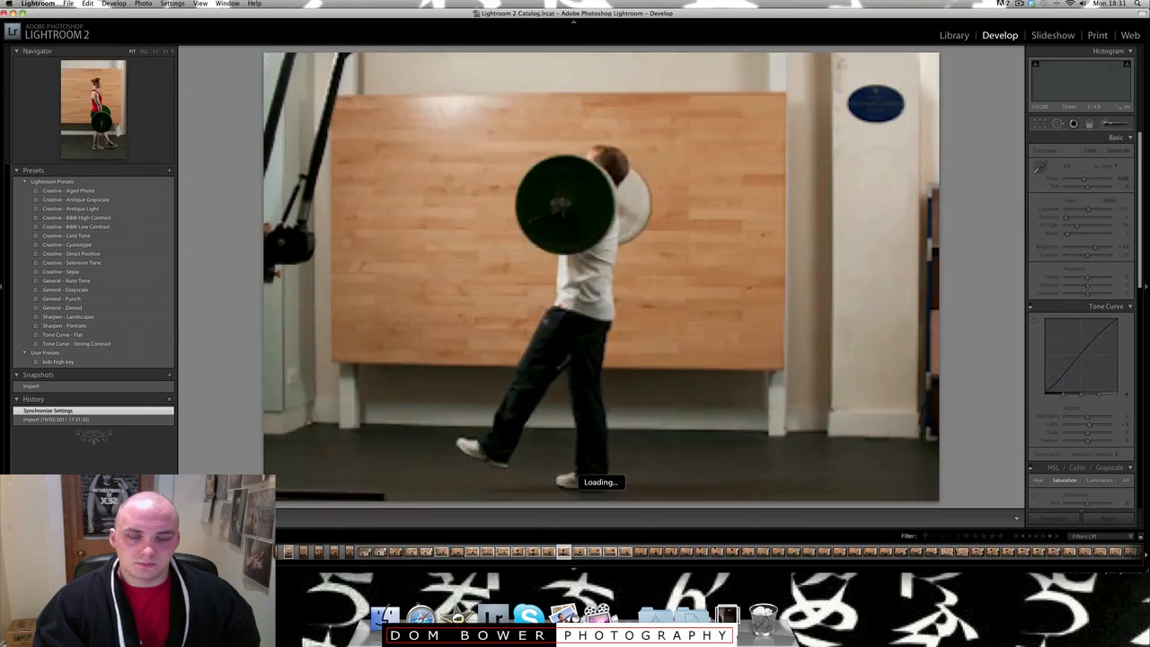
key("Right")
key("p")
- Look through the landscape photos of the men lifting the barbell in front of the wooden board
key("Right")
key("Right")
key("Right")
key("Right")
key("Right")
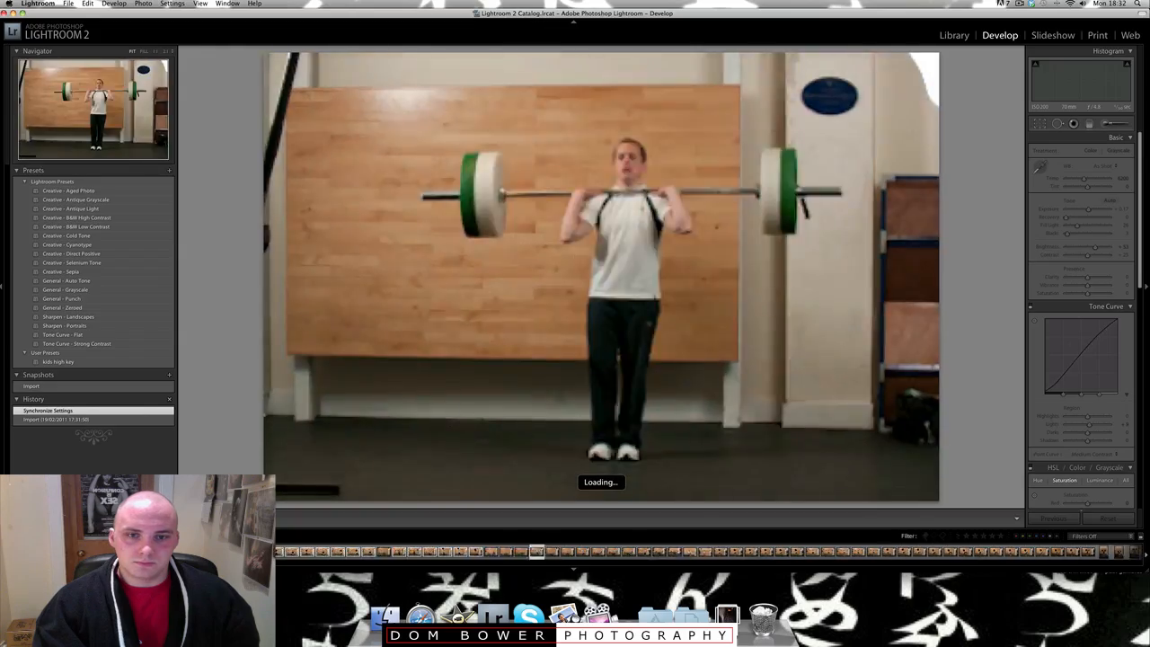
key("Right")
key("Right")
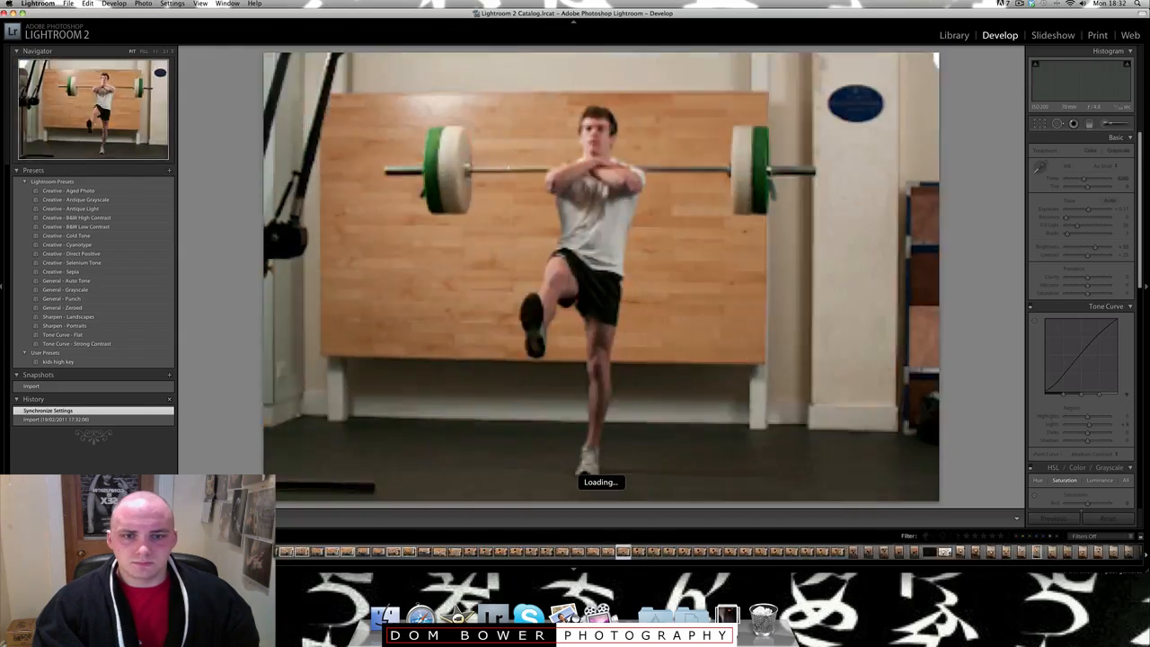
- Go on through the barbell photos of the men and the woman in red, and flag one as a pick
key("Right")
key("Right")
key("Right")
key("Right")
key("Right")
key("Right")
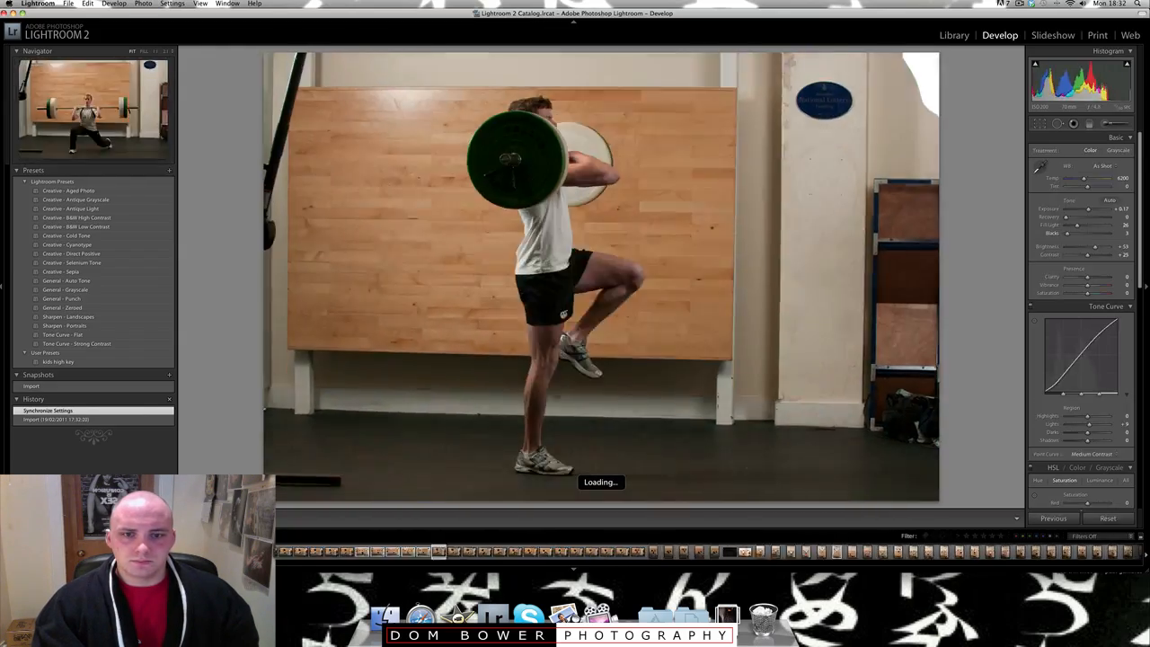
key("Right")
key("Right")
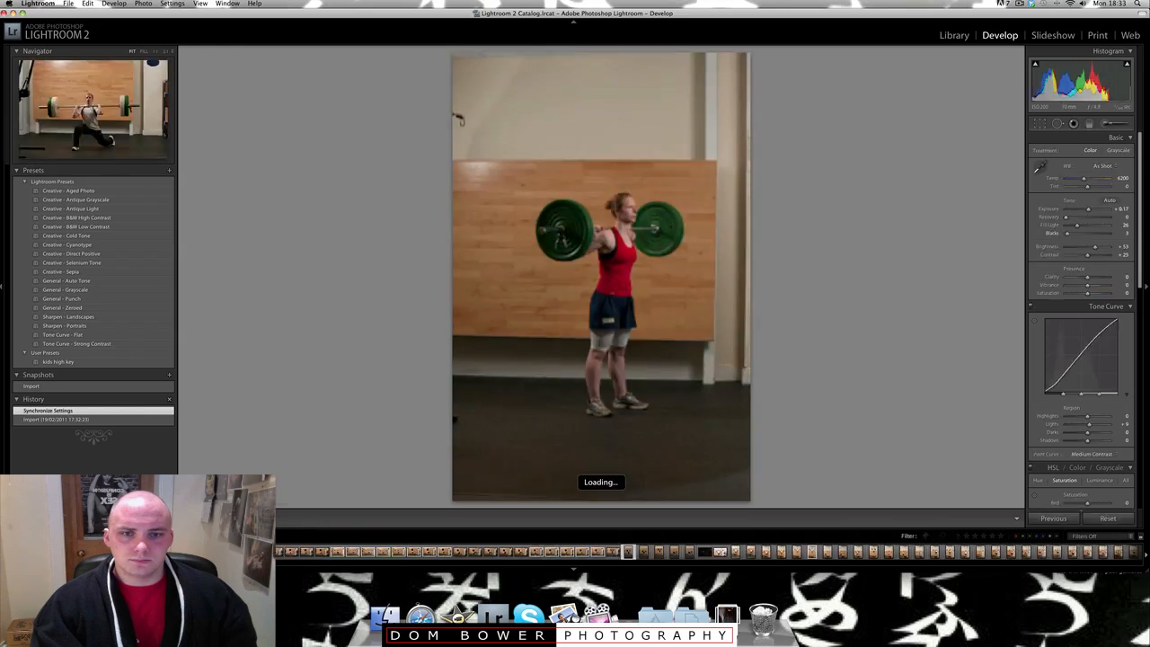
key("Right")
key("p")
- Move on to the portrait shots of the man with the barbell beside the wooden box and flag one as a pick
key("Right")
key("Right")
key("Right")
key("p")
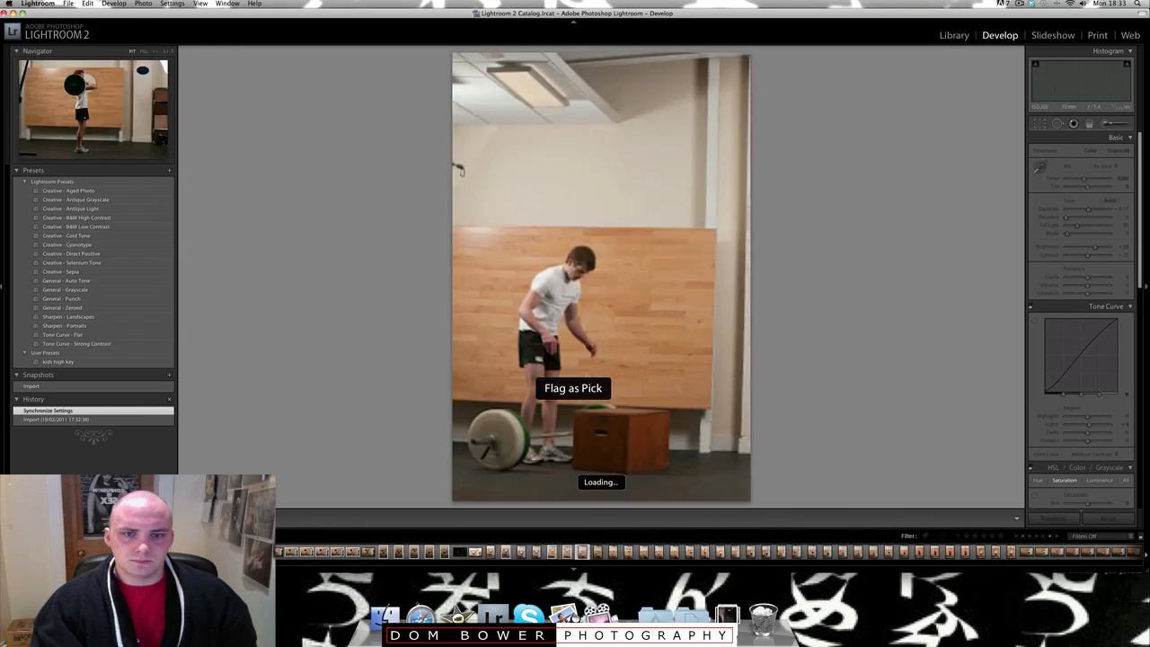
- Continue through the box step-up photos with the barbell and flag another one as a pick
key("Right")
key("Right")
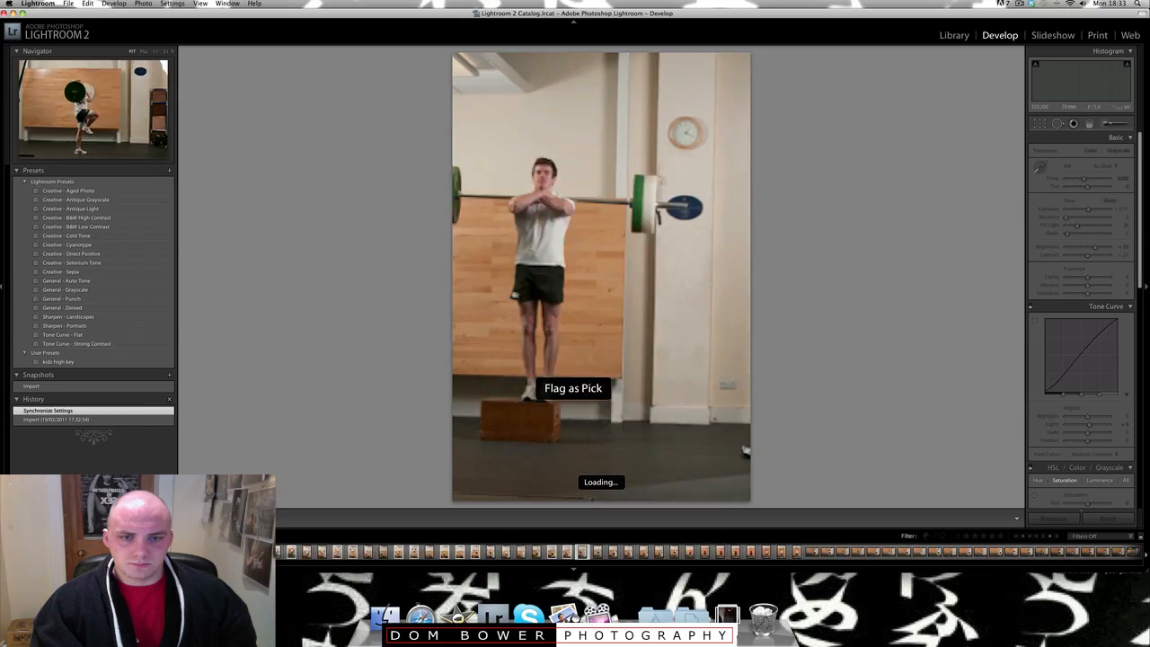
key("Right")
key("p")
key("Right")
key("Right")
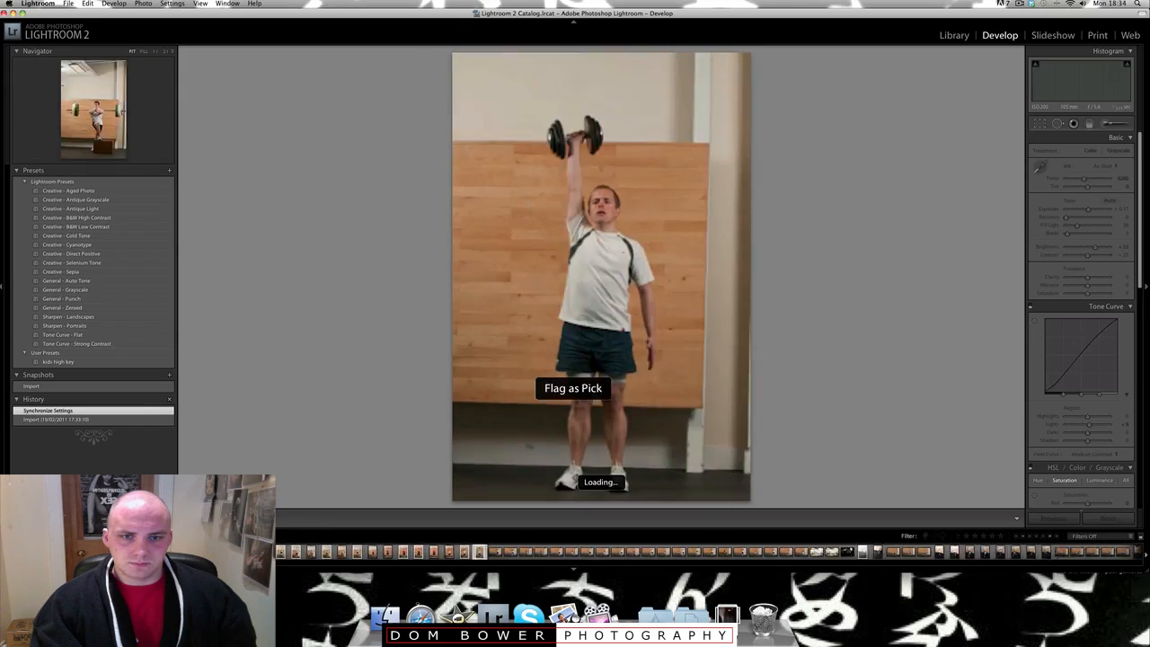
- Go through the dumbbell lunge photos in front of the wooden board and flag one as a pick
key("Right")
key("Right")
key("Right")
key("Right")
key("Right")
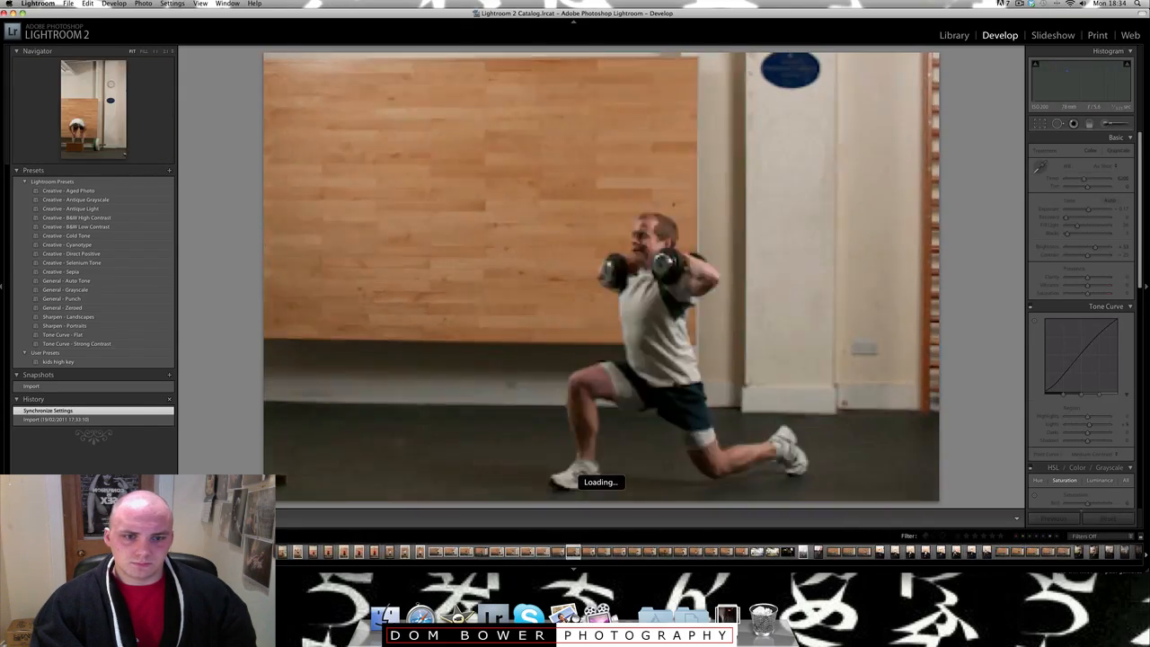
key("Right")
key("Right")
key("p")
- Move on to the wide shots of the empty gym room and flag one as a pick
key("Right")
key("Right")
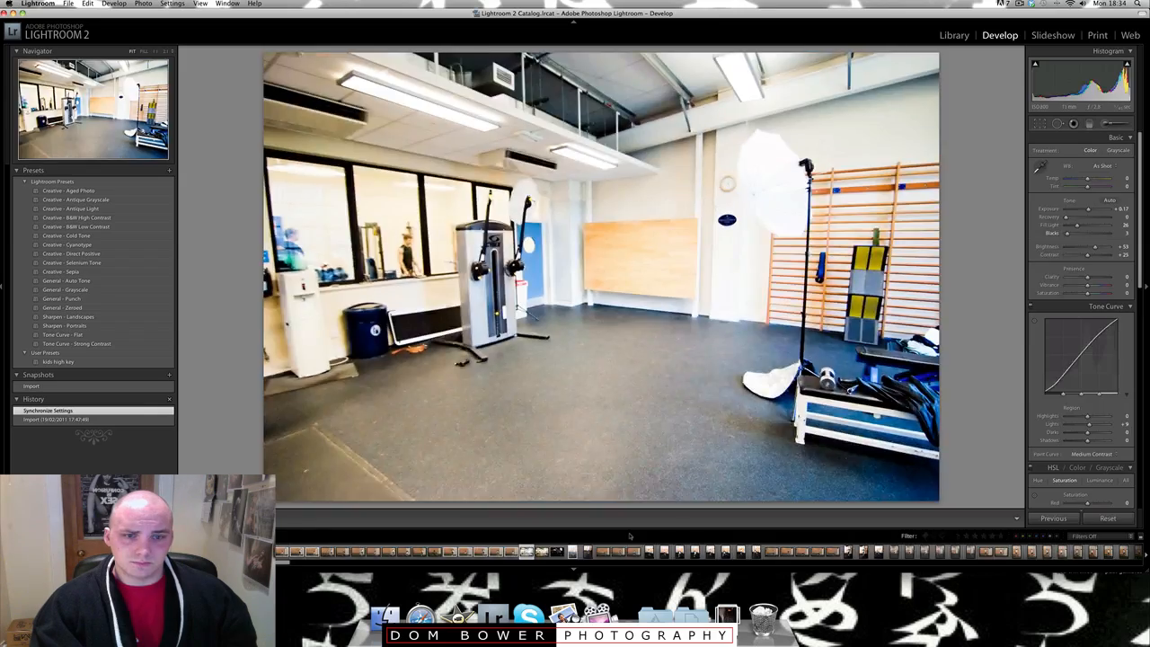
key("Right")
key("p")
- Compare the side-on portraits of the man holding dumbbells at his shoulders and flag one as a pick
key("Right")
key("Right")
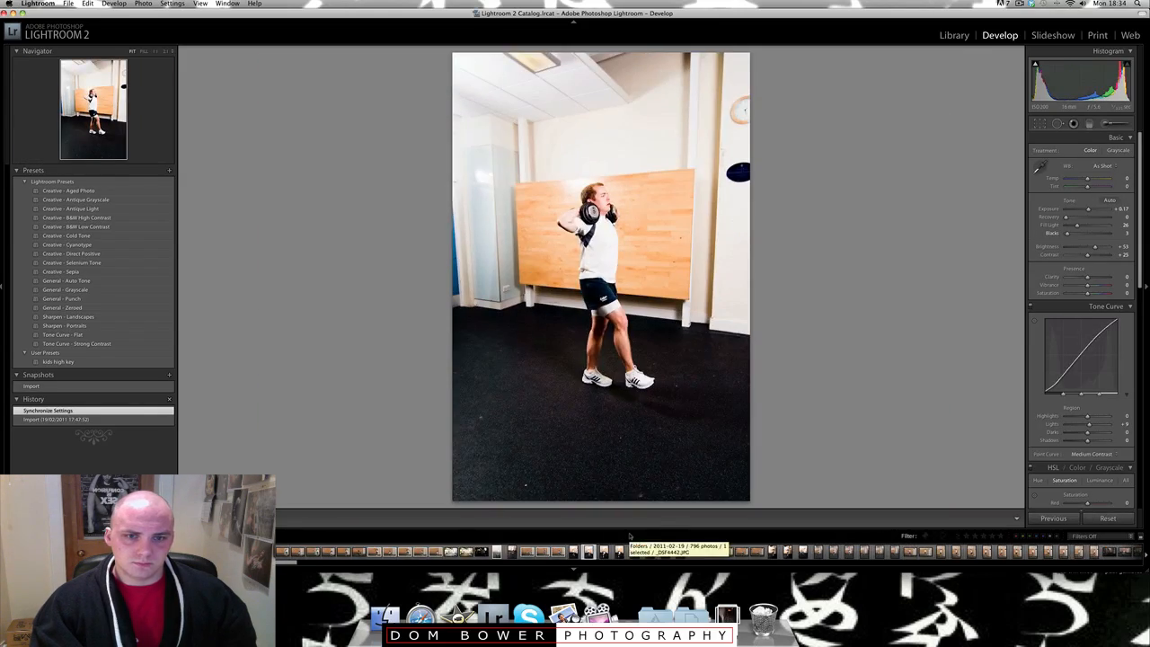
key("Right")
key("Right")
key("Right")
key("p")
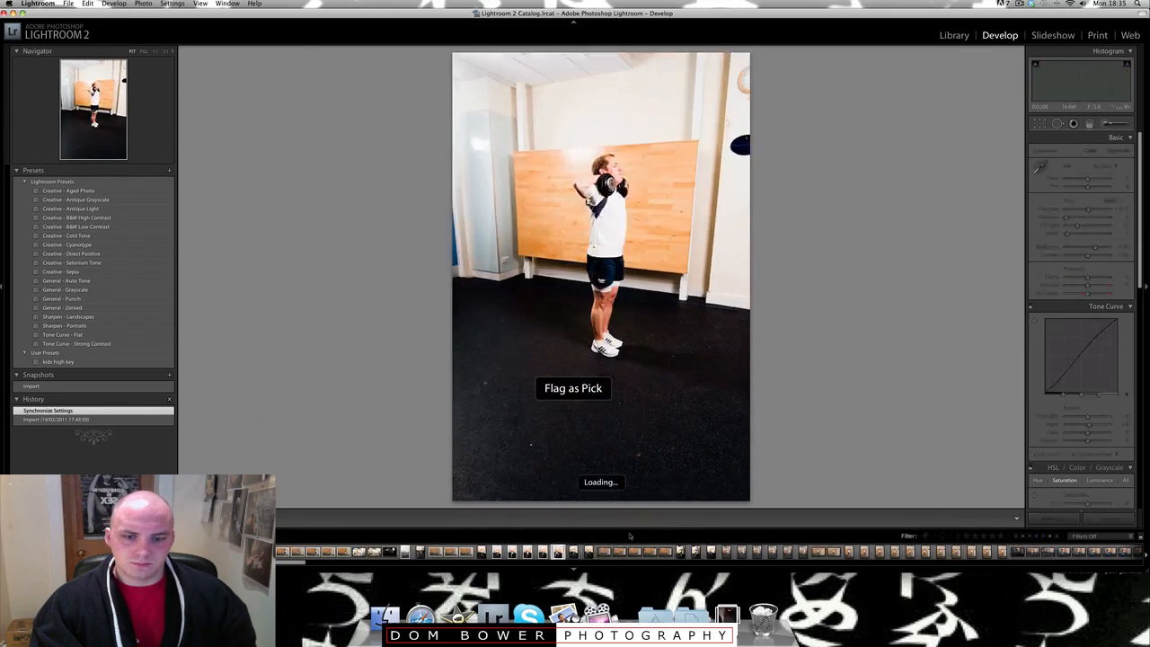
- Flag the front-facing portrait of the man with shoulder-held dumbbells near the wall bars as a pick
key("Right")
key("Right")
key("Right")
key("Right")
key("Right")
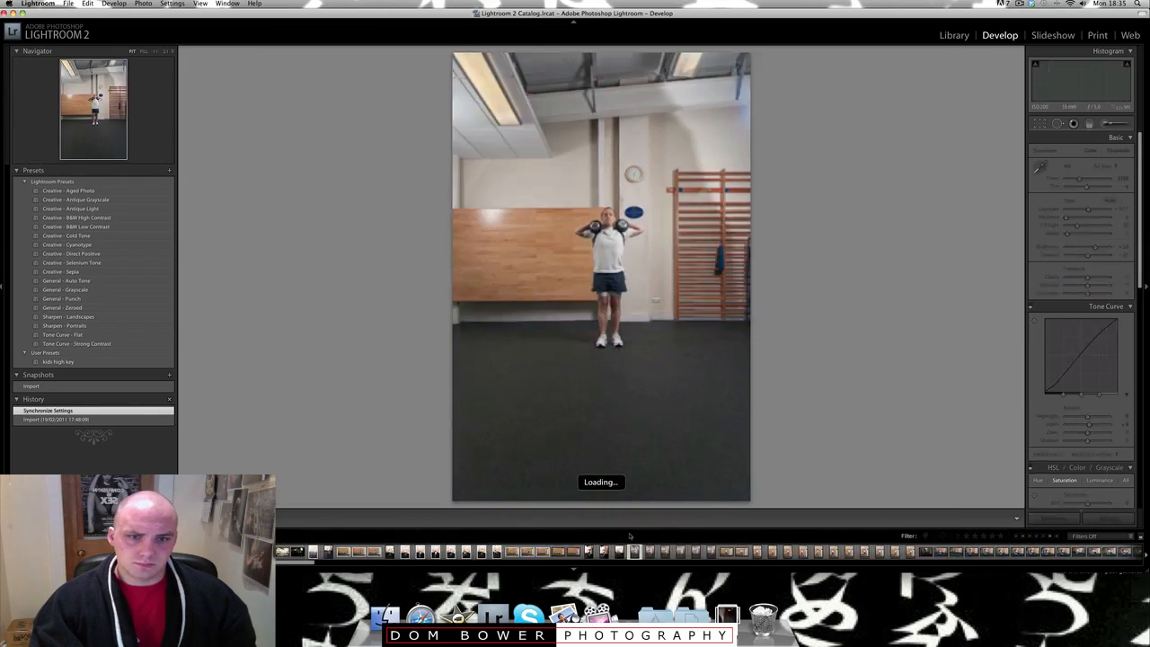
key("p")
- Look through the raised-arm knee-lift portraits and the plank photos on the blue exercise ball
key("Right")
key("Right")
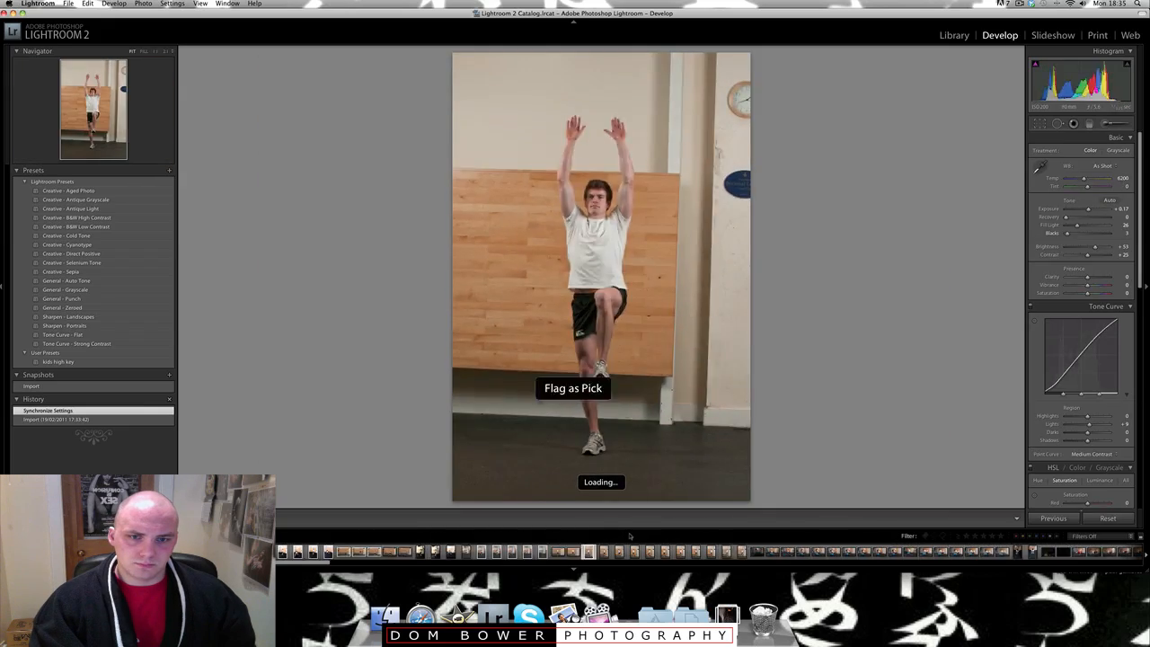
key("Right")
key("Right")
key("Right")
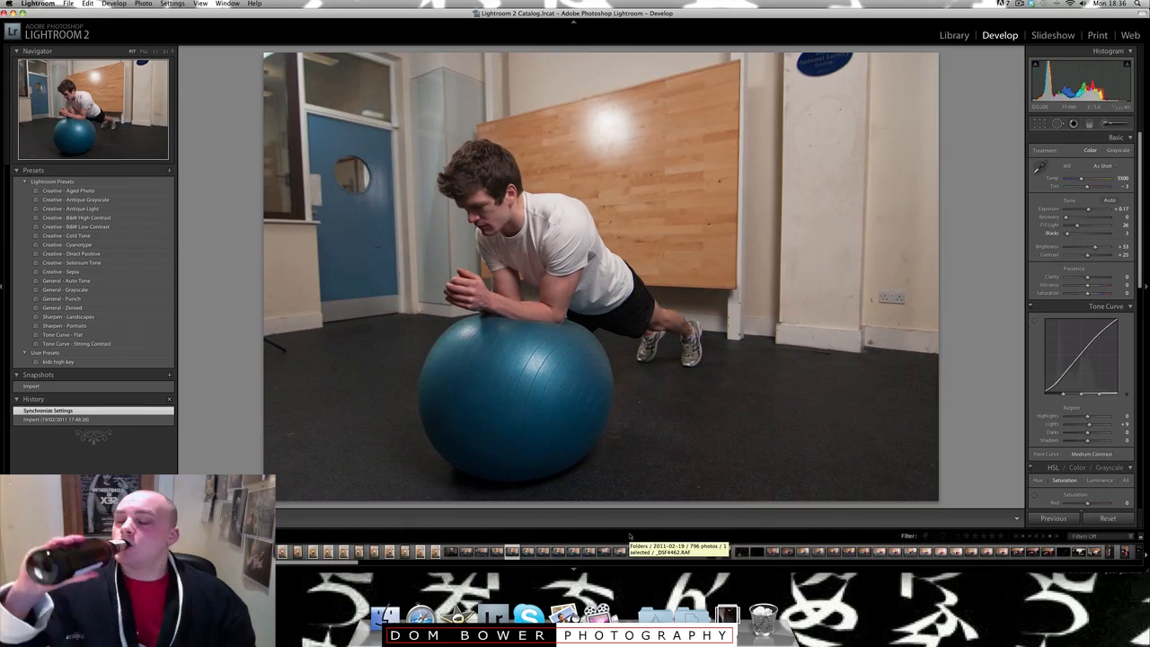
key("Right")
key("Right")
key("Right")
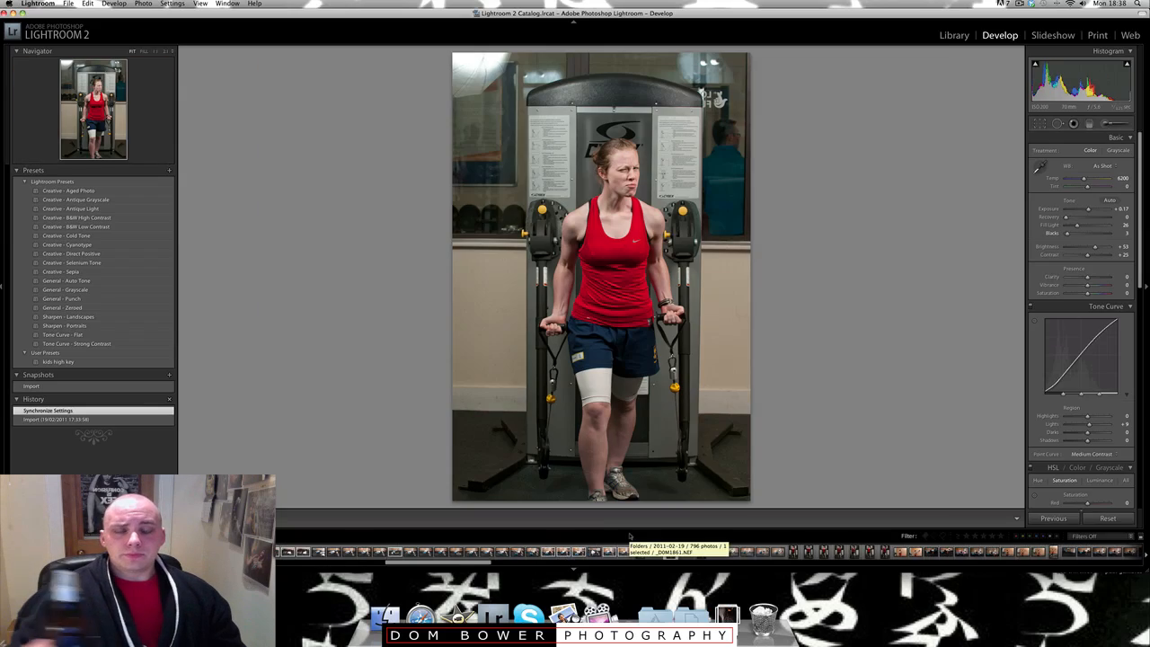
- Look through the woman's cable machine portraits and the men's push-up photos on the blue exercise ball
key("Right")
key("Right")
key("Right")
key("Right")
key("Right")
key("Right")
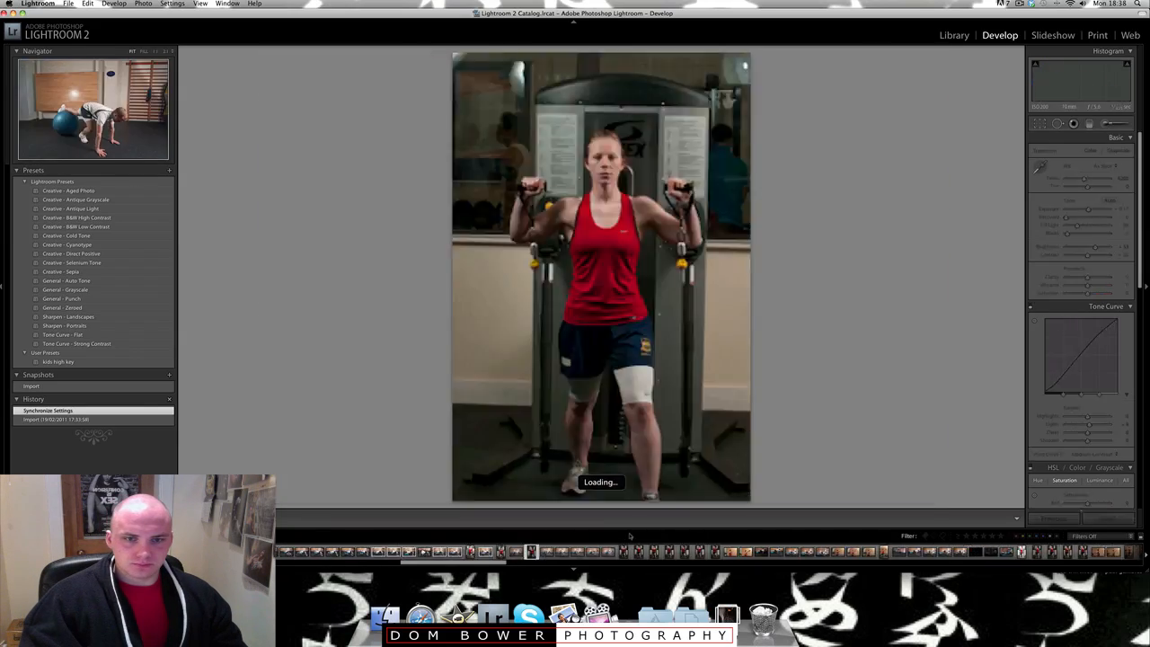
key("Right")
key("Right")
key("Right")
key("Right")
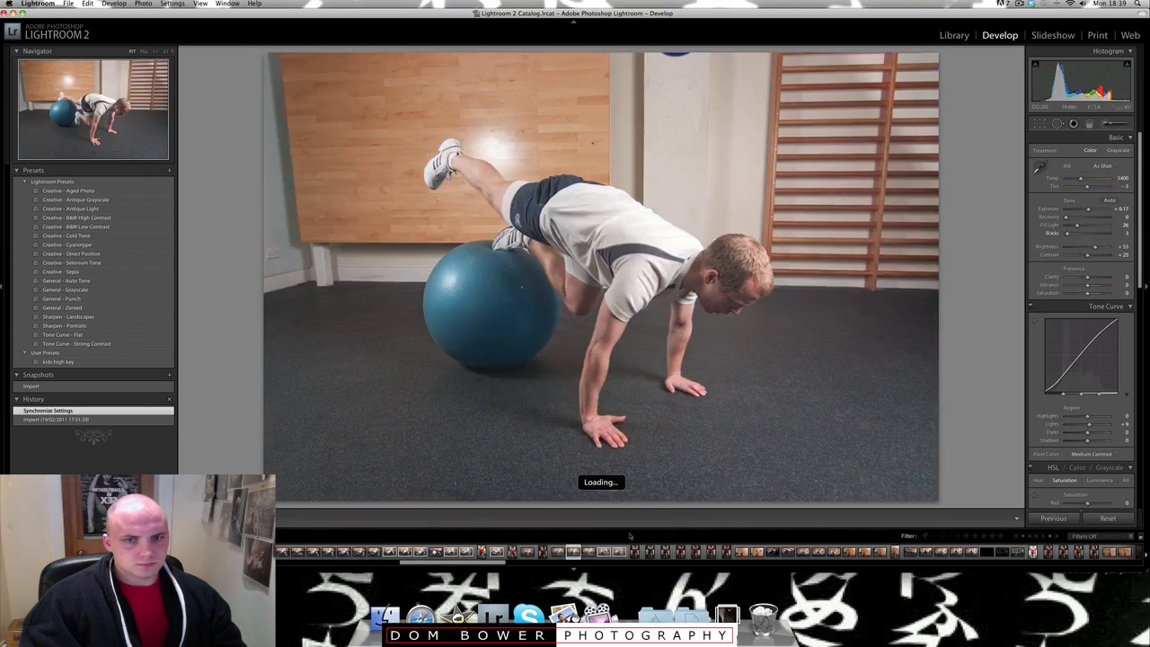
key("Right")
key("Right")
key("Right")
key("Right")
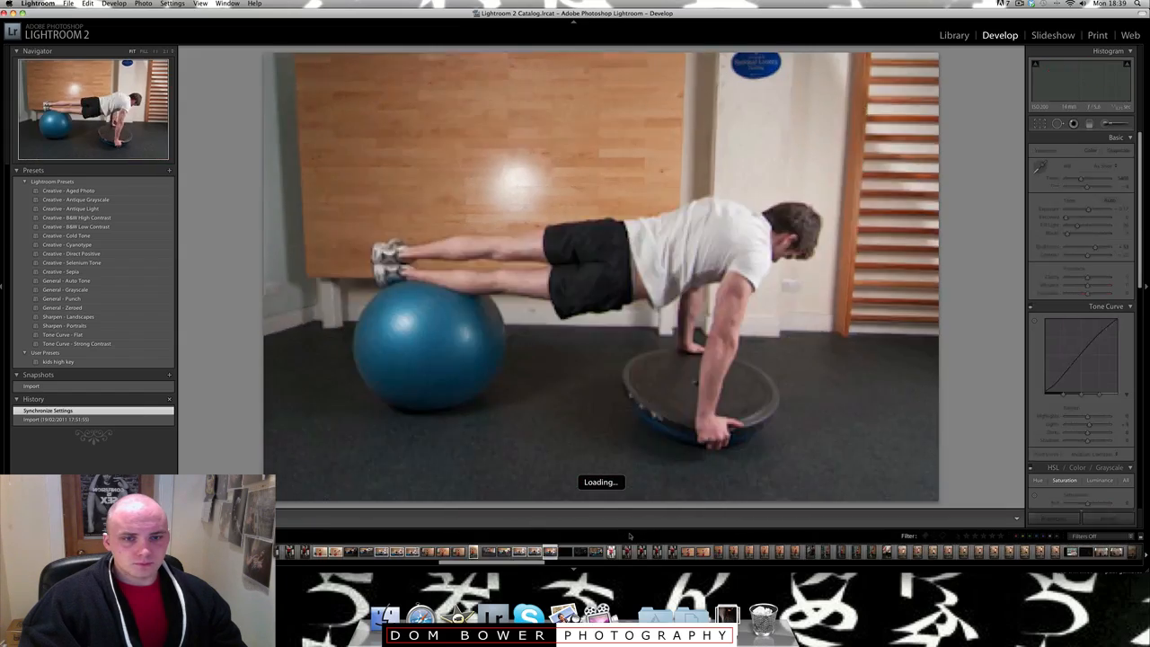
- Move on to the side-on portraits of the woman in red in a split stance and flag one as a pick
key("Right")
key("Right")
key("Right")
key("Right")
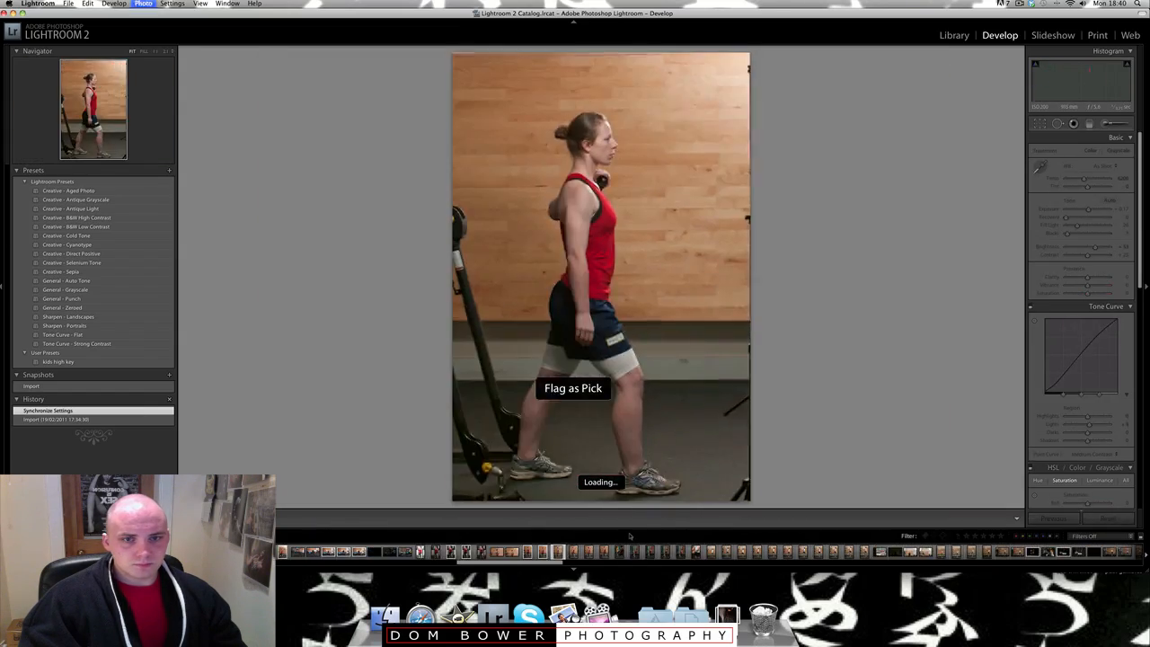
- Flag a side-on portrait of the dark-haired man lifting his knee at the cable machine as a pick
key("Right")
key("Right")
key("Right")
key("Right")
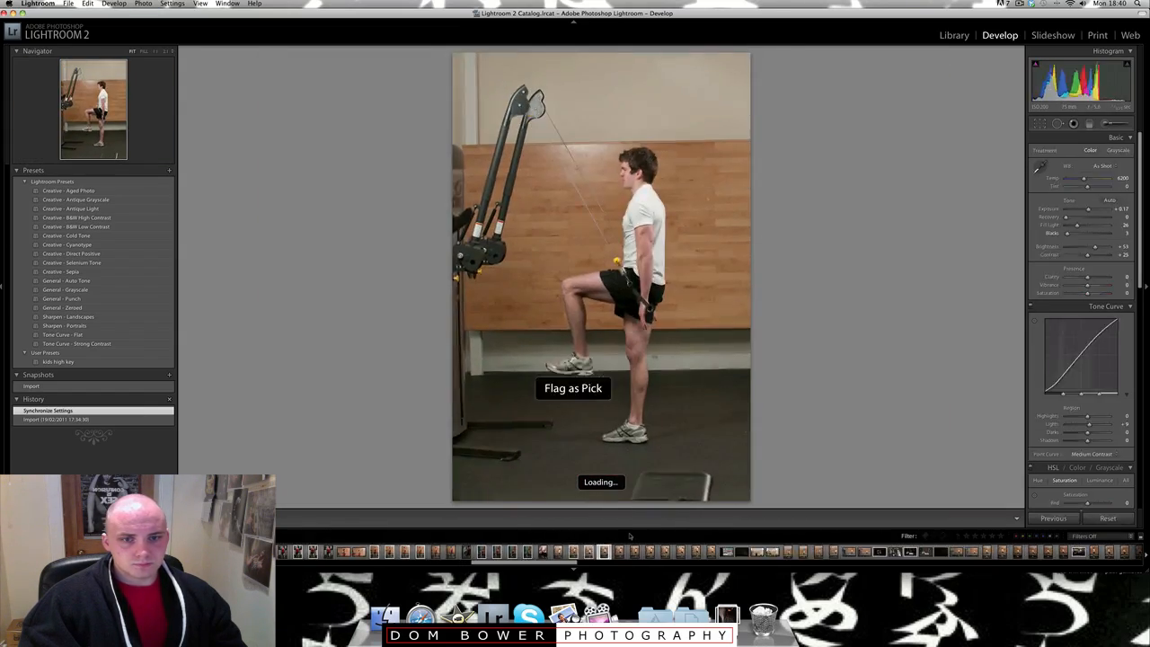
- Flag the portrait of the man pulling the cable handle with one knee raised as a pick
key("Right")
key("Right")
key("Right")
key("Right")
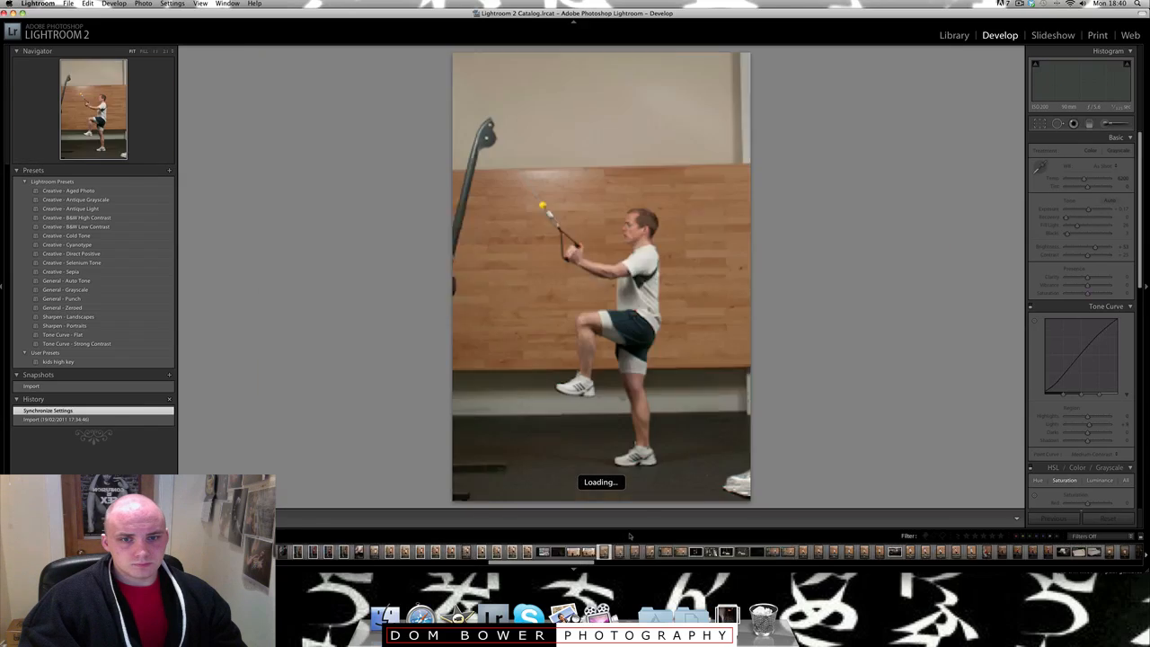
key("p")
- Go through the knee-raise portraits with the cable attached to the ankle and flag one as a pick
key("Right")
key("Right")
key("Right")
key("Right")
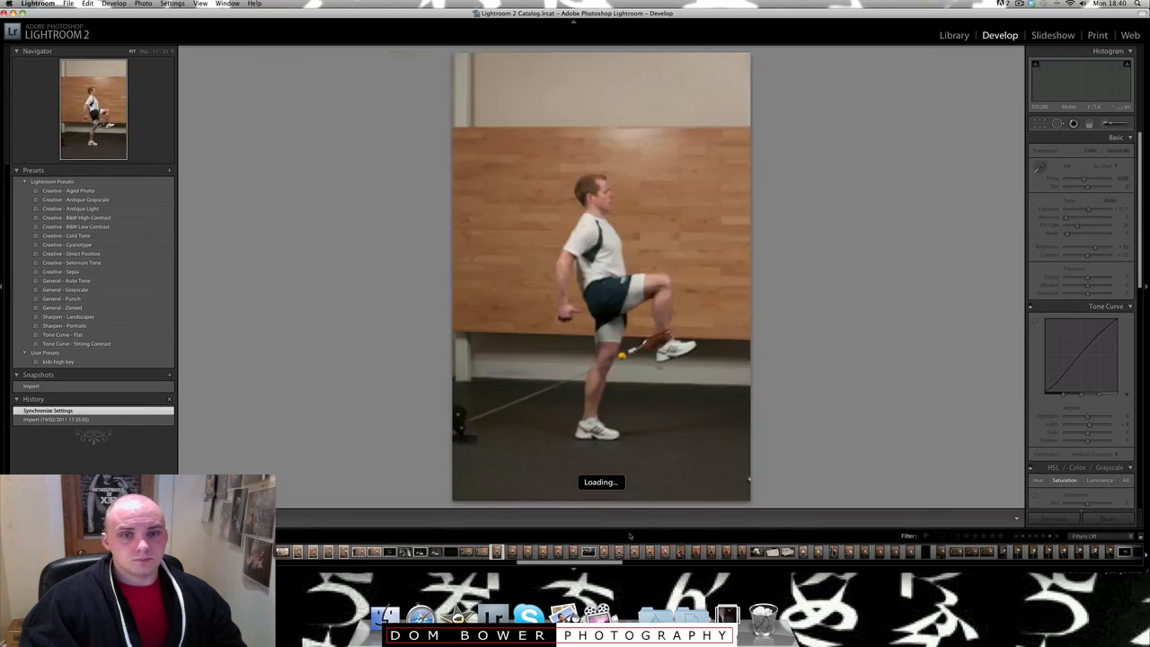
key("Right")
key("p")
- Move on to the blue brick wall photos, switch to the Library module and open a further shot of the series
key("Right")
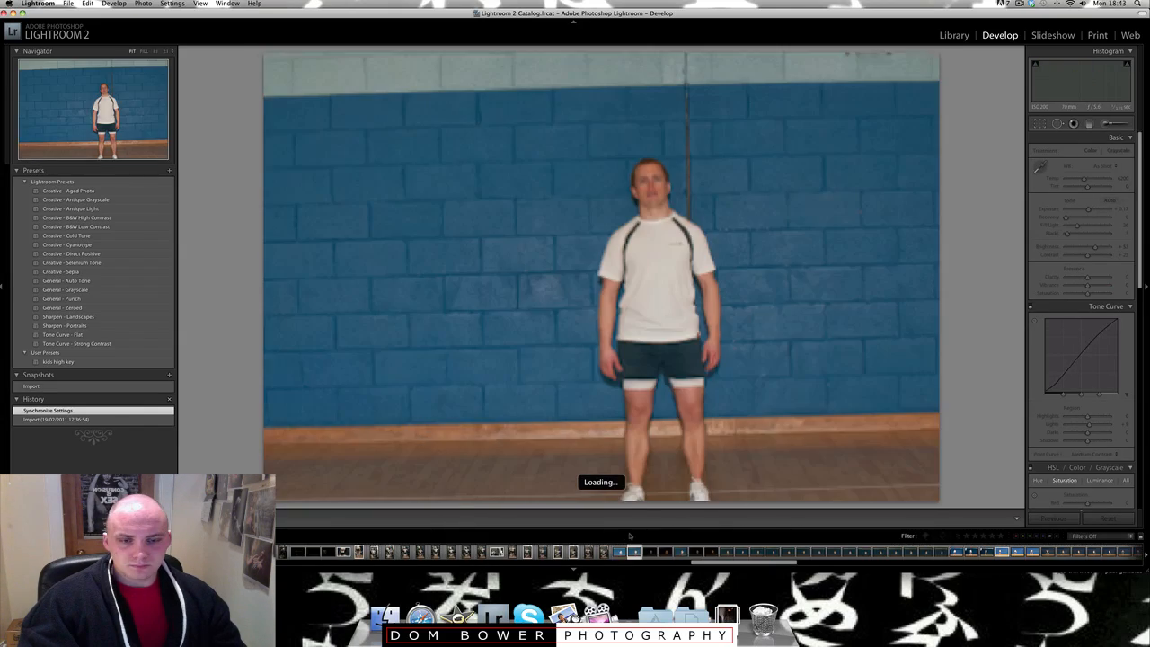
key("Right")
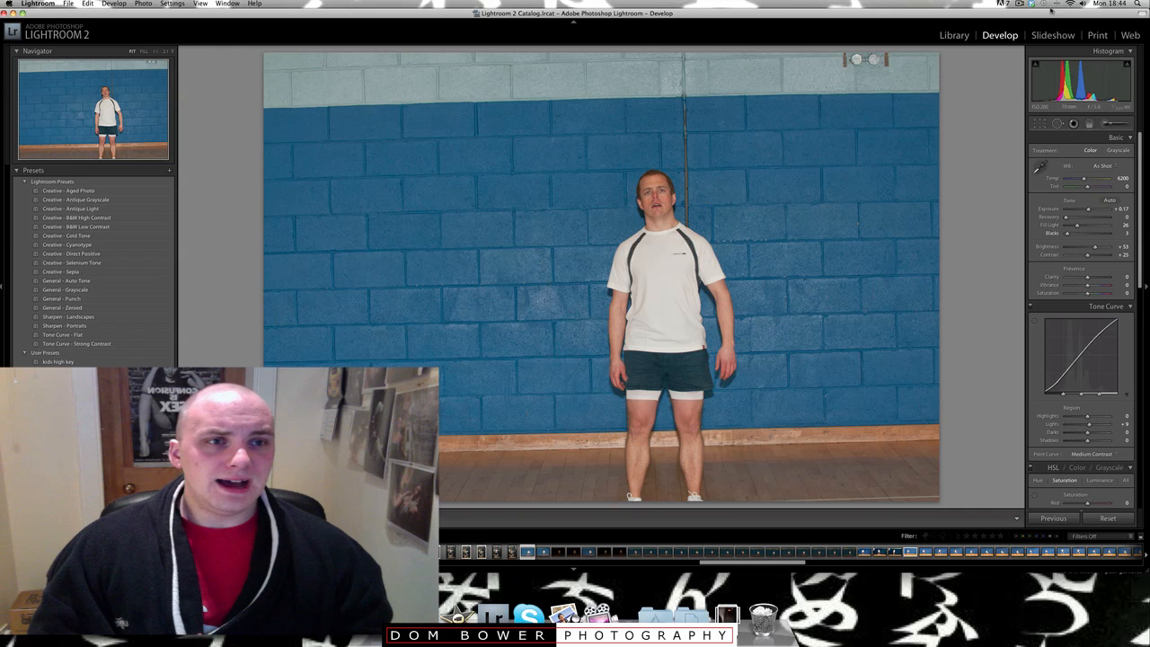
left_click(956, 35)
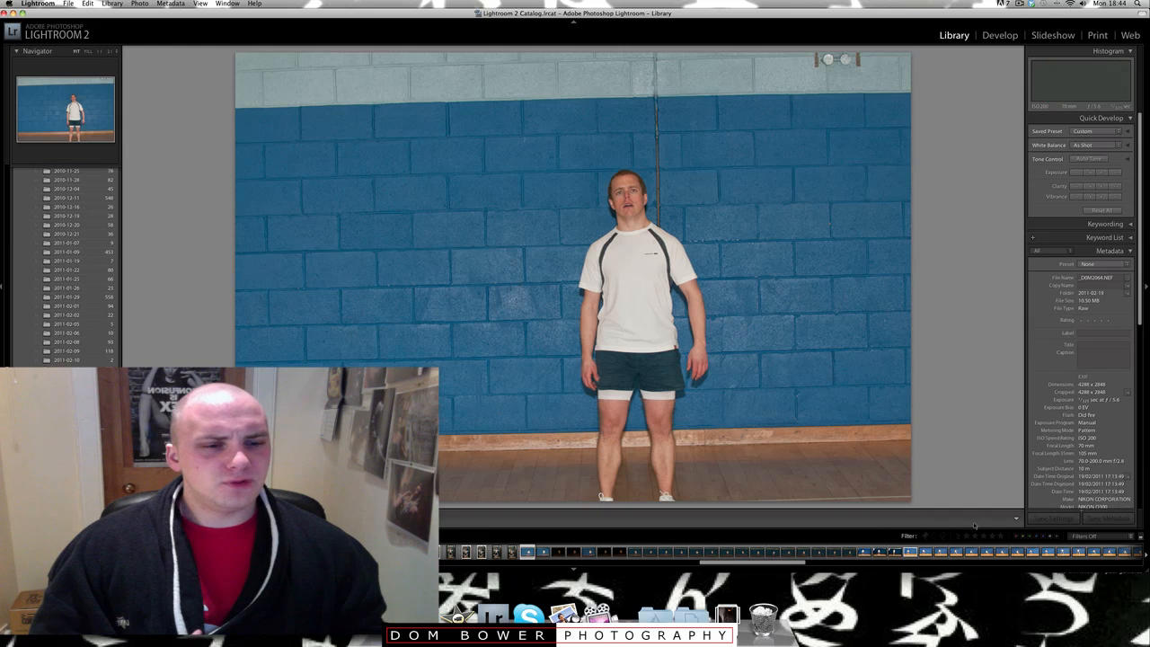
left_click(1048, 552)
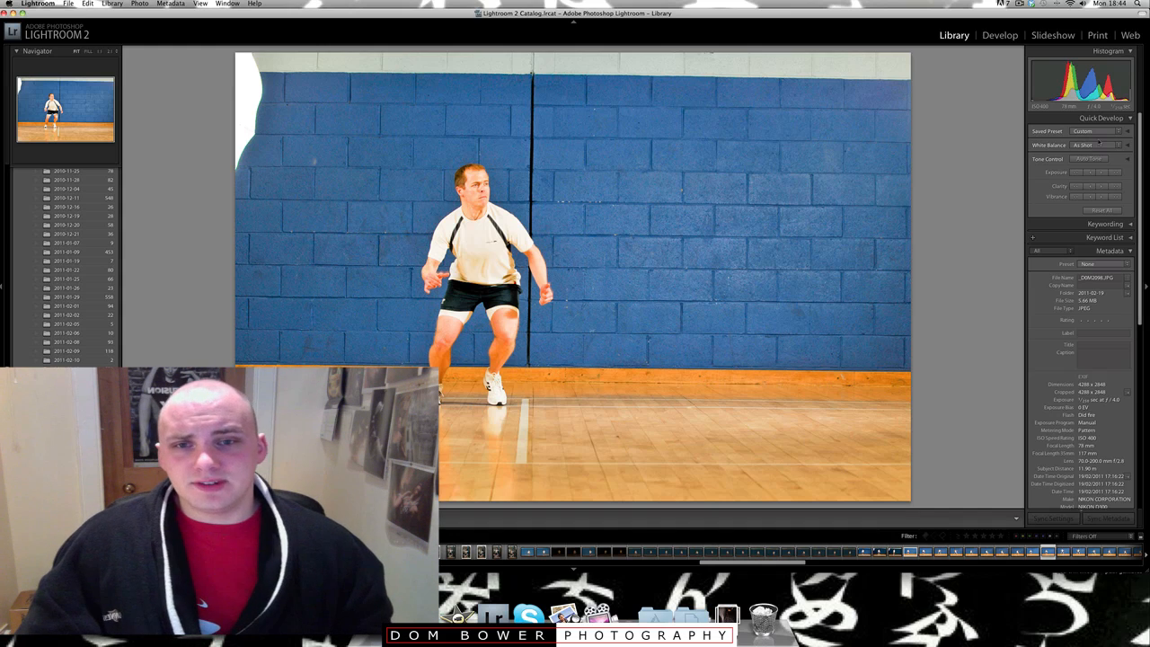
- Look through the photos of the man moving into a lunge in front of the blue wall
key("Right")
key("Right")
key("Right")
key("Right")
key("Right")
key("Right")
key("Right")
key("Right")
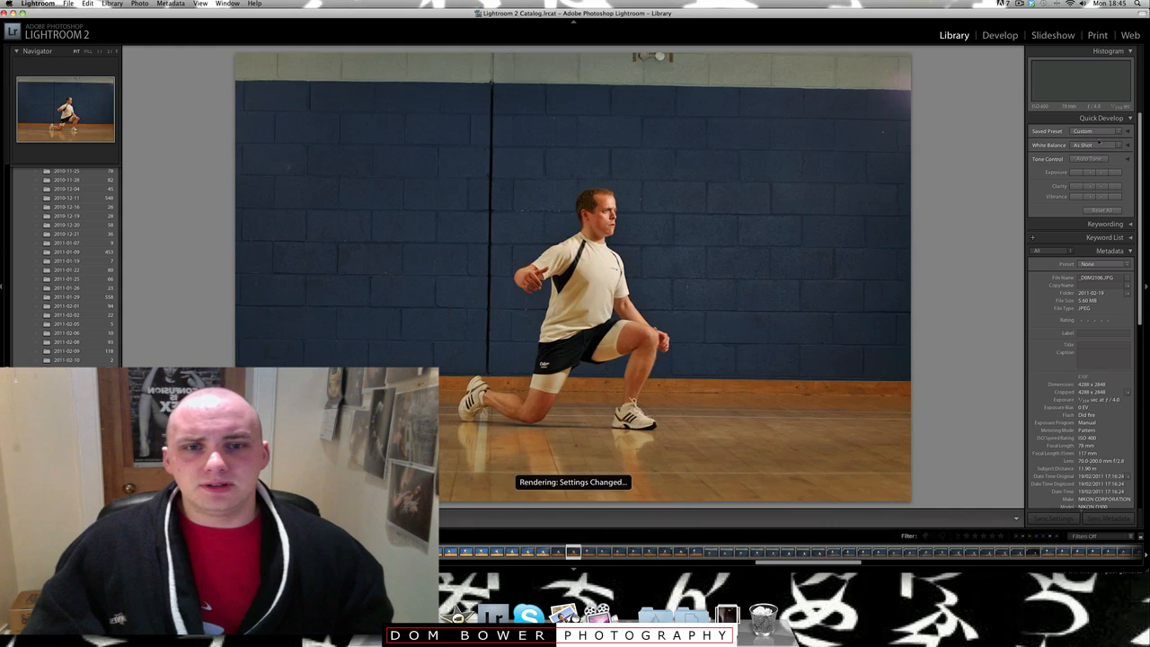
- Compare neighbouring lunge and standing shots at the blue wall, going back and forth through the series
key("Left")
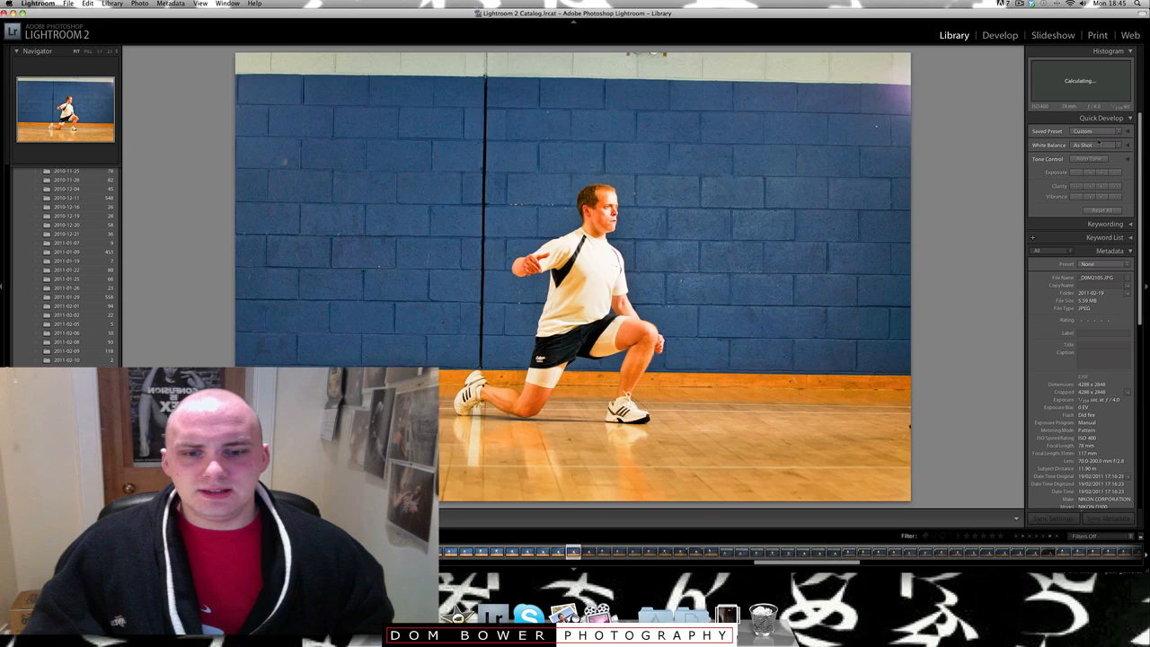
key("Left")
key("Right")
key("Right")
key("Right")
key("Right")
key("Right")
key("Right")
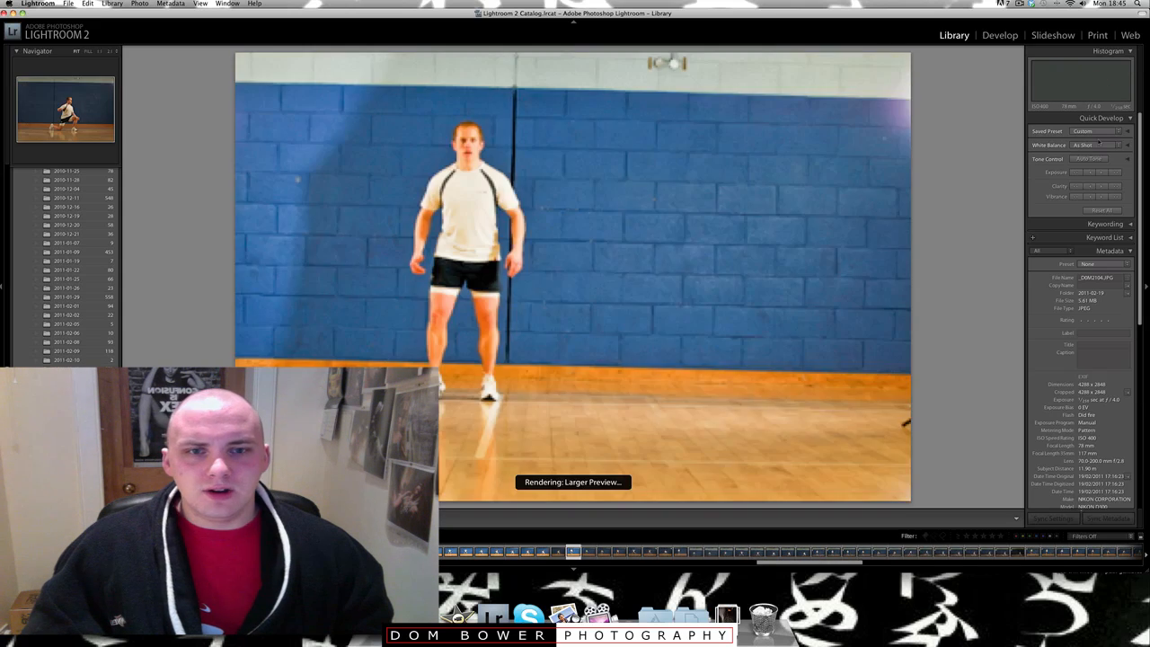
key("Right")
key("Right")
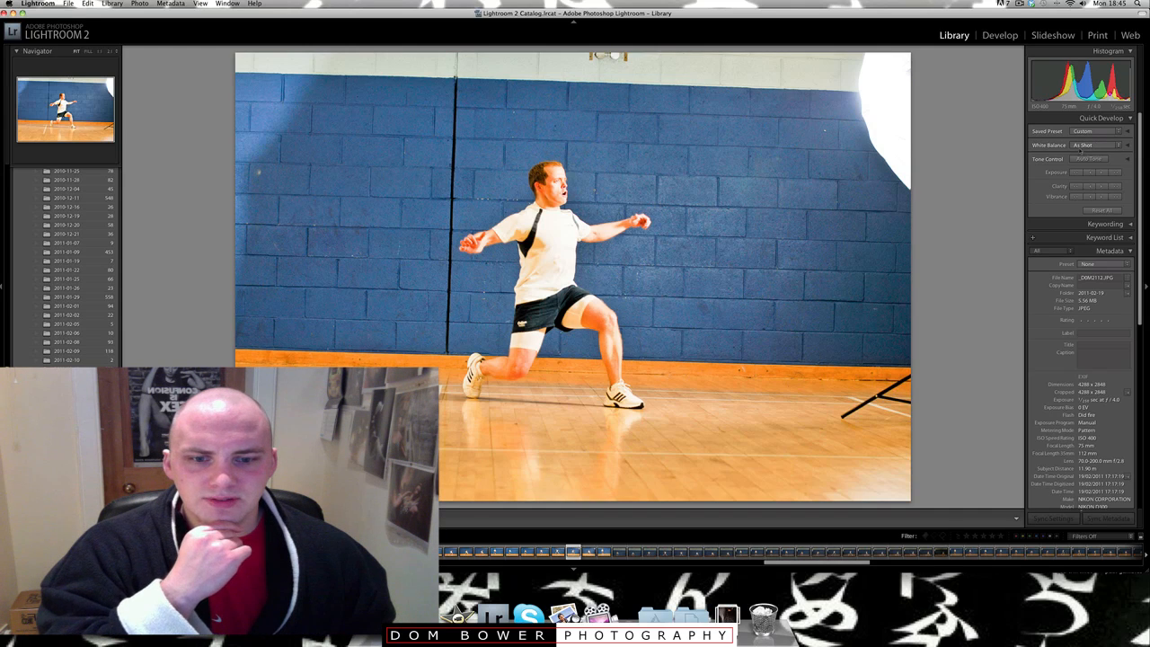
- View a further blue-wall lunge photo in the Develop module and jump ahead to the shots with the wooden bench
left_click(881, 554)
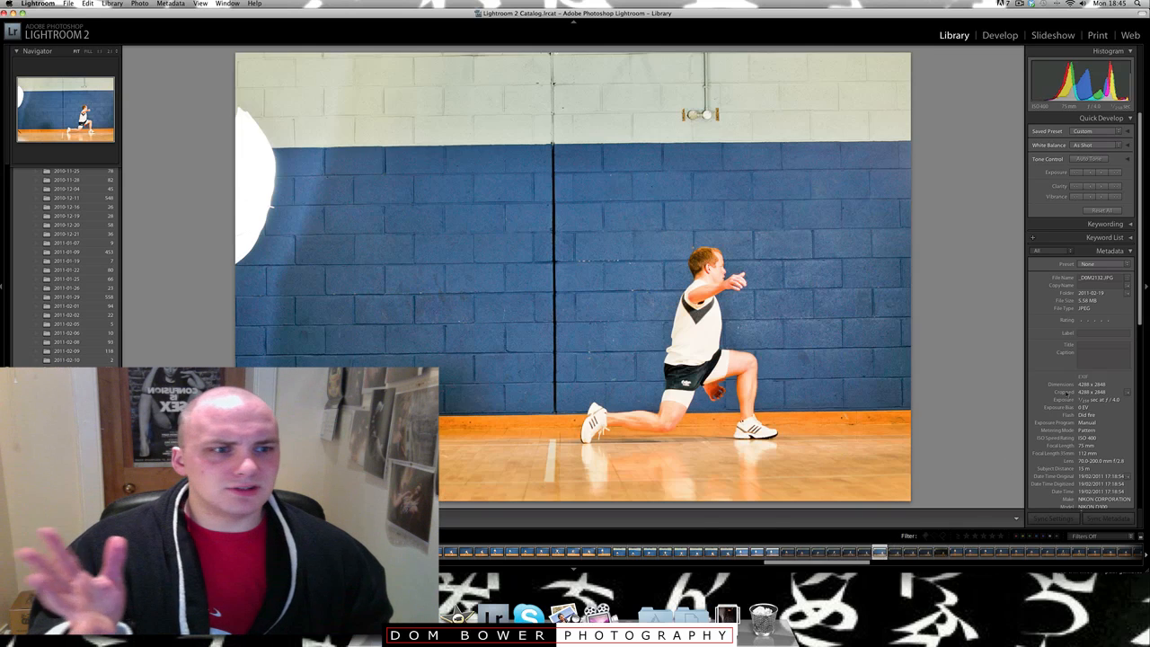
key("d")
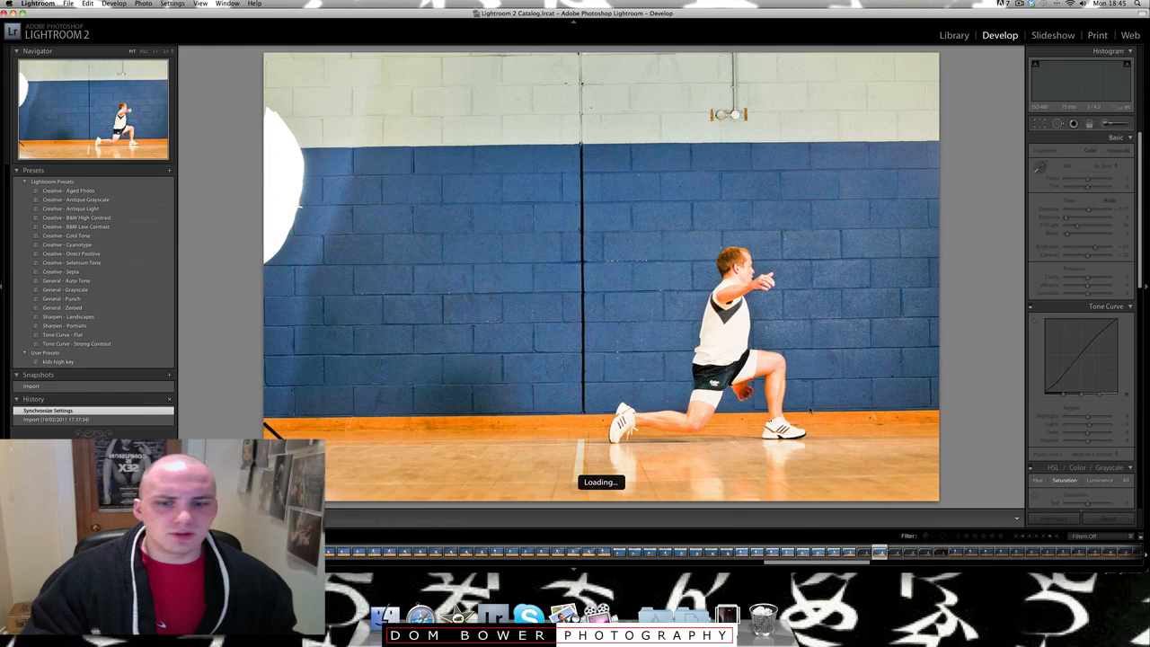
key("Right")
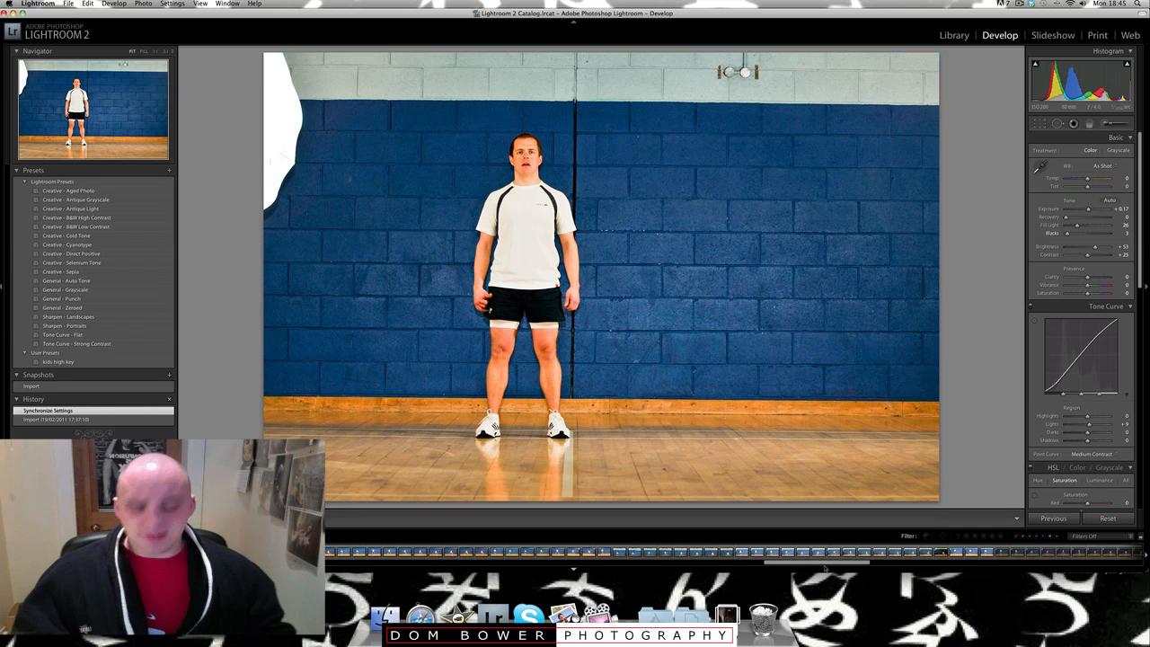
left_click_drag(845, 568, 1002, 566)
left_click(934, 552)
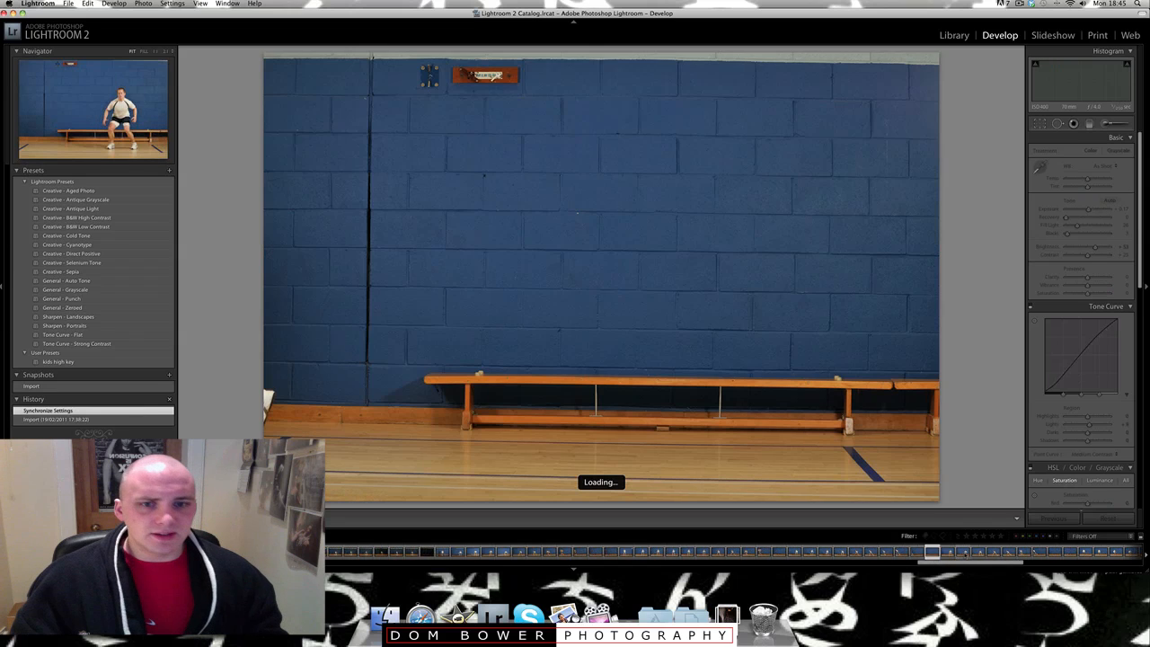
- Look back through the photos of the man running and standing in front of the wooden bench
key("Left")
key("Left")
key("Left")
key("Left")
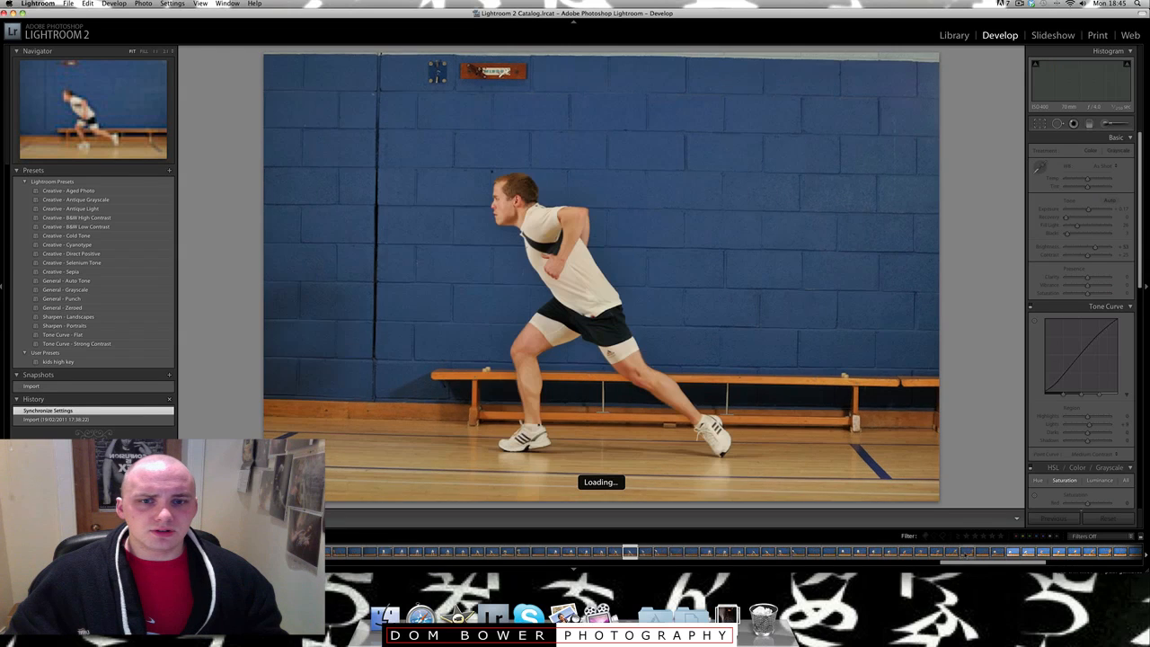
key("Left")
key("Left")
key("Left")
key("Left")
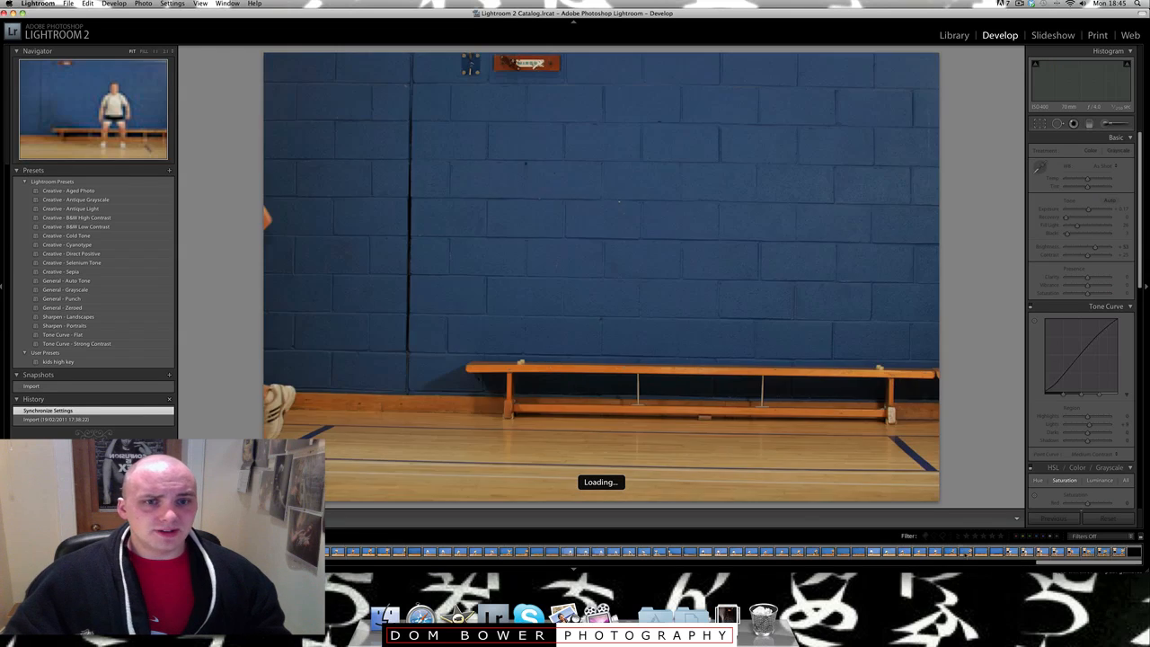
key("Left")
key("Left")
key("Left")
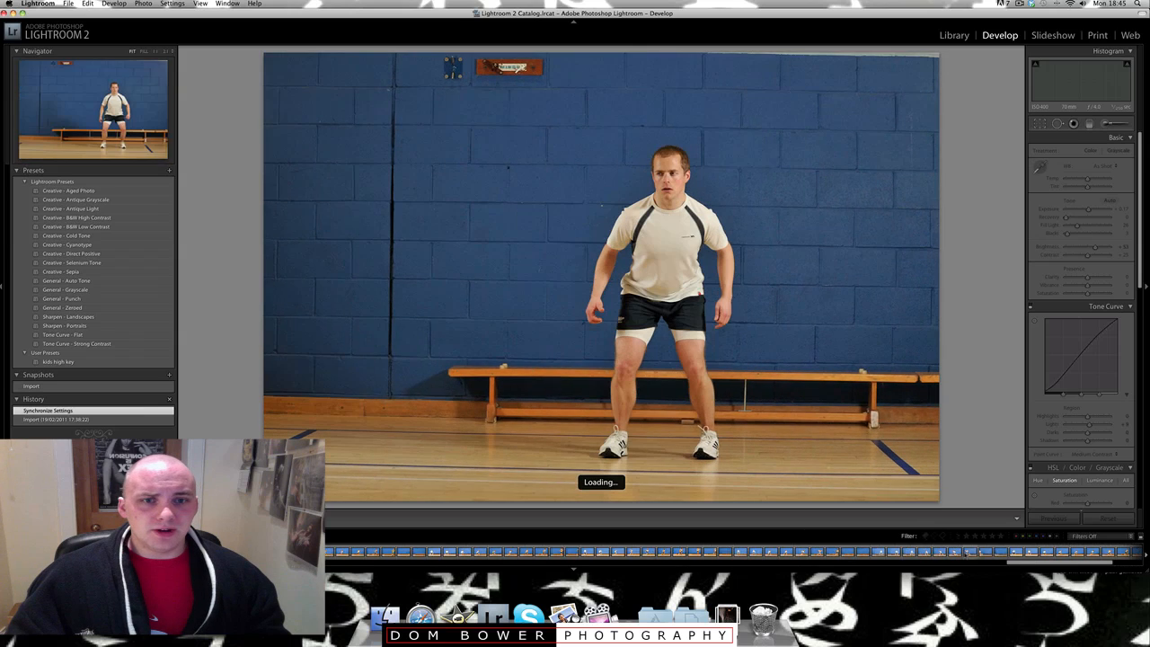
- Go further back past the empty bench shot to the man's sideways moves, and return to his crouched stance facing the camera
key("Left")
key("Left")
key("Left")
key("Left")
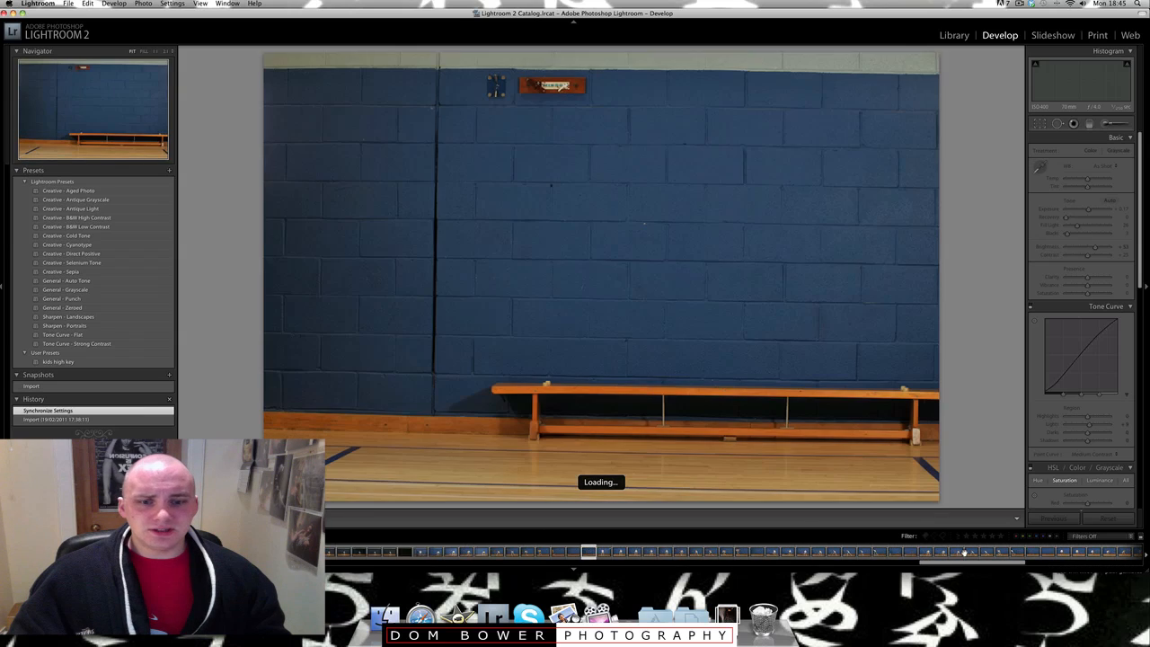
key("Left")
key("Left")
key("Left")
key("Left")
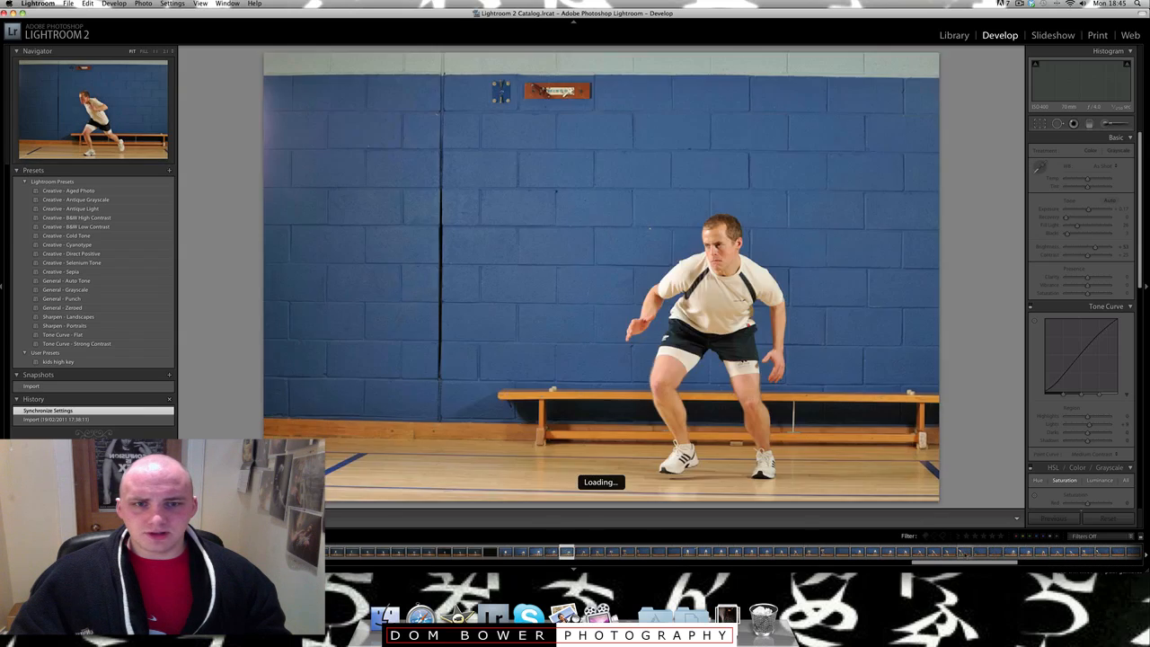
key("Right")
key("Right")
key("Right")
key("Right")
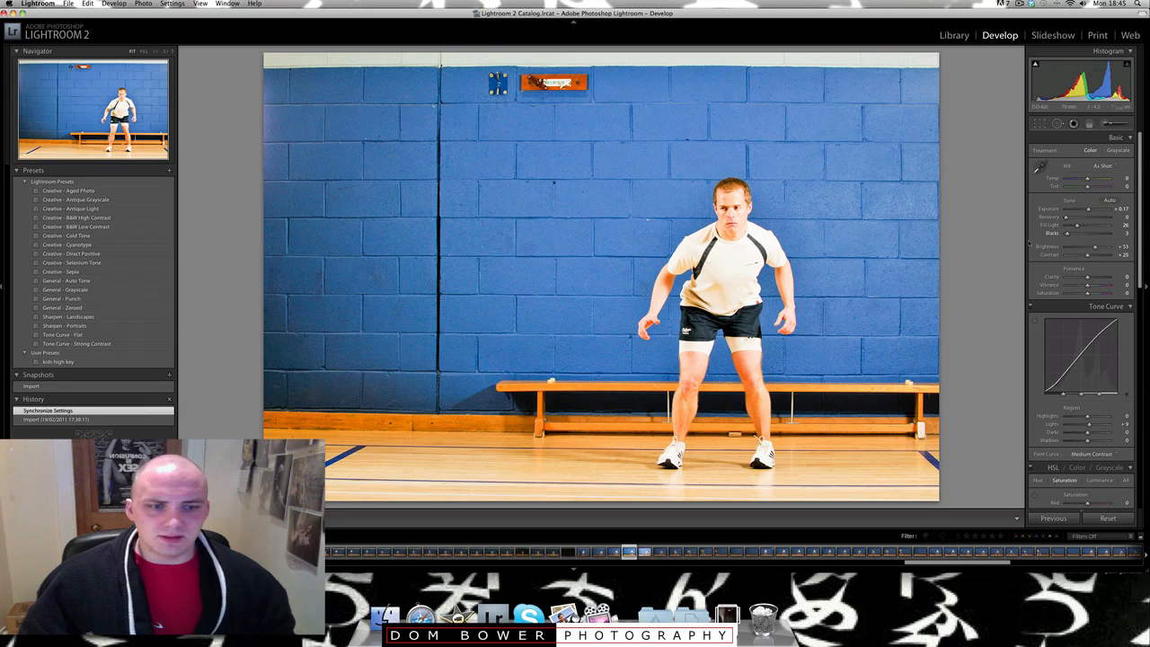
- Reset the crouched bench photo's Fill Light to 0 and show it before and after side by side without the presets area
double_click(1067, 225)
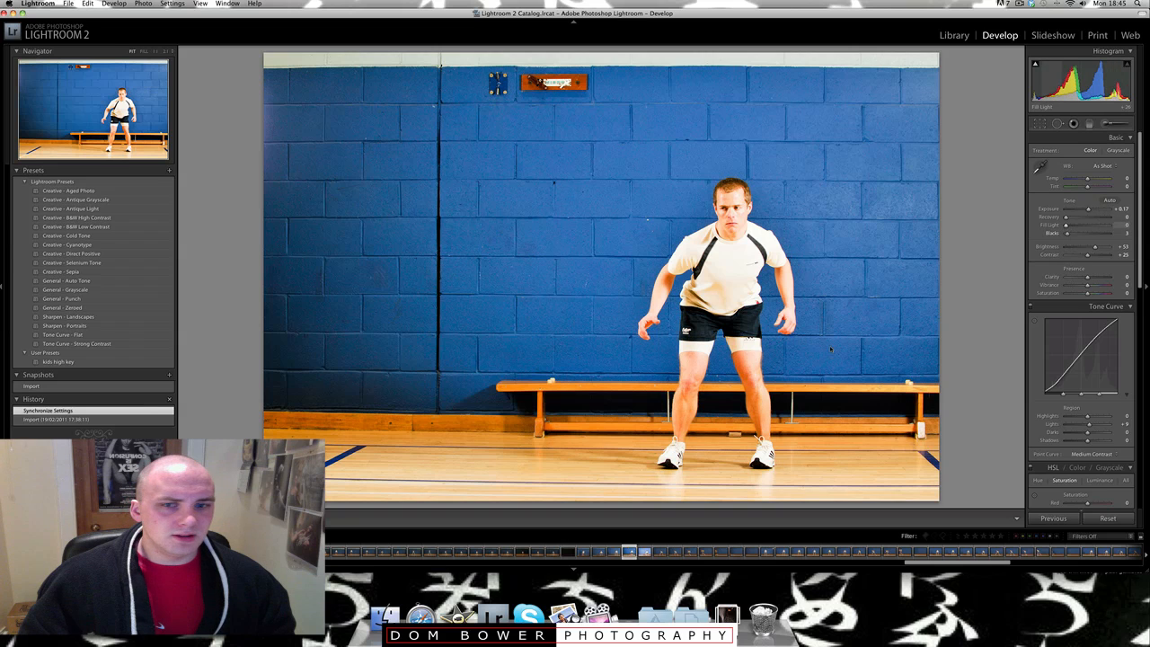
key("y")
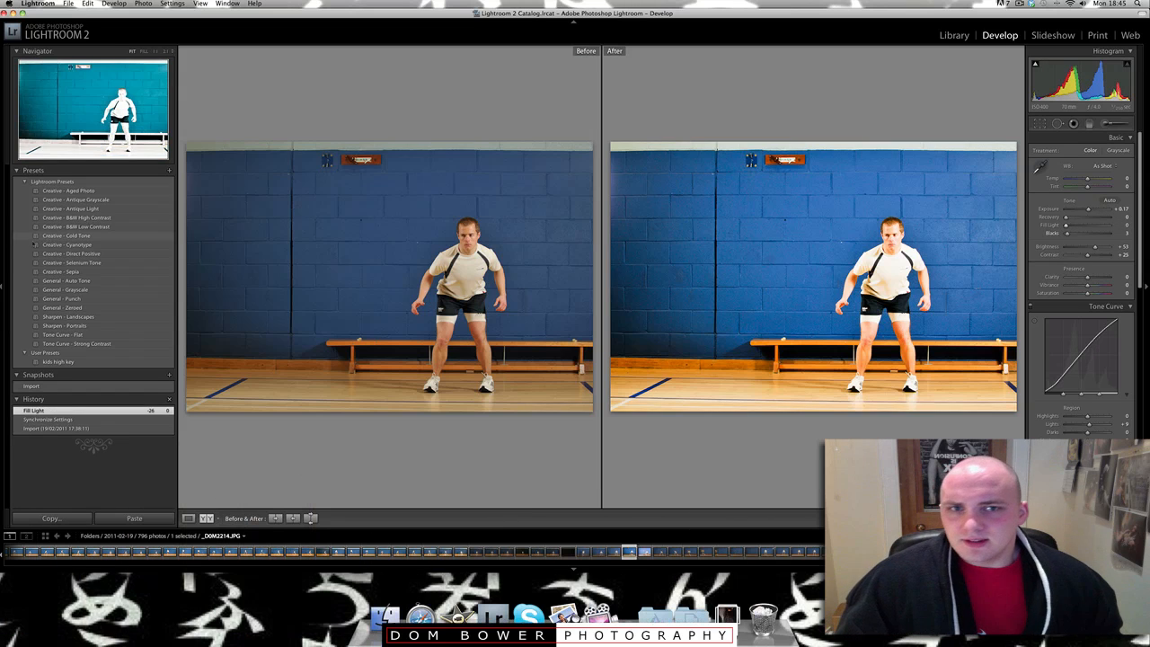
key("F7")
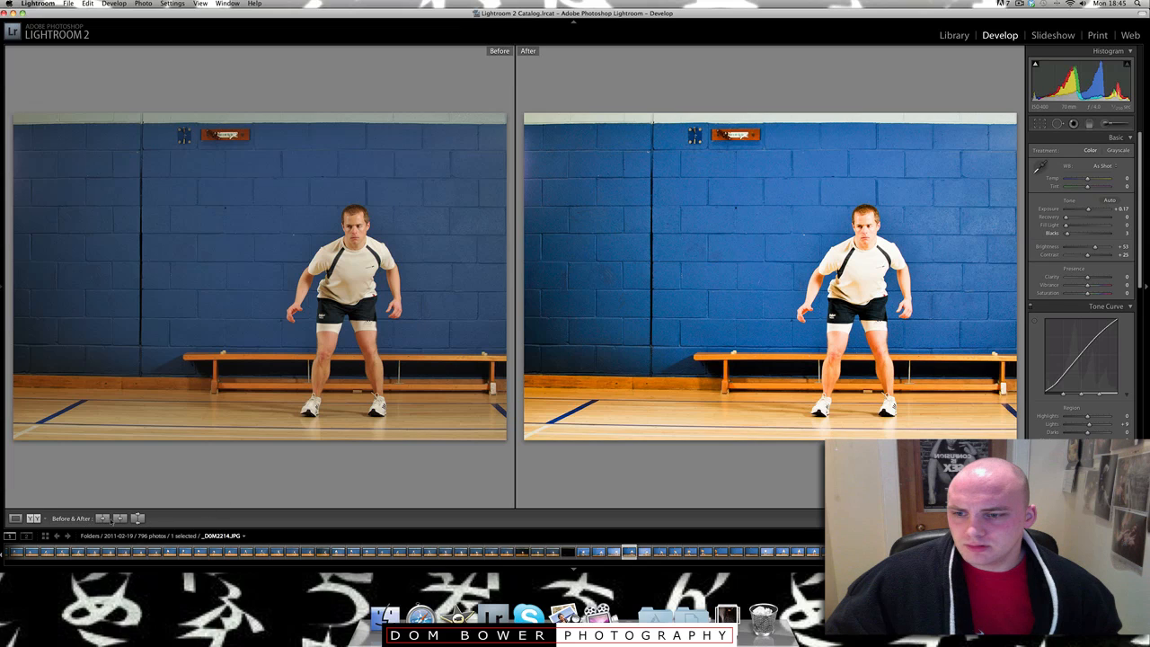
- Swap the photo's before and after settings, and compare the man's face and shirt in both versions at close zoom
left_click(138, 519)
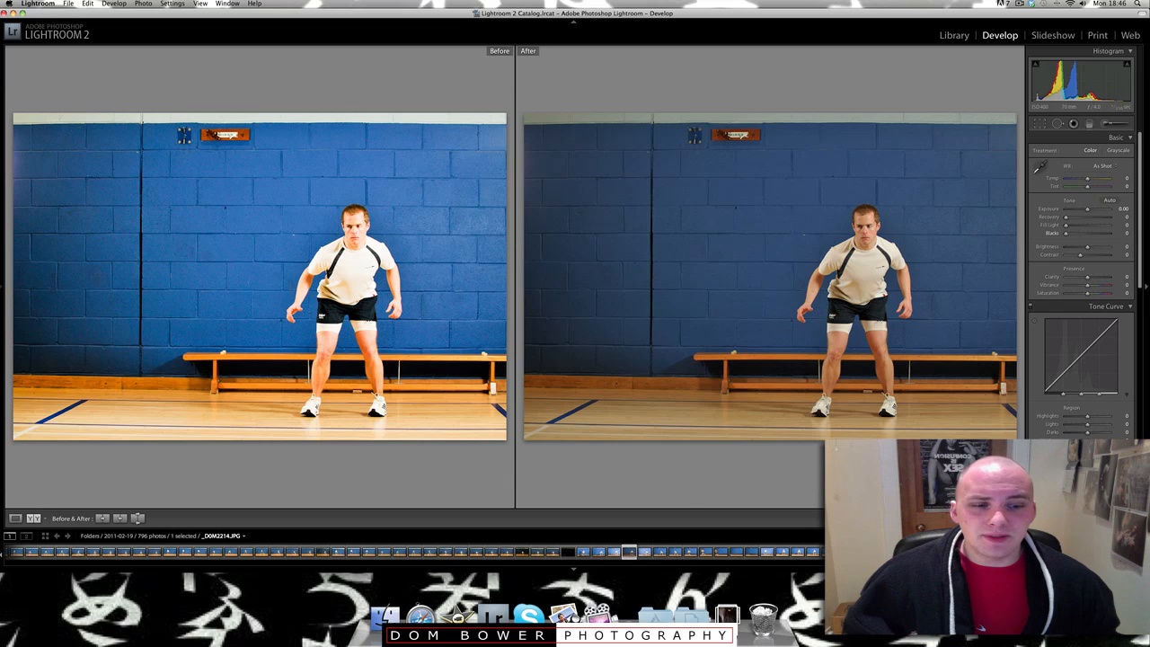
scroll(629, 552, "left", 3)
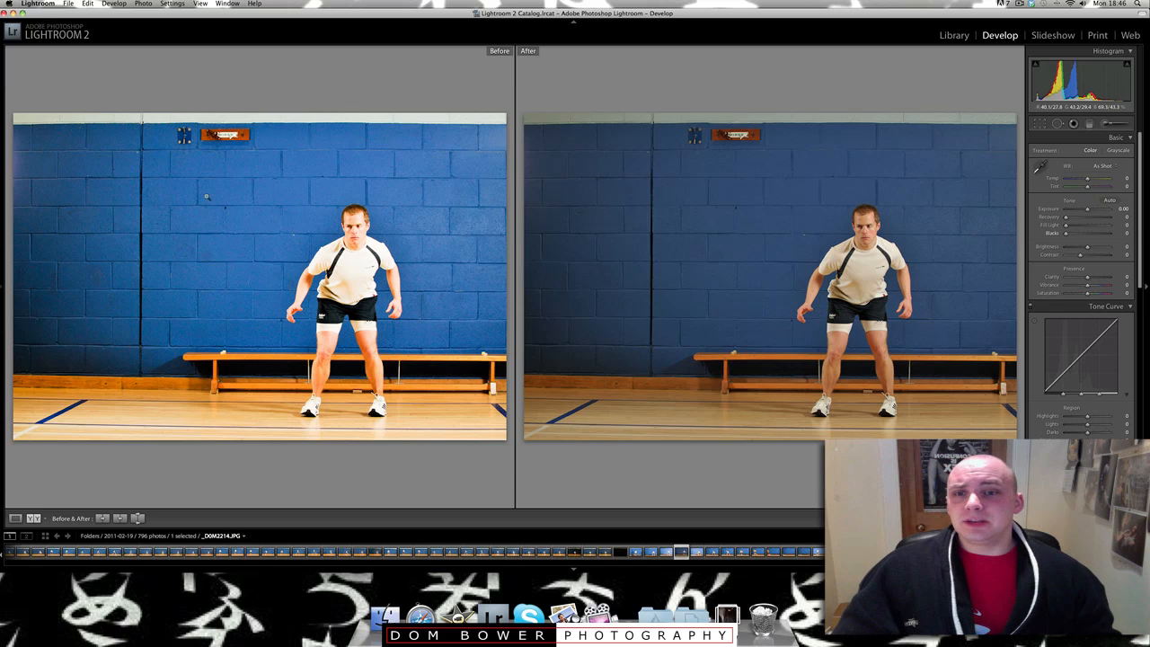
left_click(339, 230)
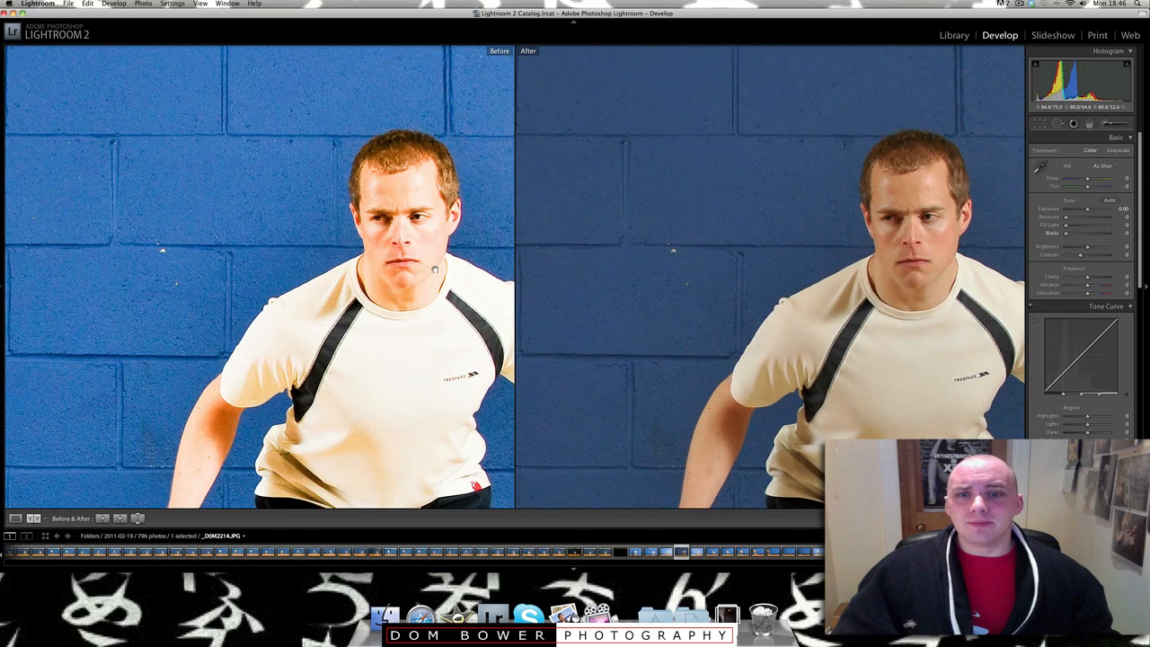
left_click_drag(435, 270, 231, 206)
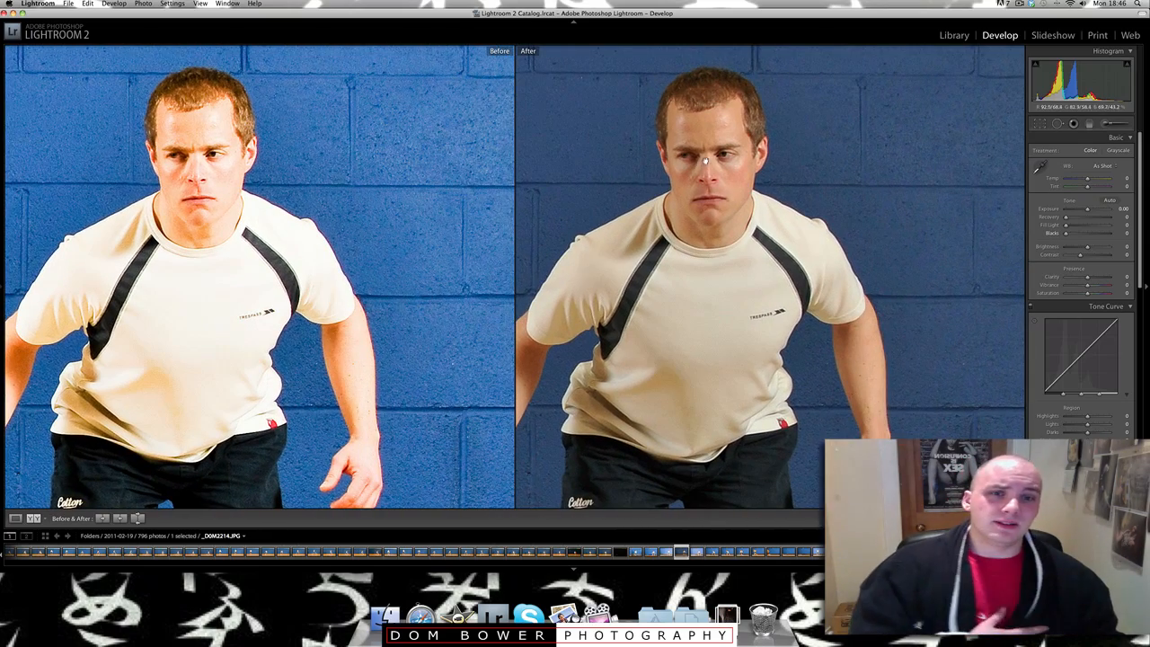
left_click(737, 192)
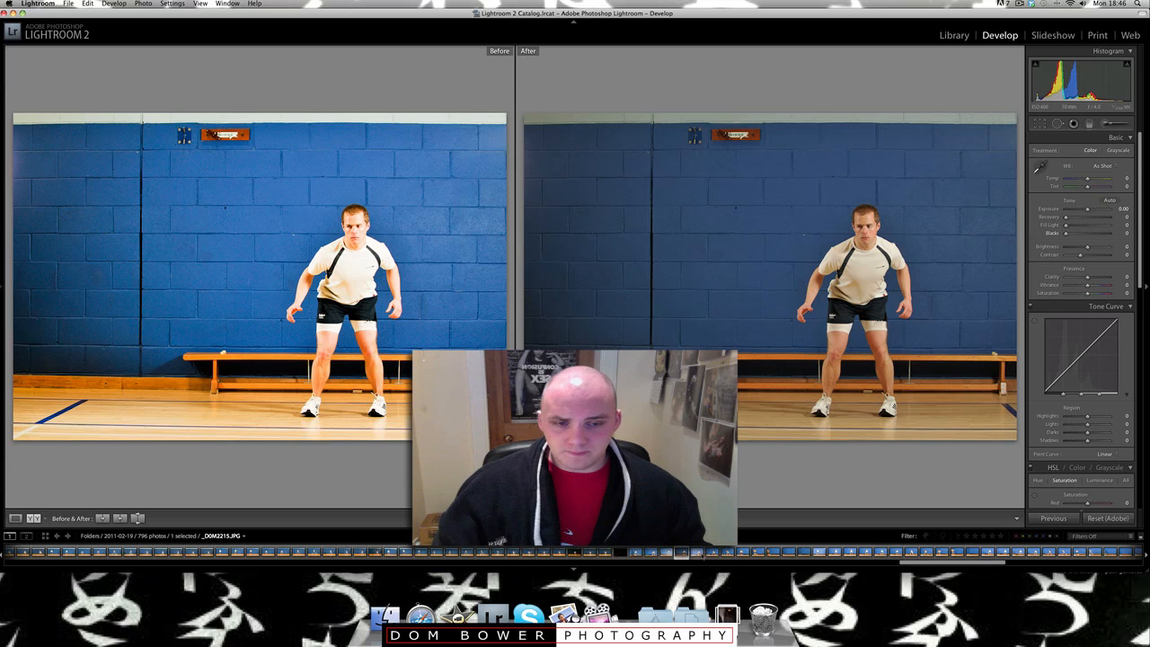
- Extend the selection through _DOM2238.JPG and synchronize all develop settings from the crouched bench photo to it
left_click(1050, 552, "shift")
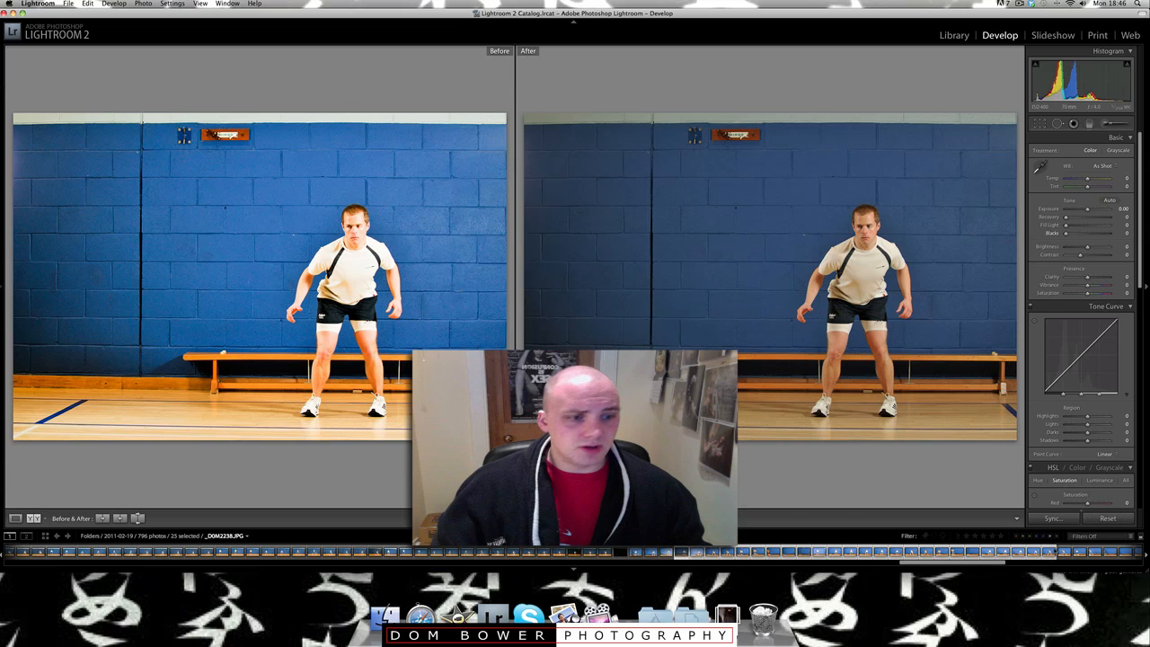
left_click(1054, 519)
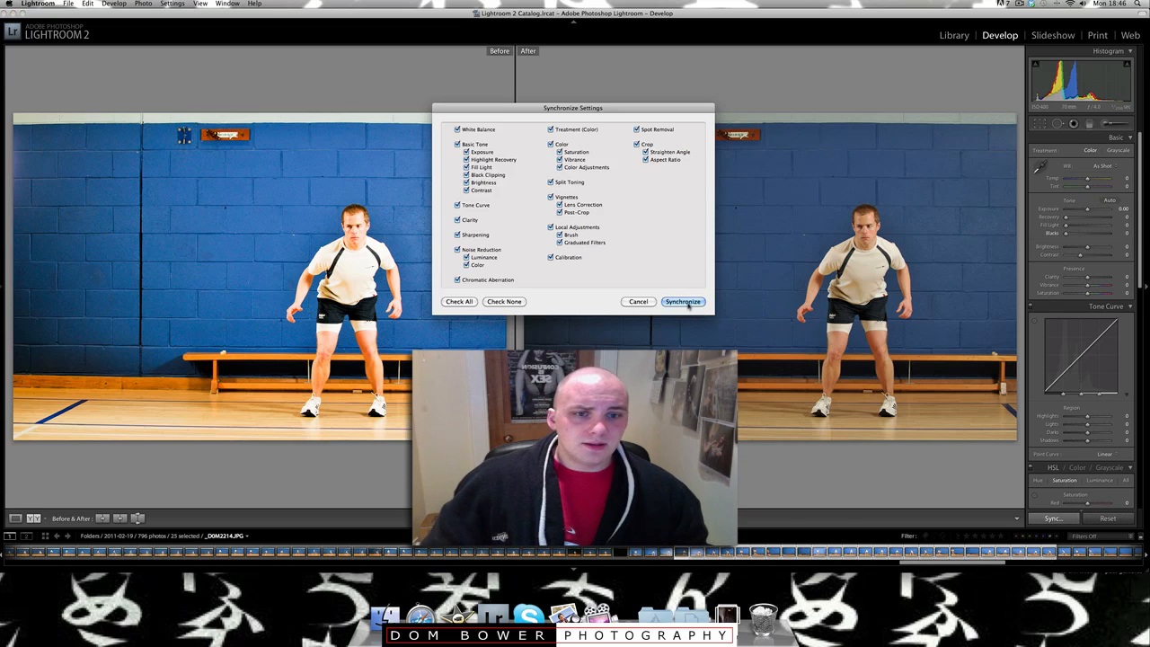
left_click(683, 303)
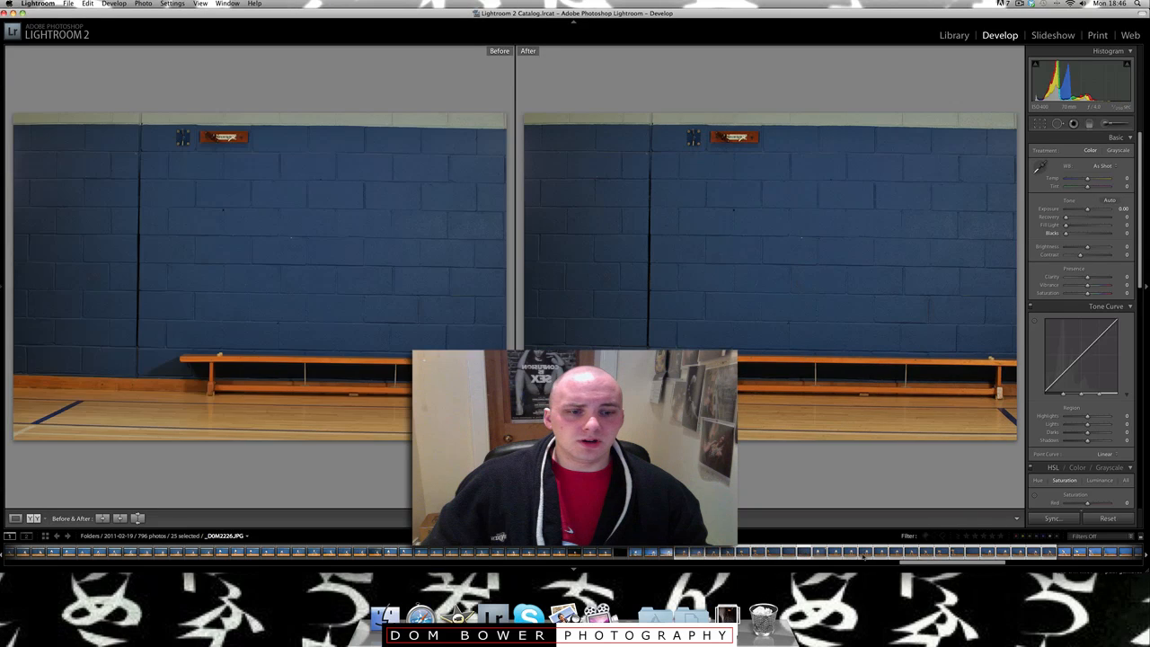
- Check a synchronized bench photo, then open an earlier lunge shot and swap its before and after settings
left_click(865, 555)
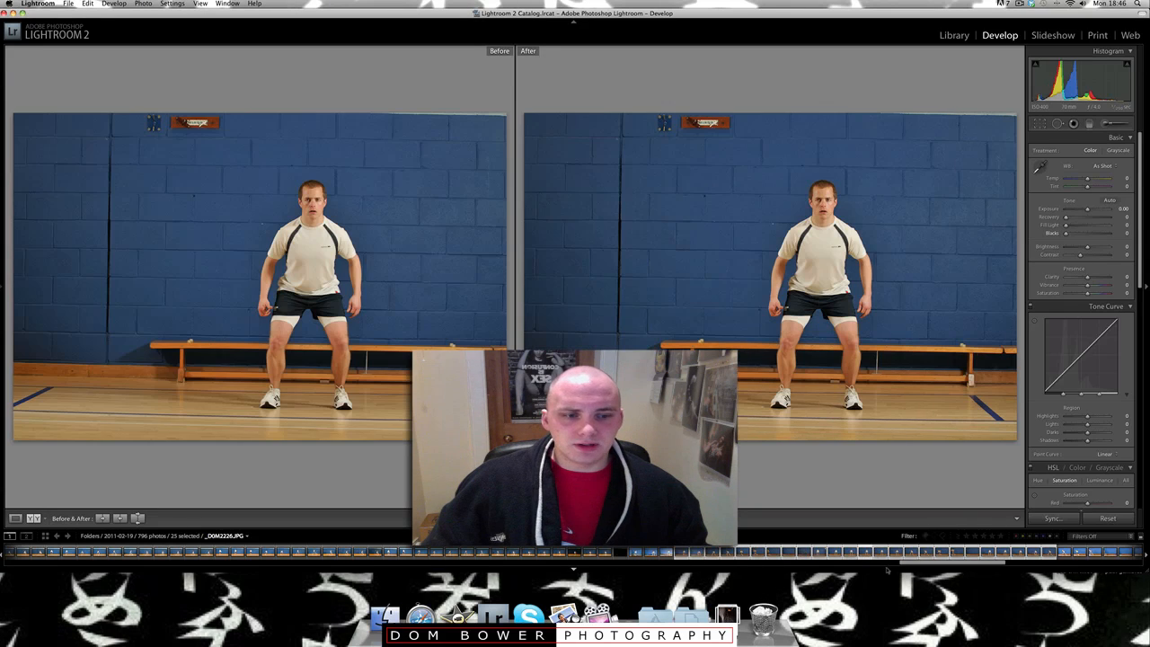
left_click_drag(908, 563, 872, 564)
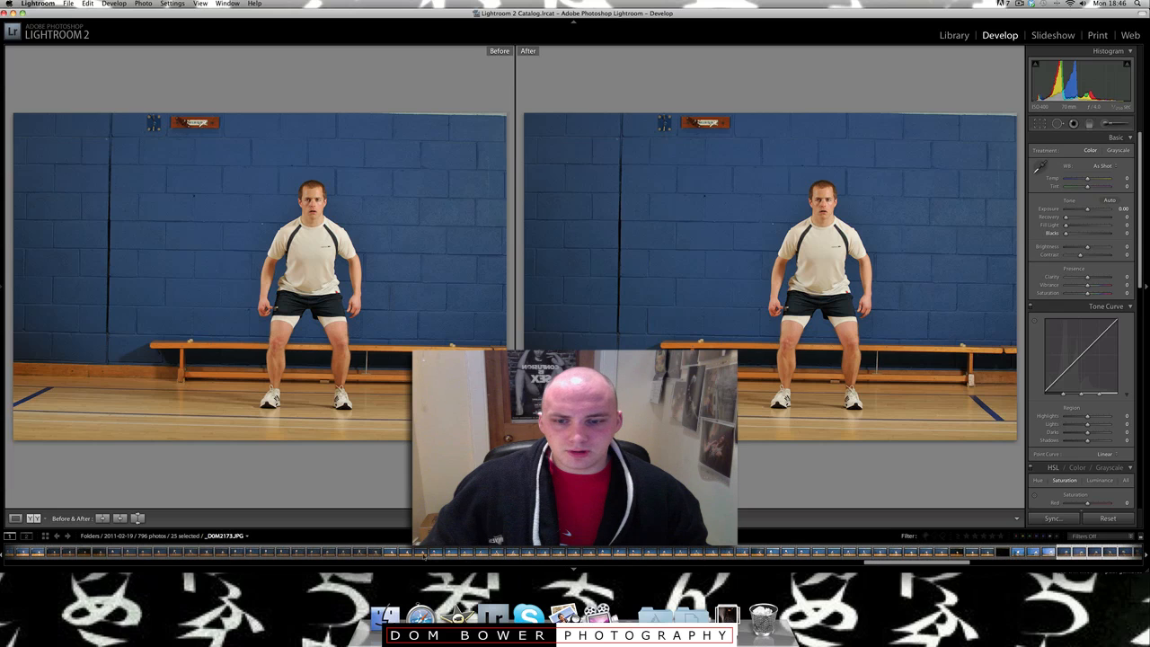
left_click(393, 553)
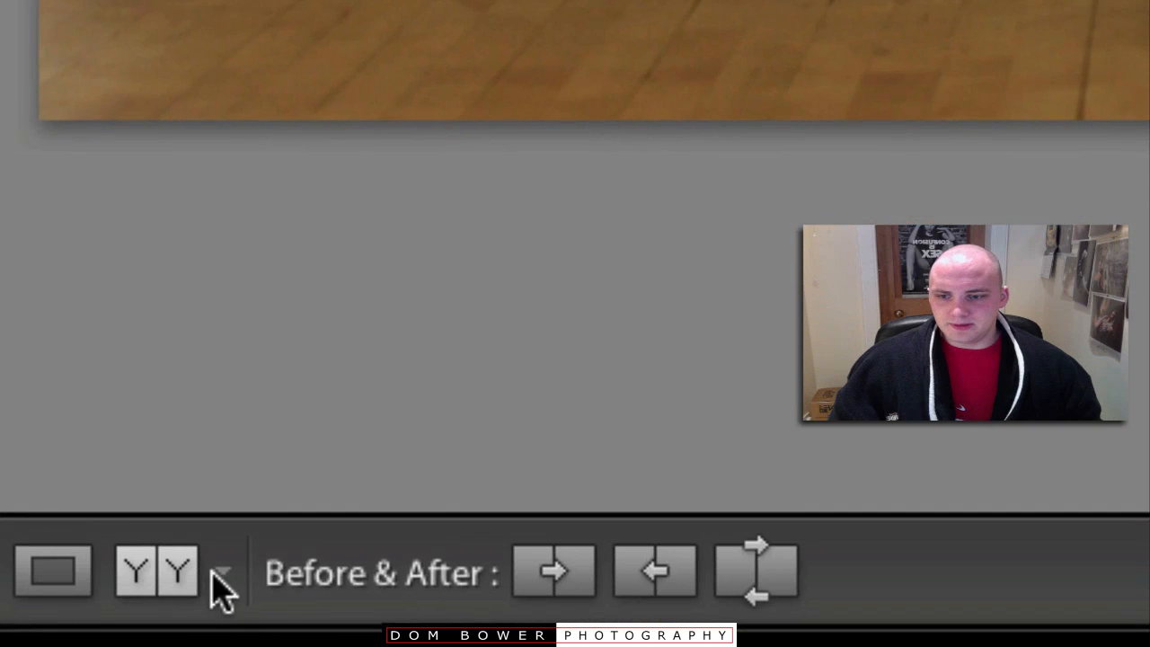
left_click(748, 579)
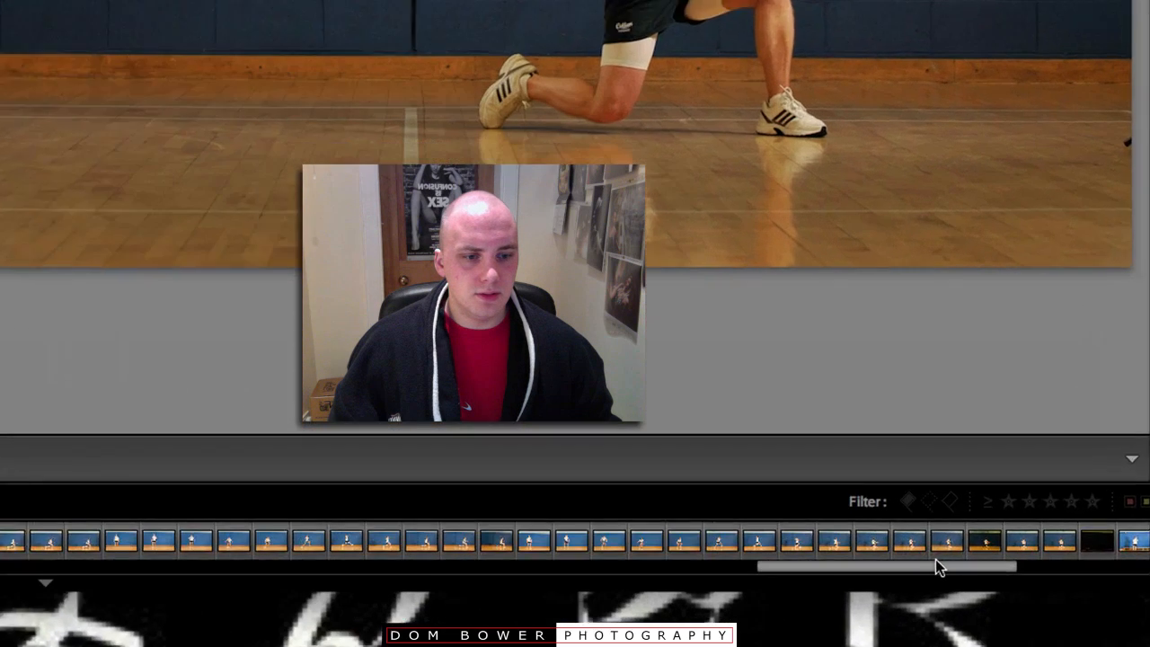
- Select all photos from _DOM2086.JPG through _DOM2338.JPG and synchronize all develop settings from the standing shot to them
left_click_drag(938, 562, 1000, 562)
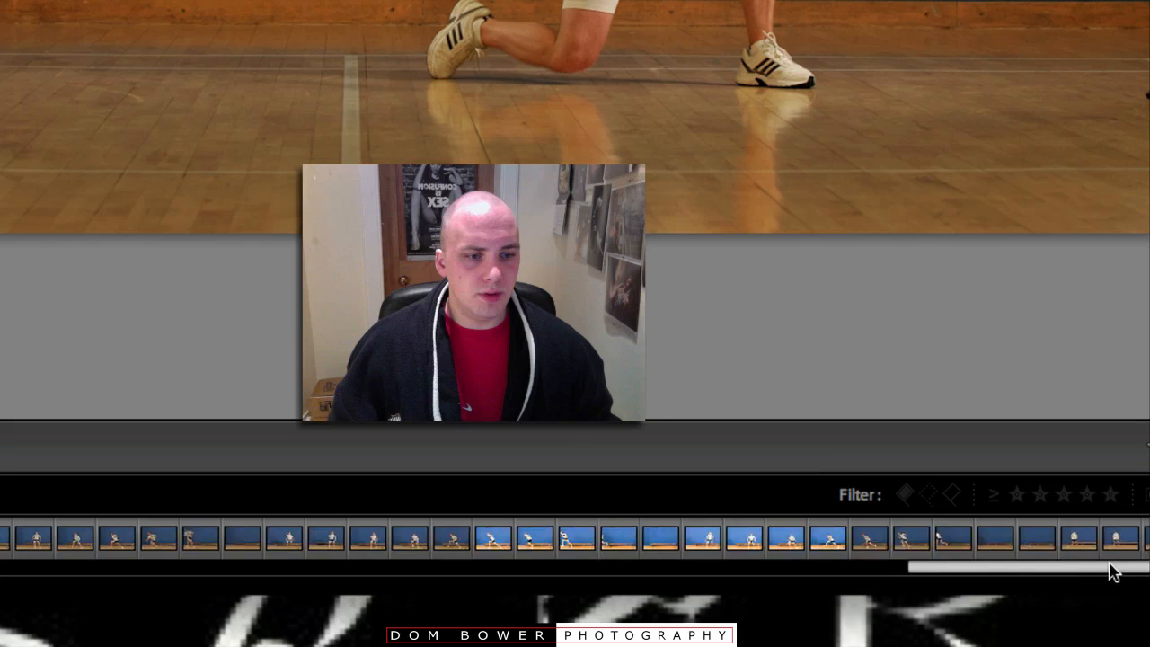
left_click_drag(1113, 572, 1149, 572)
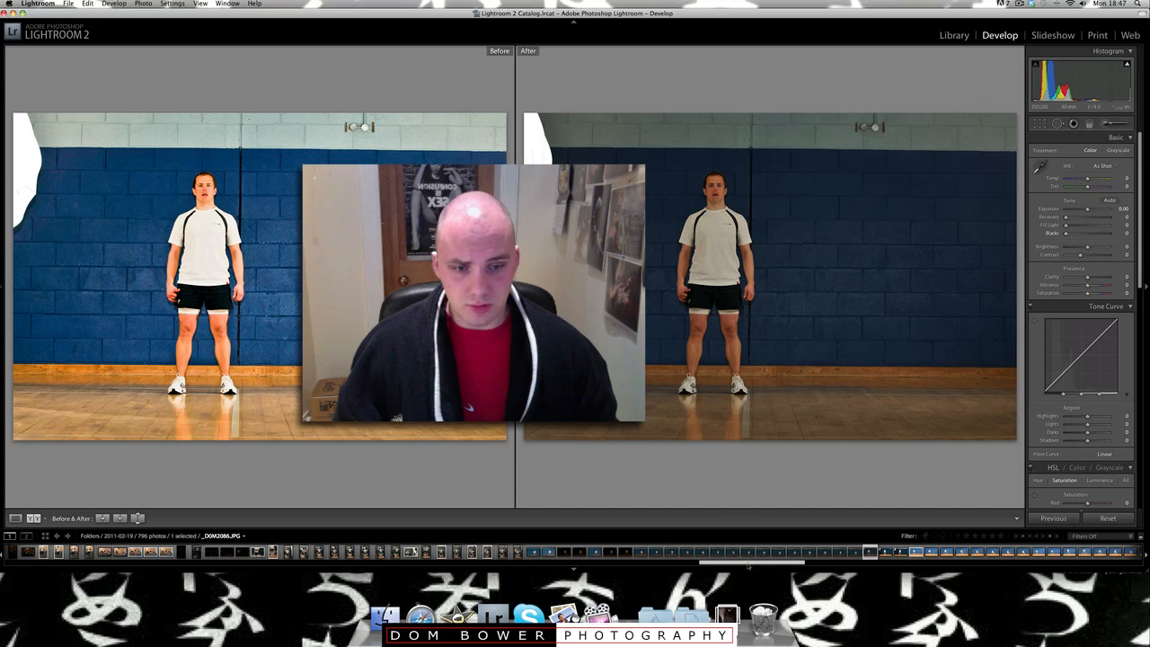
left_click(982, 552, "shift")
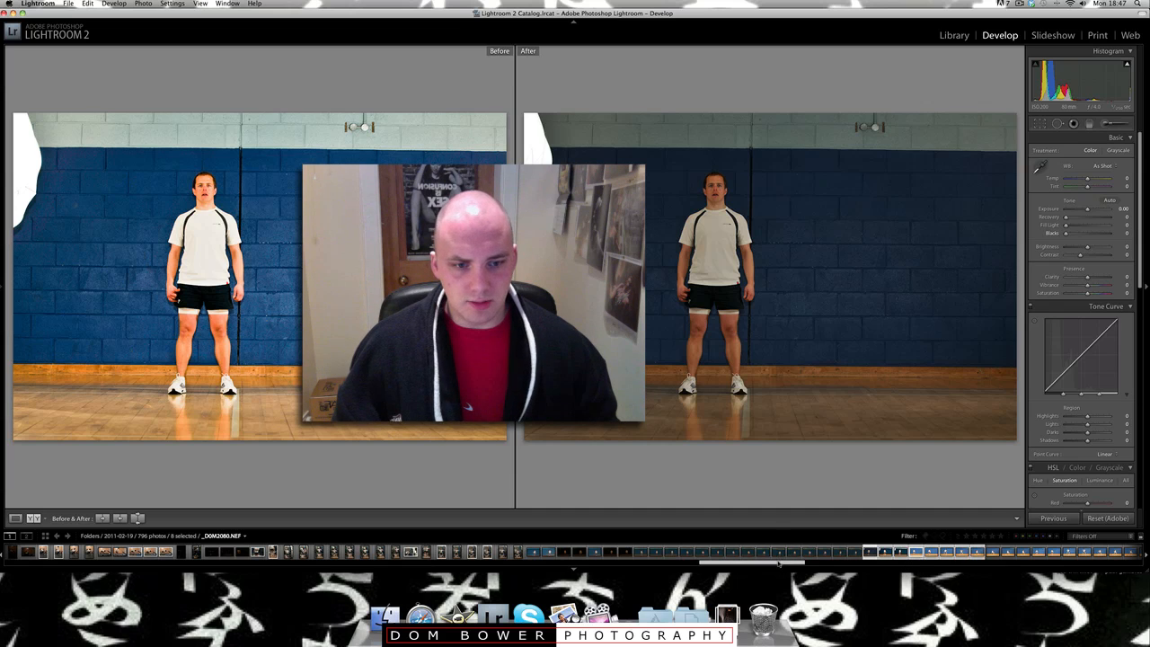
left_click_drag(749, 563, 1122, 568)
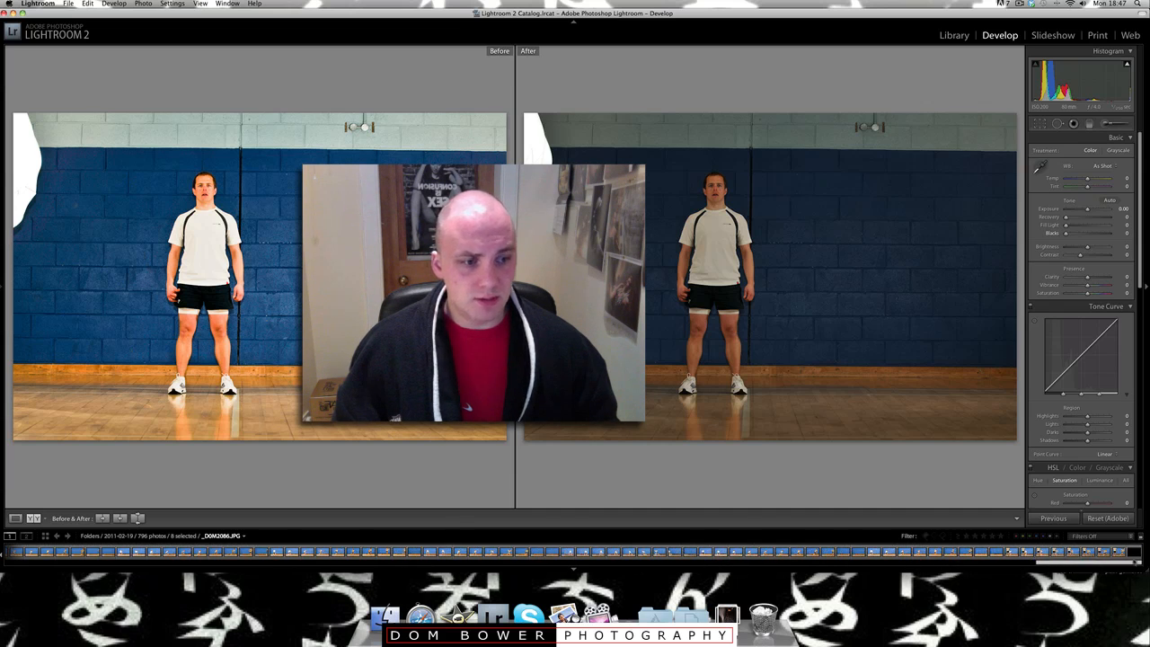
left_click(1120, 553, "shift")
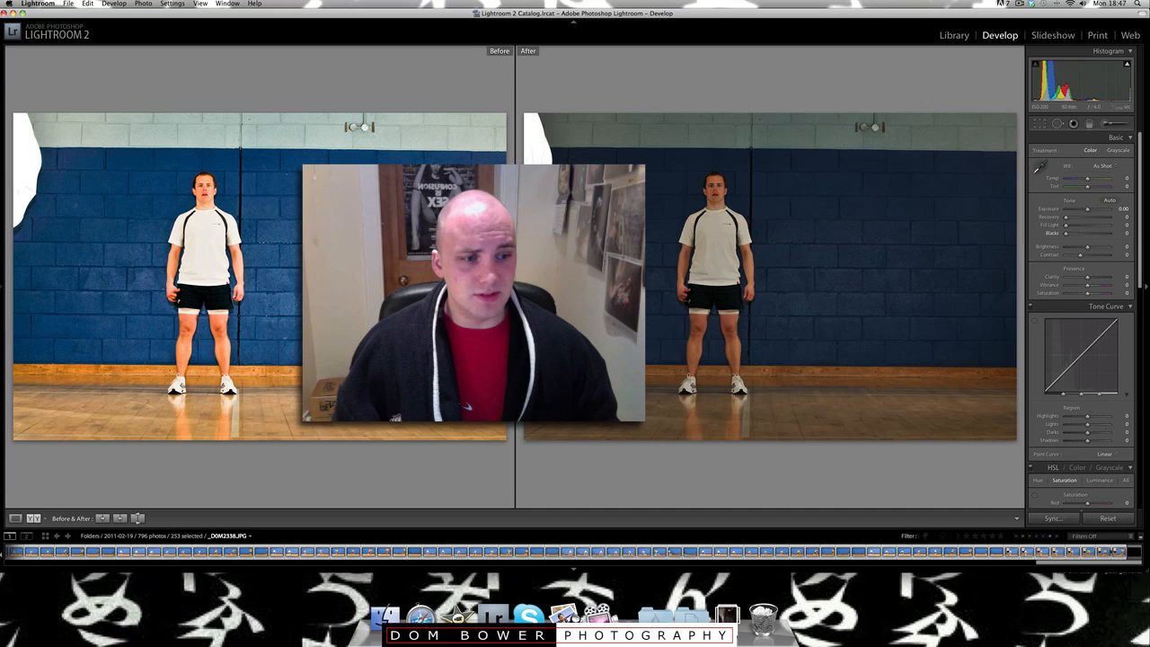
left_click(1053, 519)
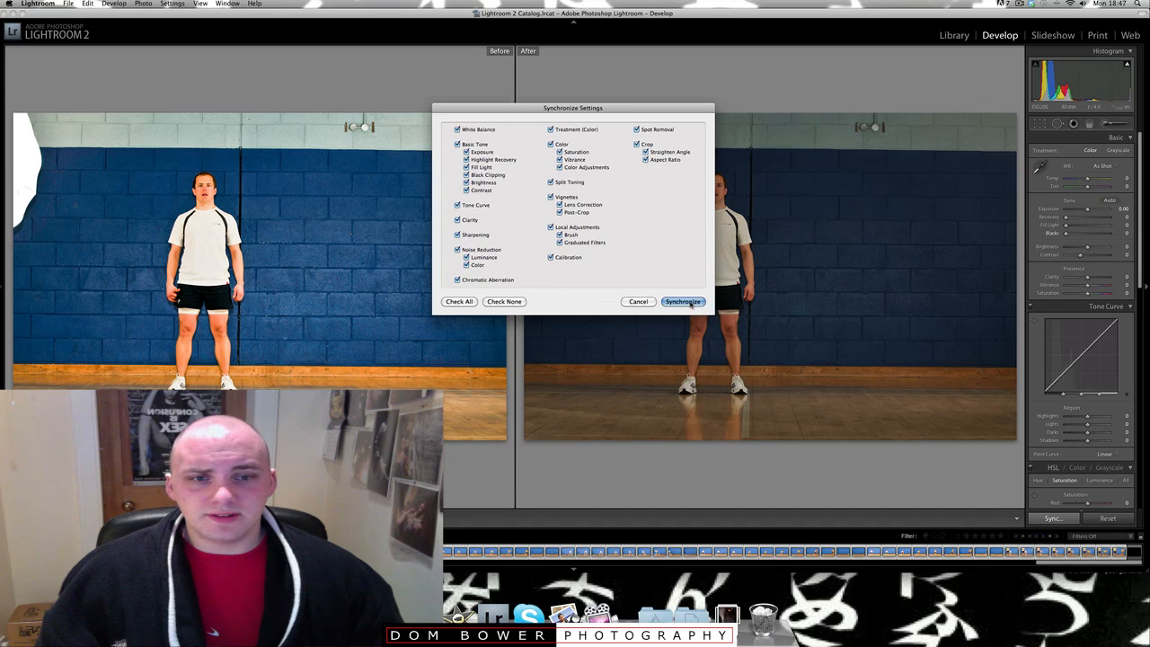
left_click(685, 302)
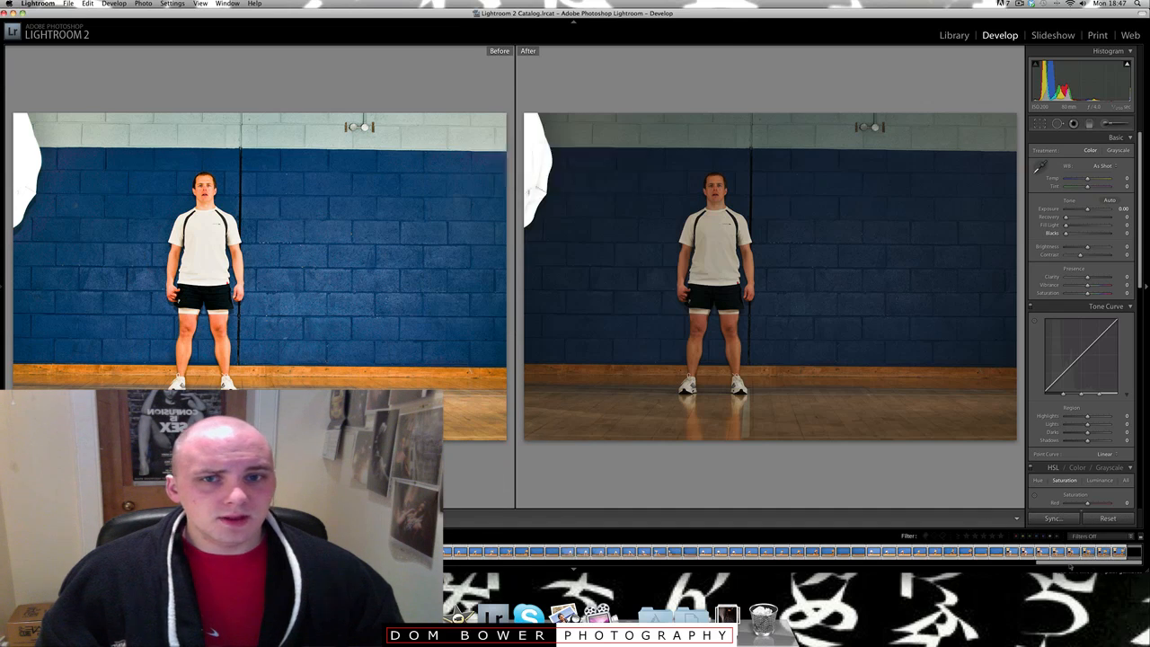
- Return to the single-photo view and look through the synchronized photos of the man standing and lunging at the blue wall
left_click_drag(1075, 563, 741, 588)
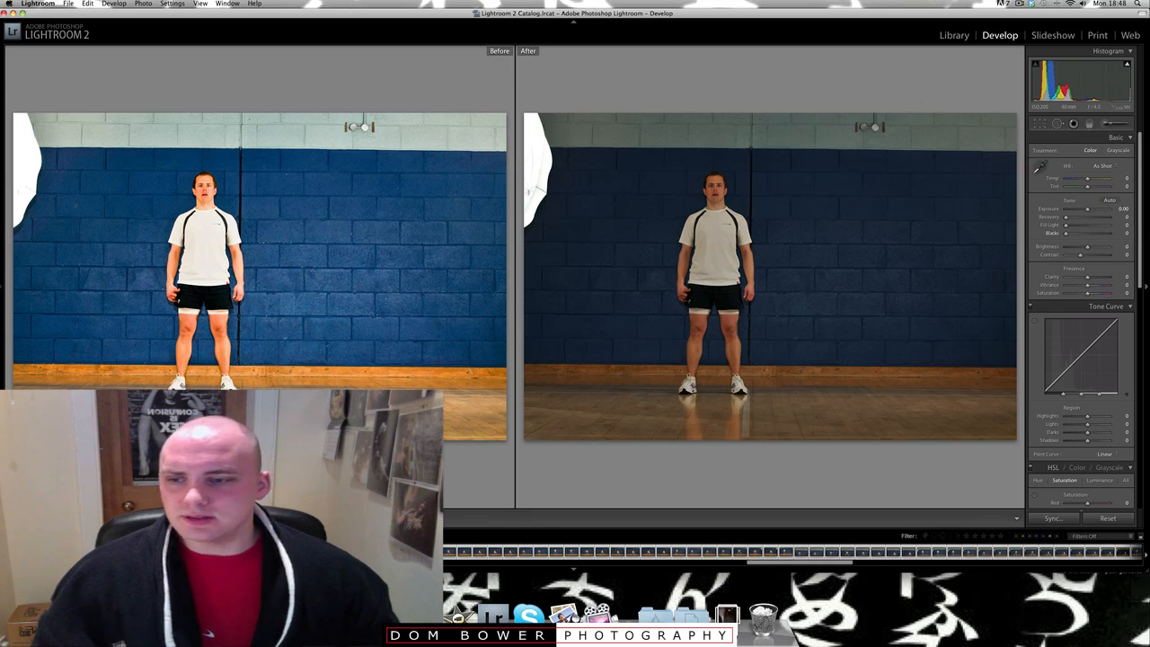
key("y")
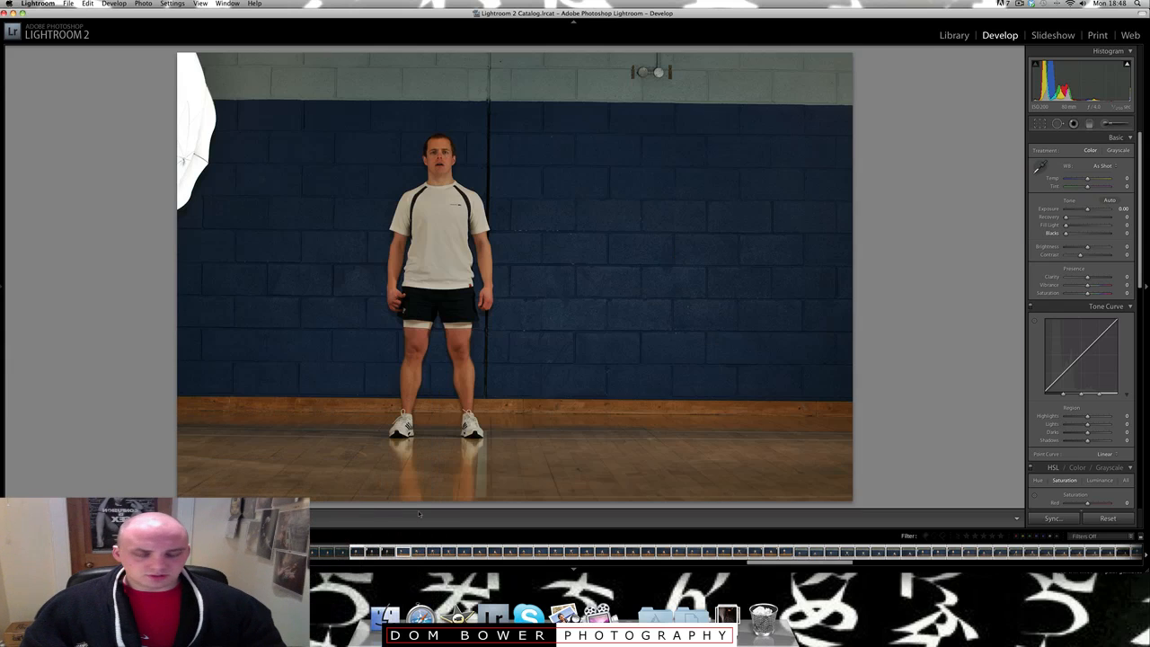
key("Right")
key("Right")
key("Right")
key("Right")
key("Right")
key("Right")
key("Right")
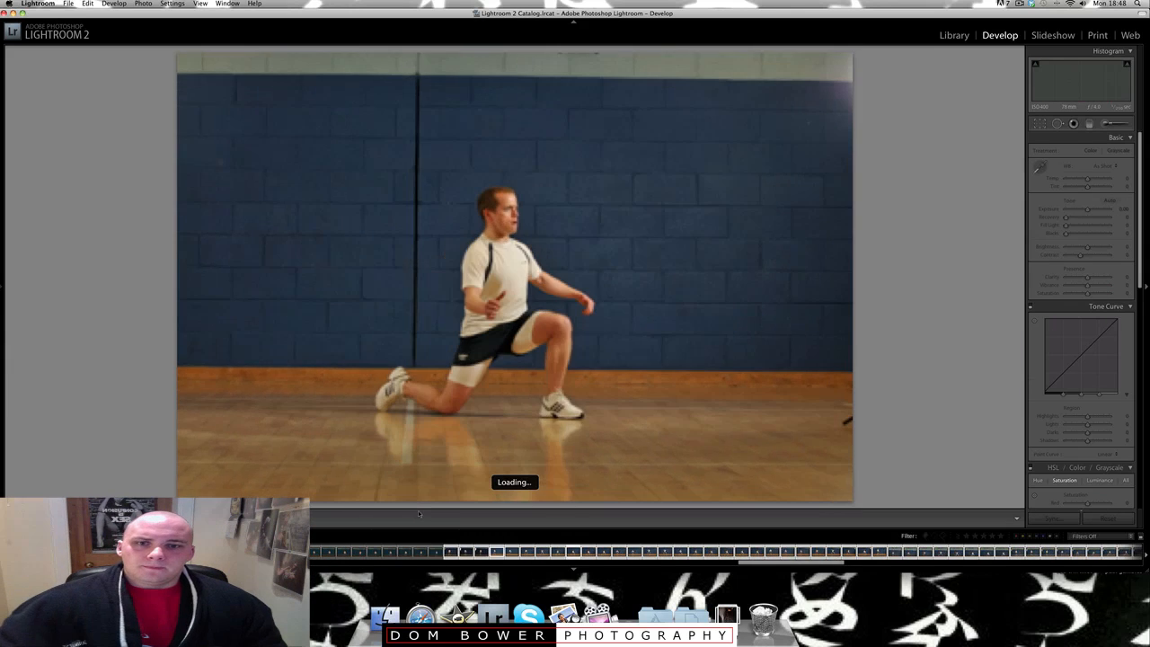
key("Right")
key("Right")
key("Right")
key("Right")
key("Right")
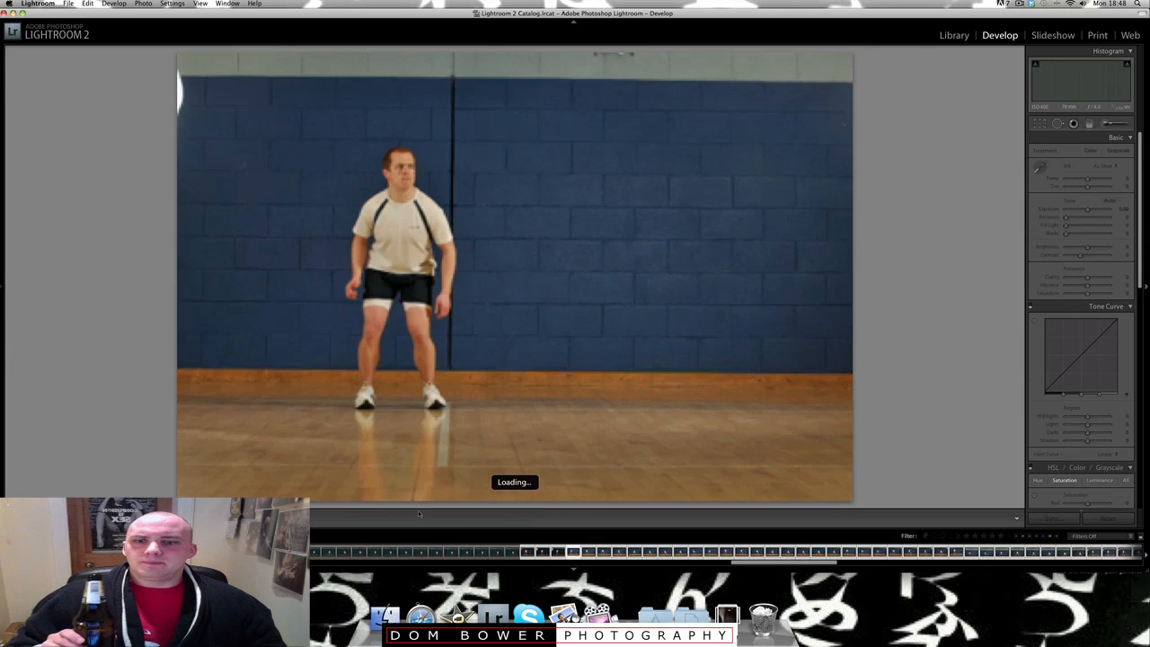
- Look through the next blue-wall photos from the kneeling lunges to the man's mid-air leap
key("Right")
key("Right")
key("Right")
key("Right")
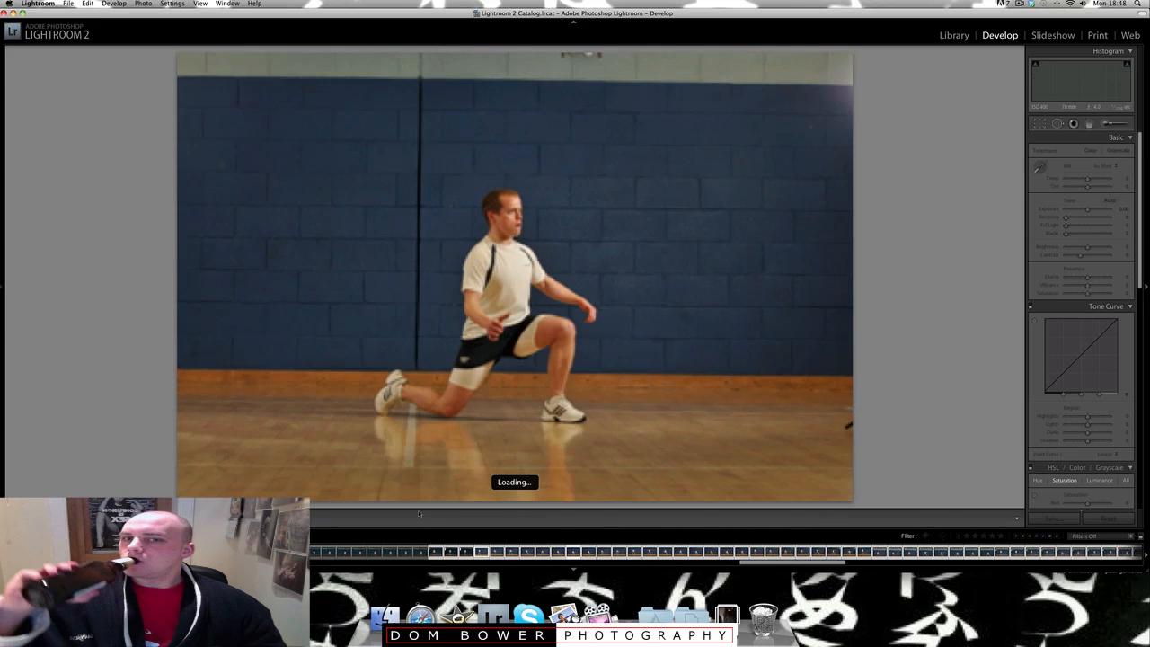
key("Right")
key("Right")
key("Right")
key("Right")
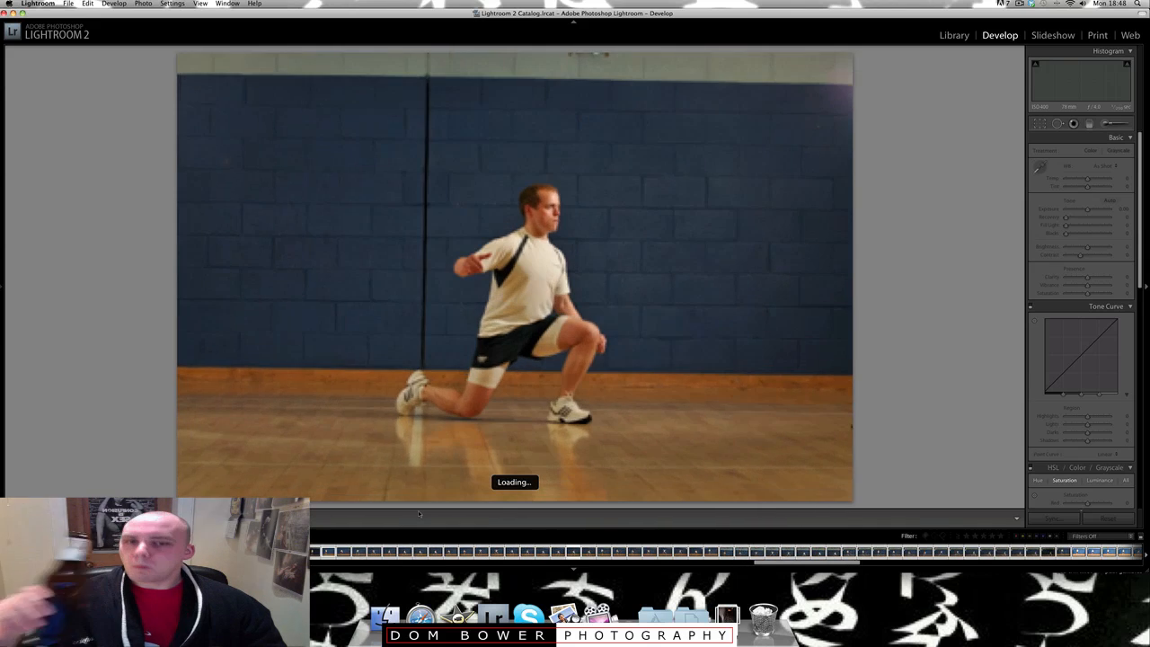
key("Right")
key("Right")
key("Right")
key("Right")
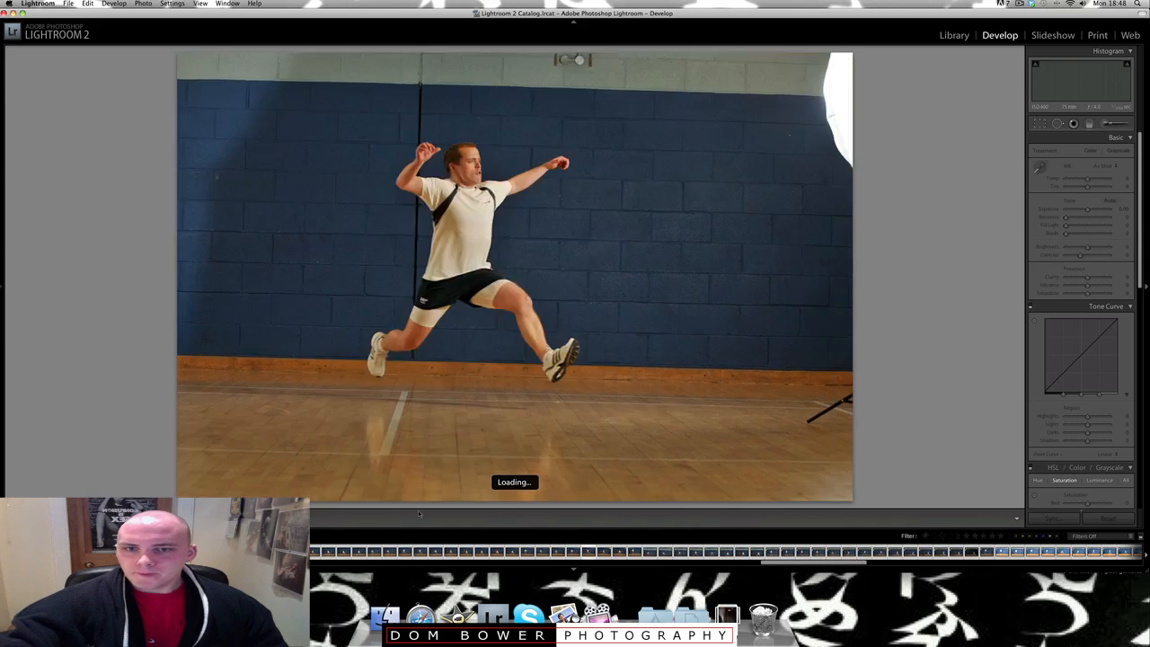
- Look through the wider photos with the basketball hoop and studio umbrella, from the leap to the crouch and lunge
key("Right")
key("Right")
key("Right")
key("Right")
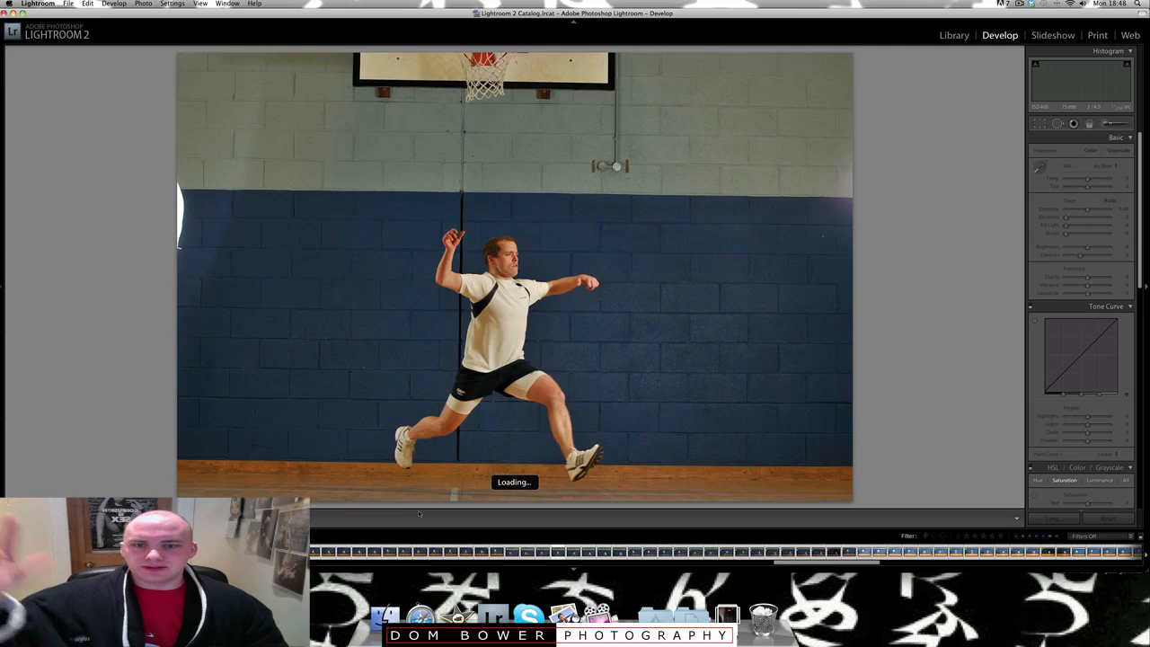
key("Right")
key("Right")
key("Right")
key("Right")
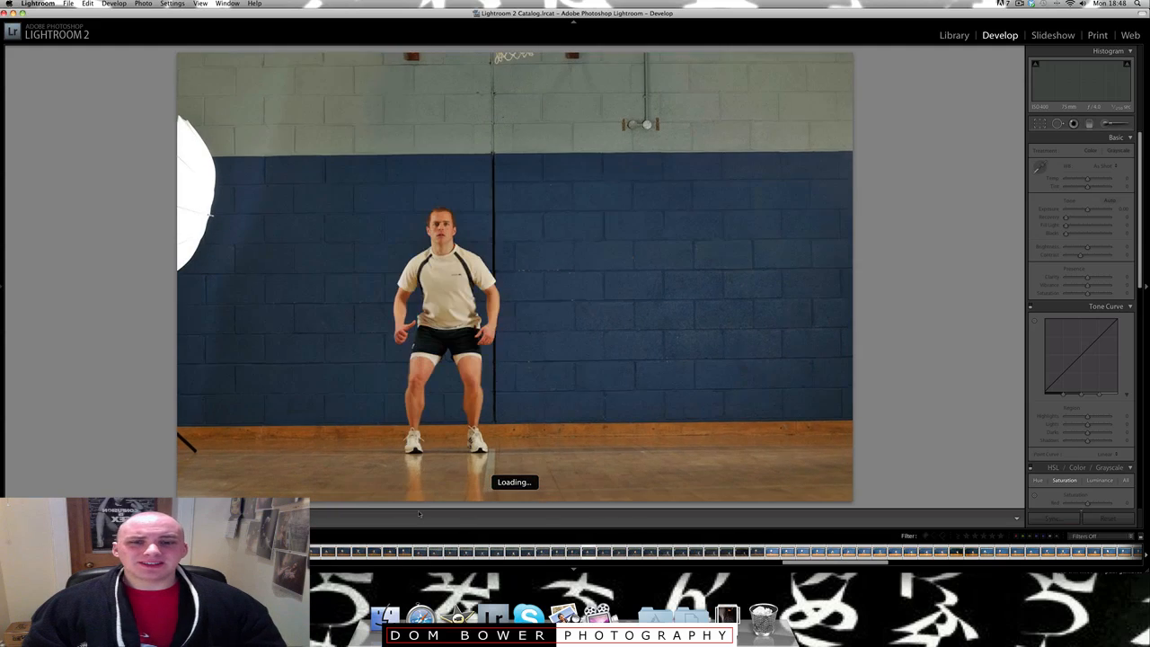
key("Right")
key("Right")
key("Right")
key("Right")
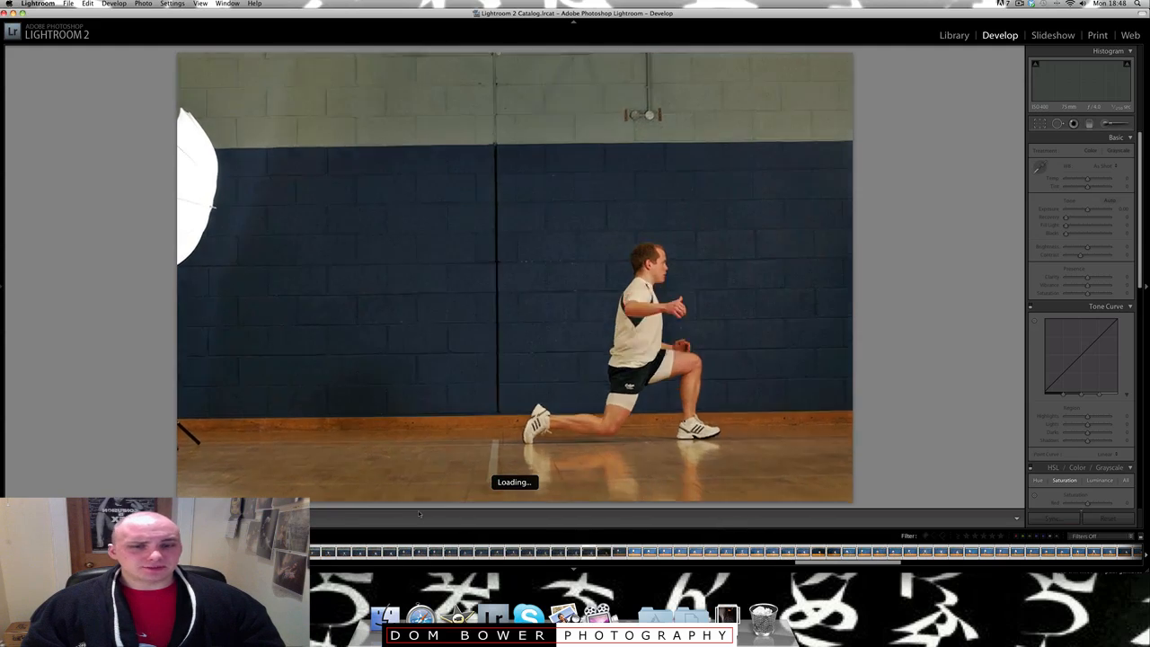
- Look through the next wide blue-wall photos, from the sideways lunge to the kneeling lunges with the man turned away from the camera
key("Right")
key("Right")
key("Right")
key("Right")
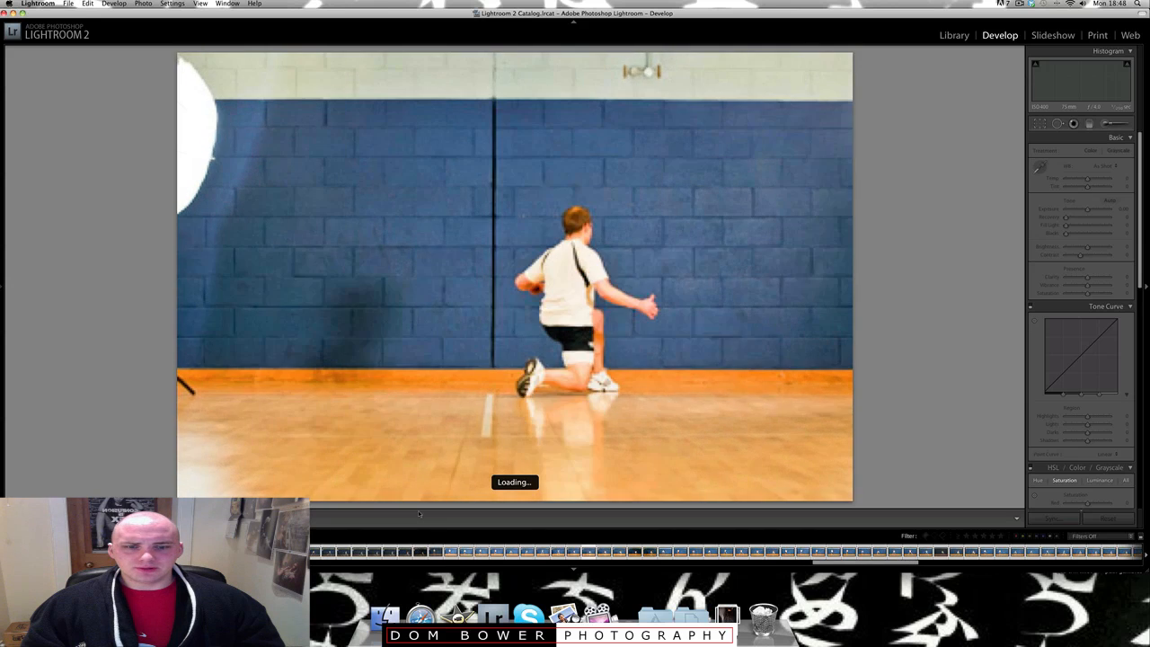
key("Right")
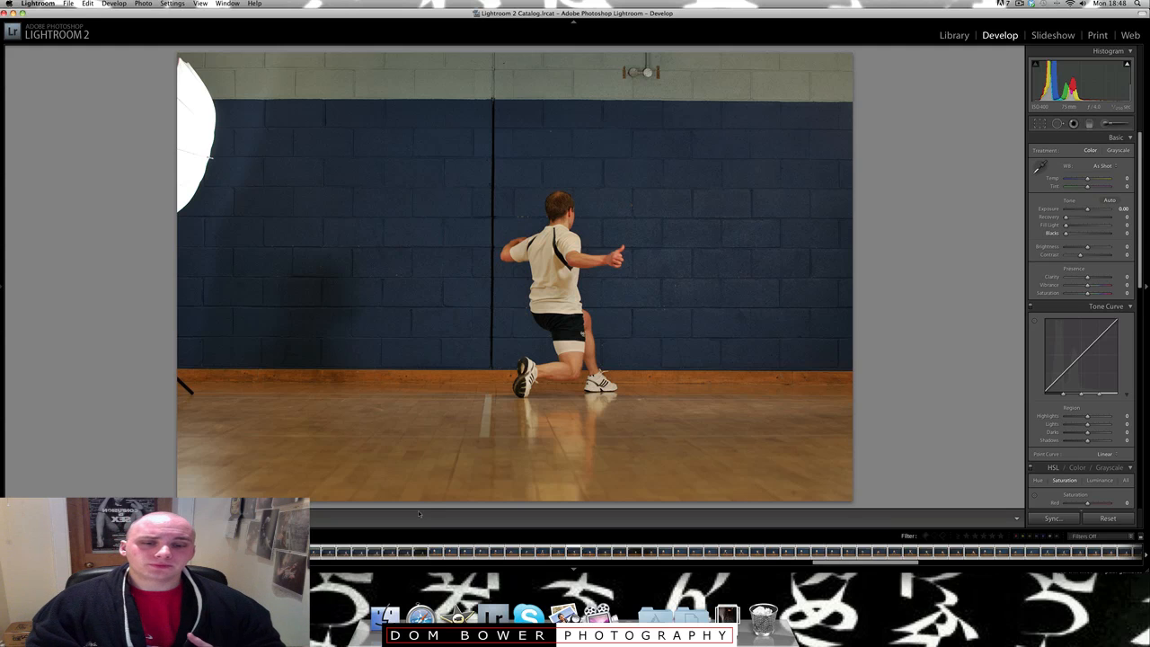
key("Right")
key("Right")
key("Right")
key("Right")
key("Right")
key("Right")
key("Right")
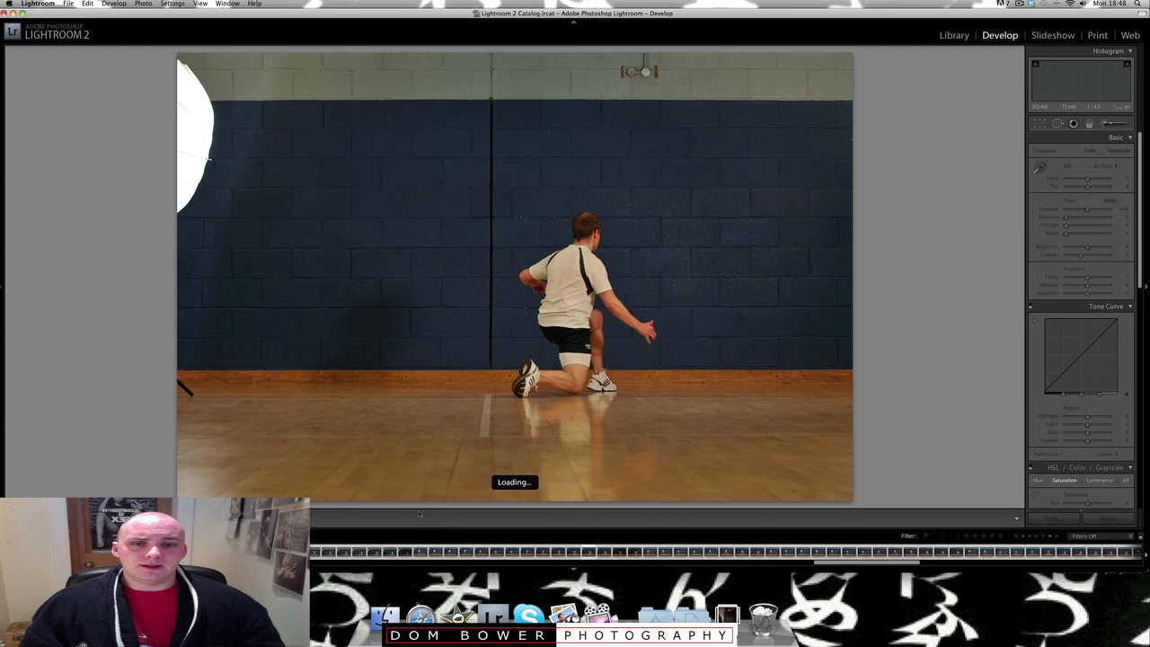
- Look through the following photos, from the man standing face-on at the blue wall to his low forward lunge
key("Right")
key("Right")
key("Right")
key("Right")
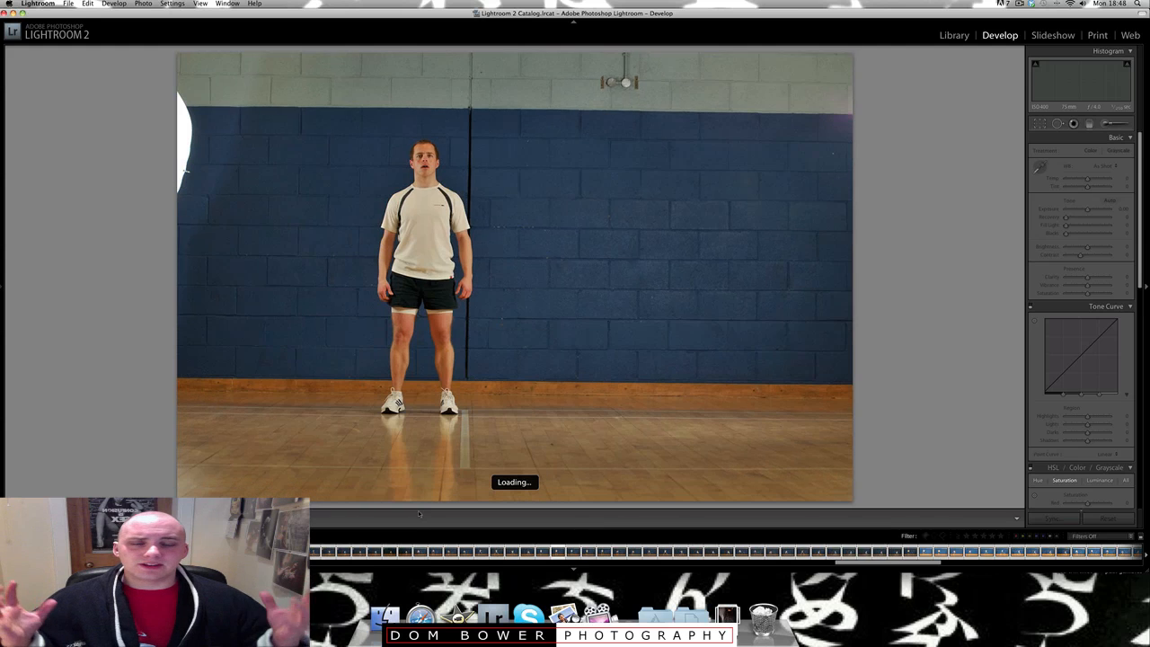
key("Right")
key("Right")
key("Right")
key("Right")
key("Right")
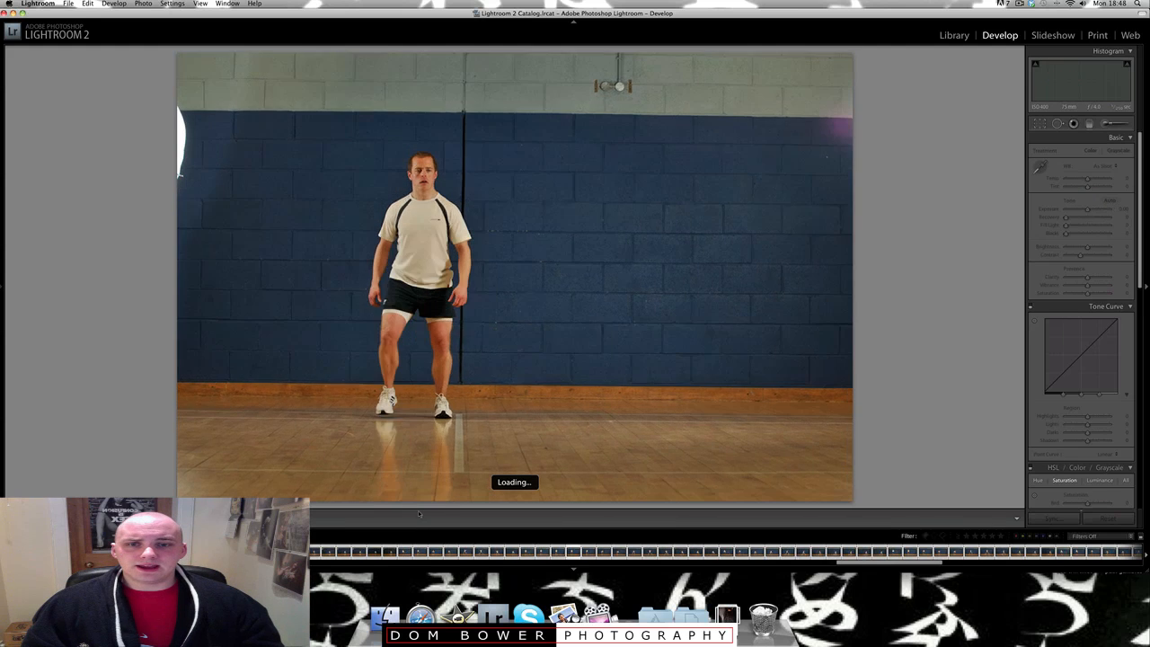
key("Right")
key("Right")
key("Right")
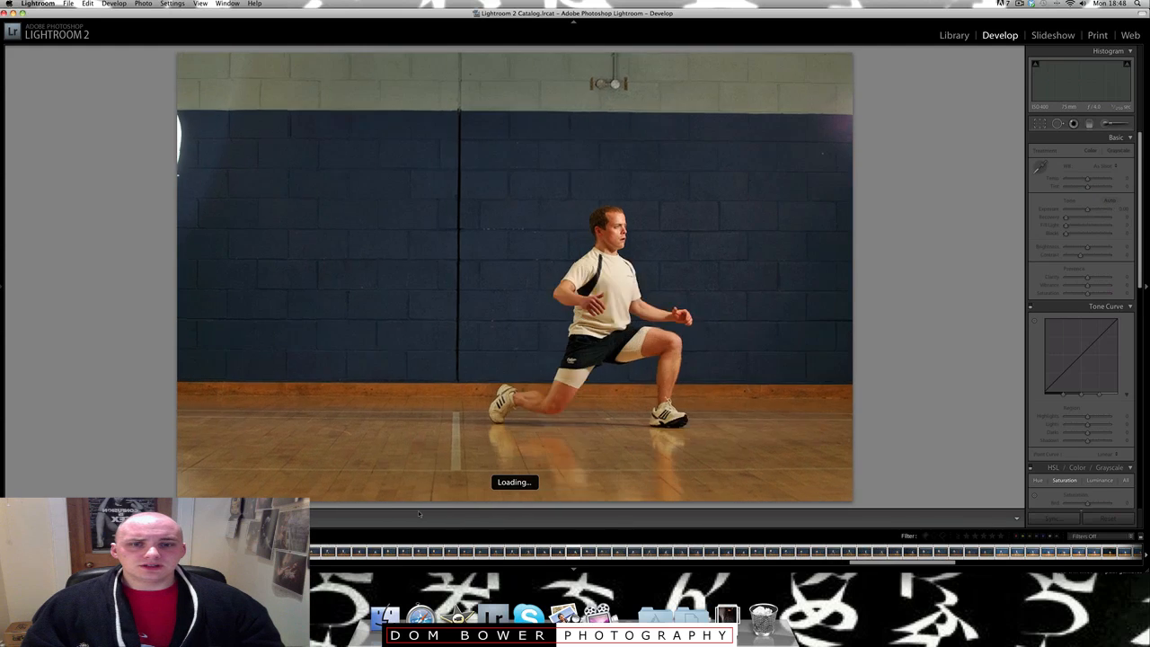
- Examine the remaining photos of the man leaping and kneeling beside the studio umbrella
key("Right")
key("Right")
key("Right")
key("Right")
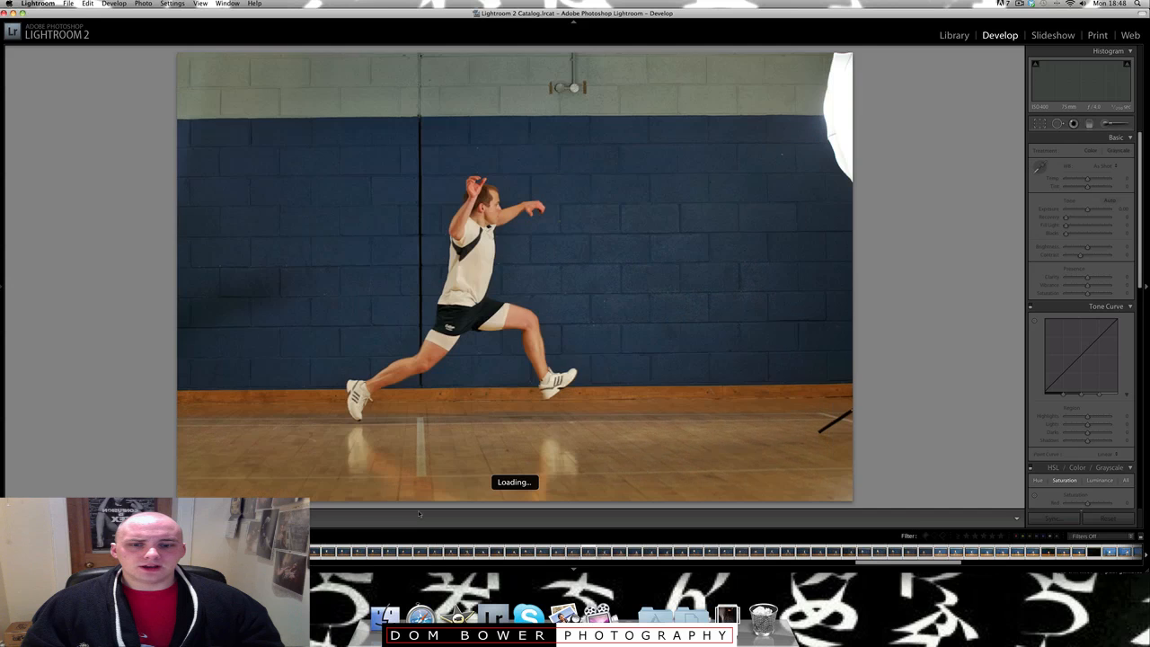
key("Right")
key("Right")
key("Right")
key("Right")
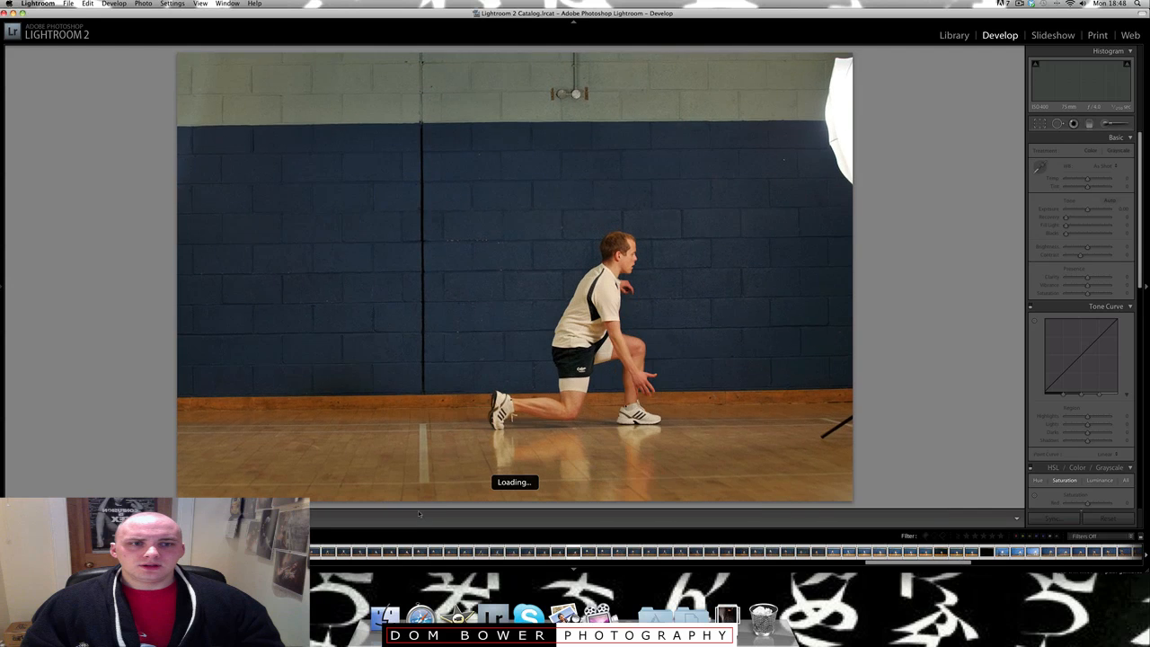
key("Right")
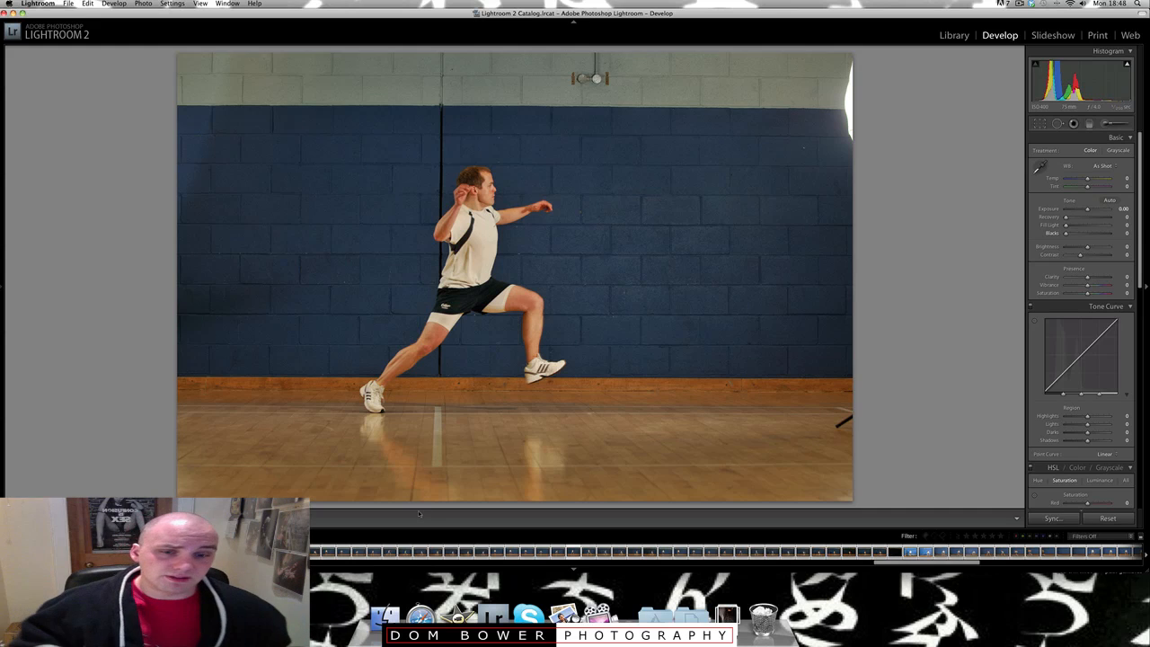
- Filter the filmstrip so that only flagged photos are shown
left_click_drag(964, 566, 782, 564)
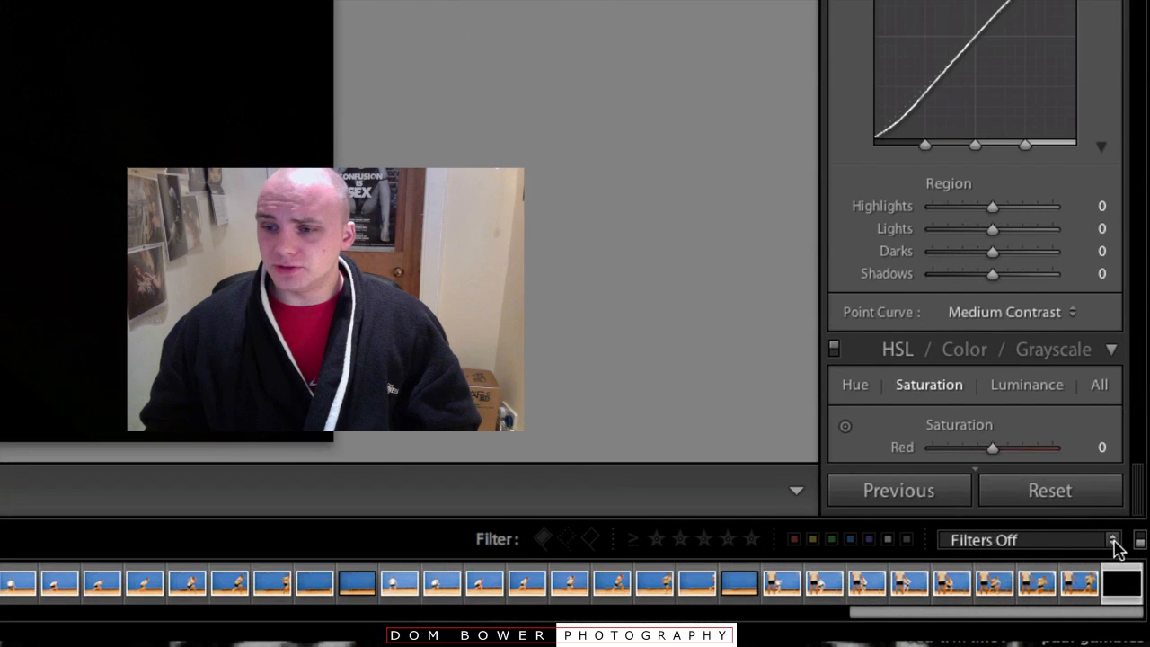
left_click(1117, 548)
left_click(1019, 555)
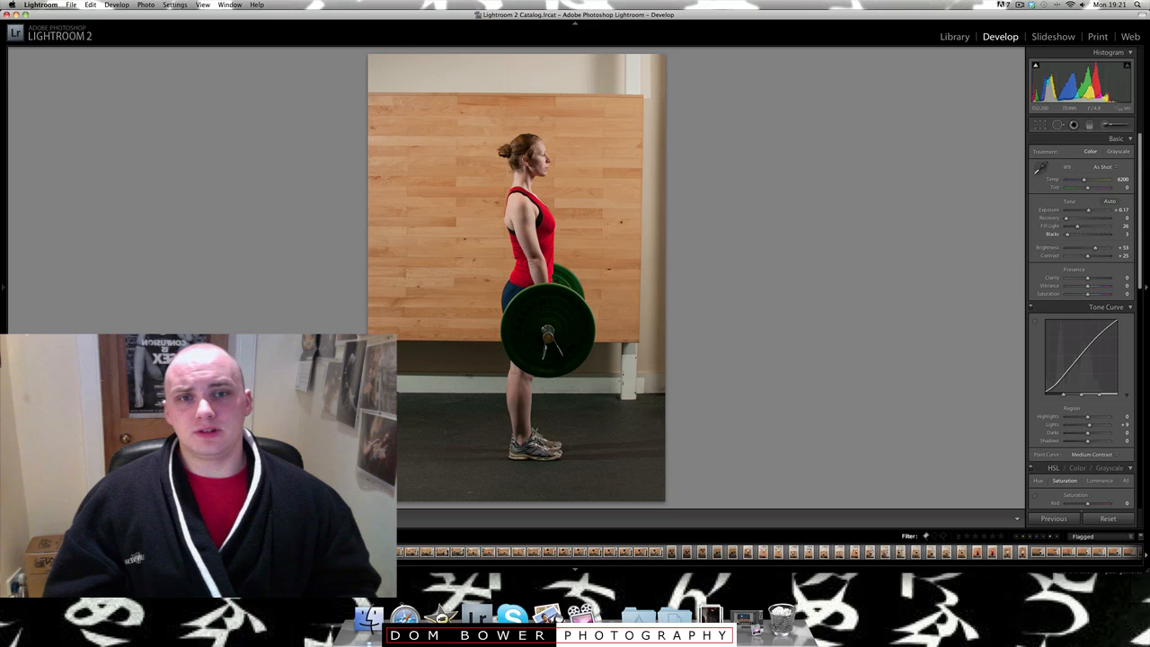
- Rotate the photo of the woman standing with the barbell to an angle of -0.67 and apply the crop
key("r")
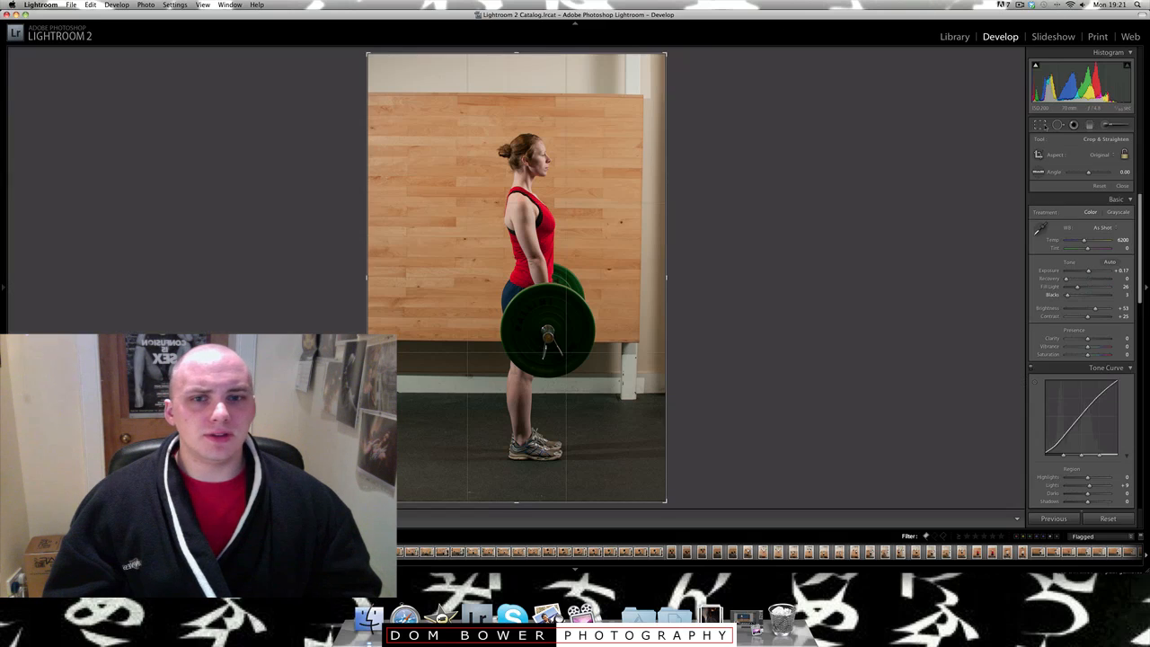
left_click_drag(673, 508, 663, 493)
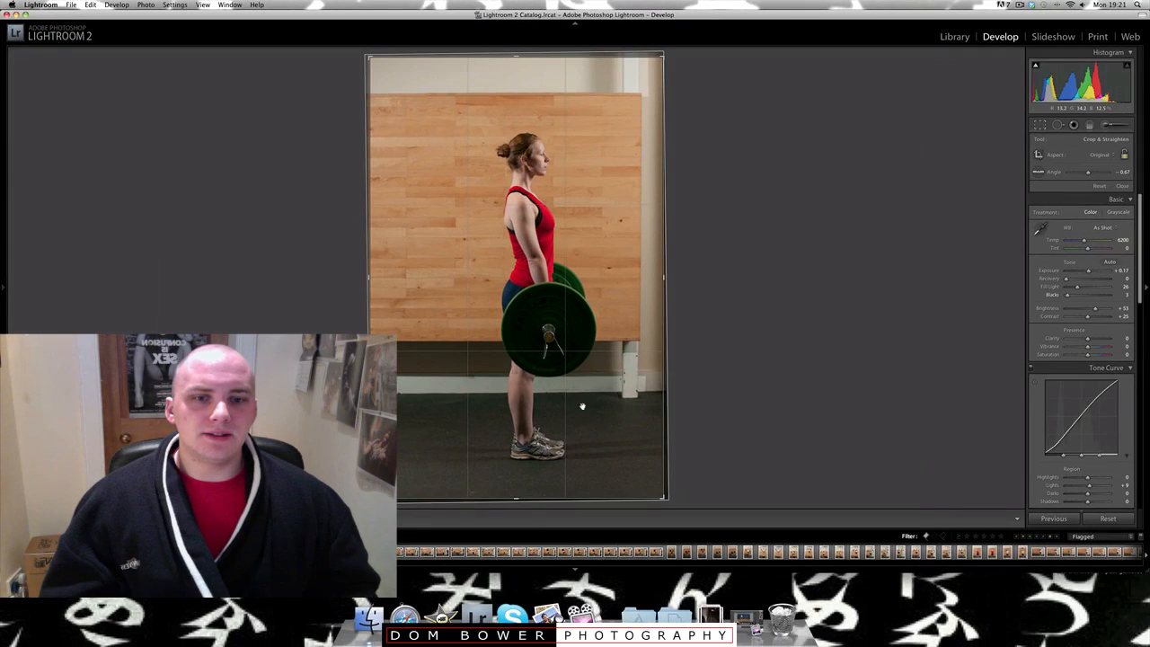
key("Return")
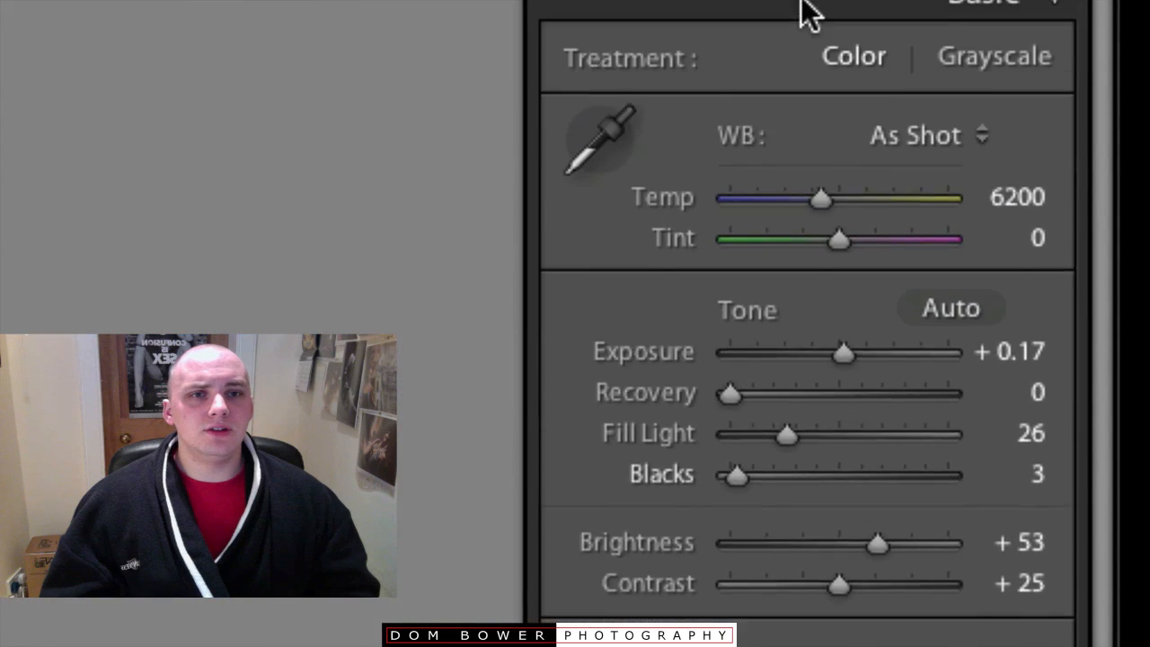
- Straighten the standing barbell photo along the top edge of the wooden board with the Straighten tool and apply it
left_click(606, 214)
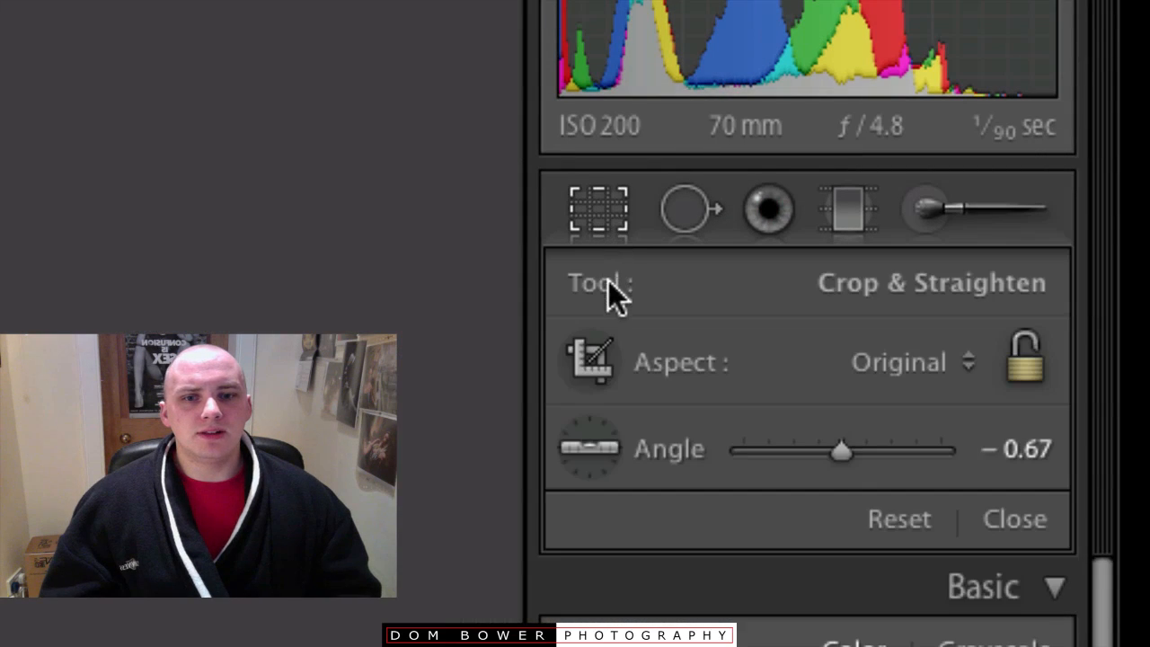
left_click(596, 430)
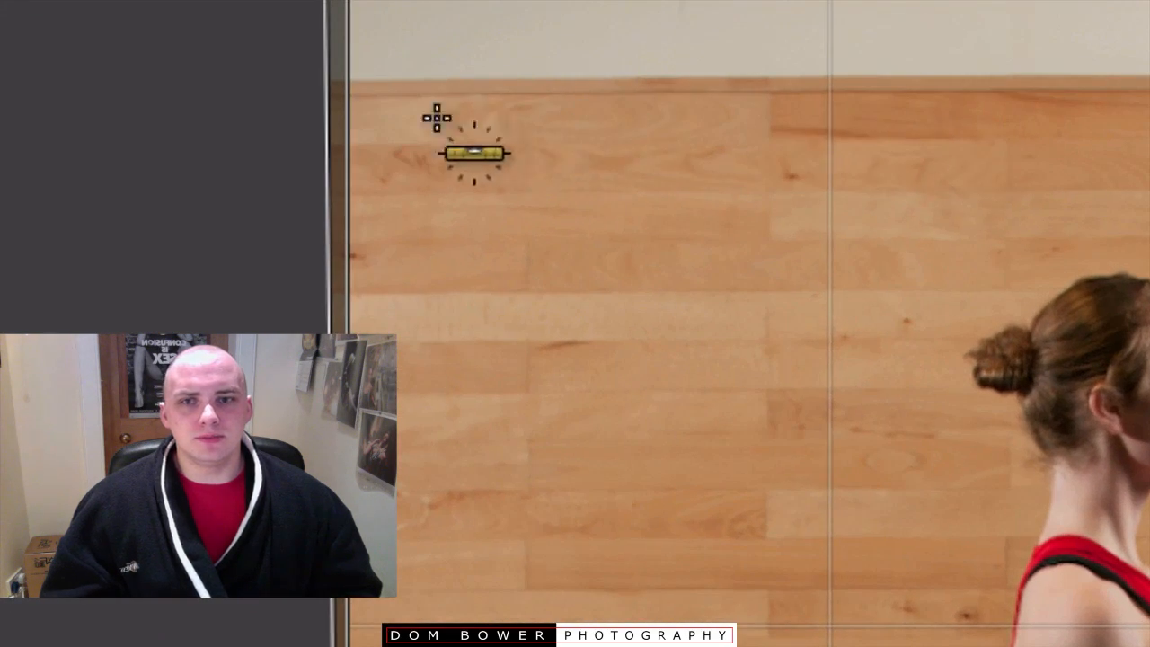
left_click(365, 97)
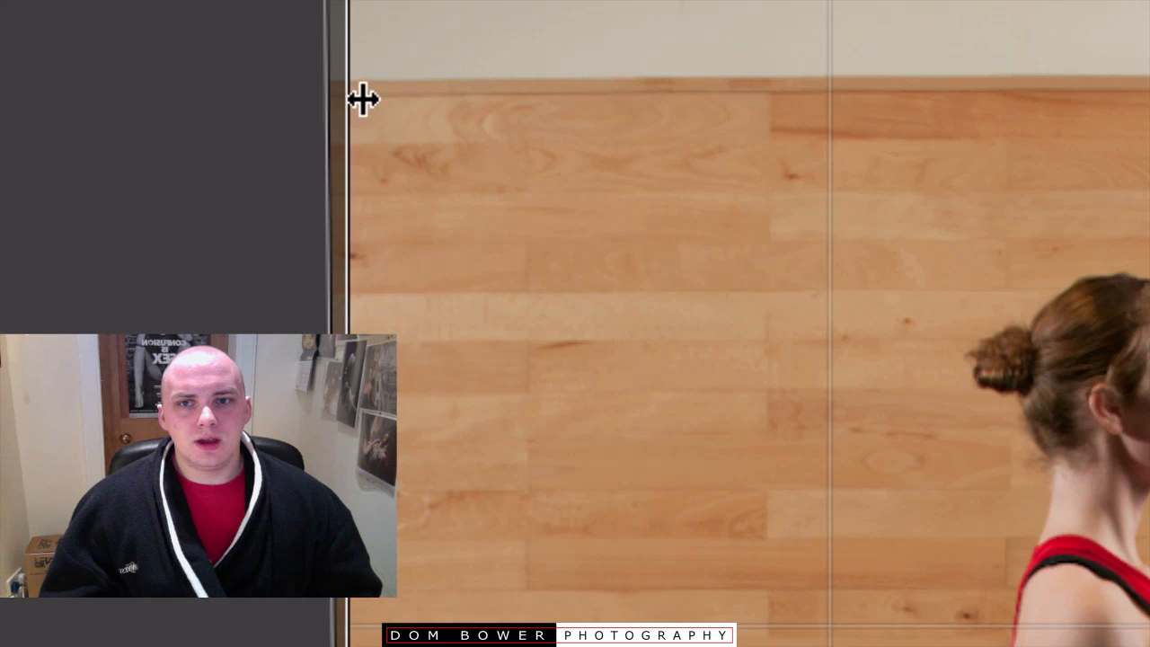
left_click_drag(362, 98, 558, 108)
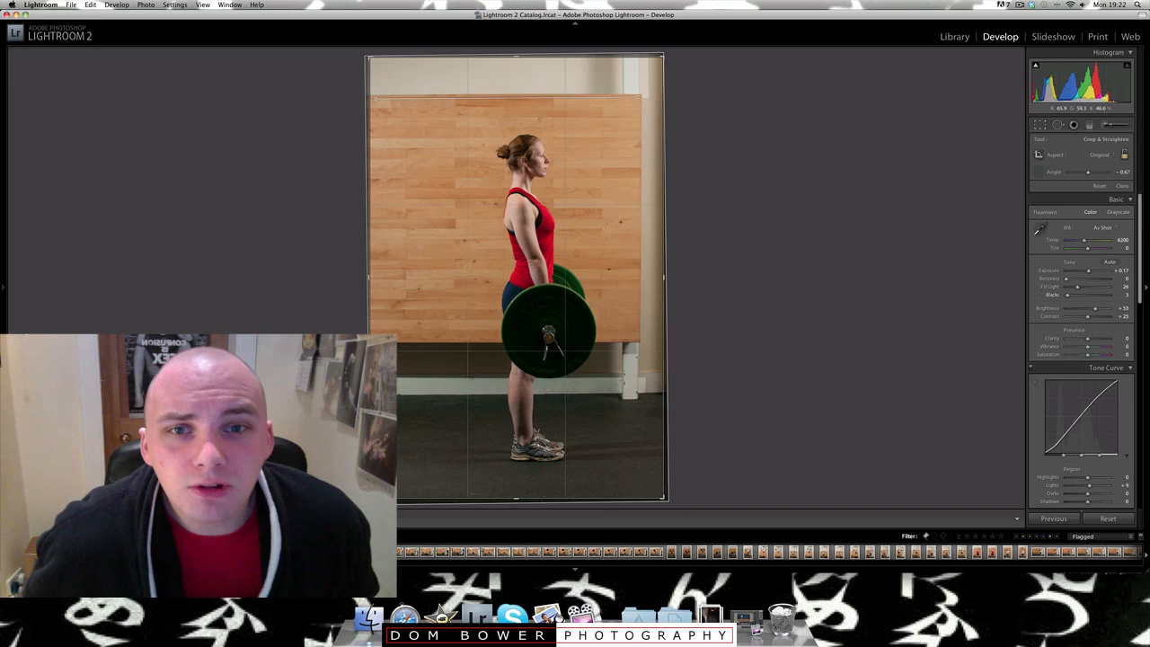
left_click_drag(638, 97, 638, 97)
key("r")
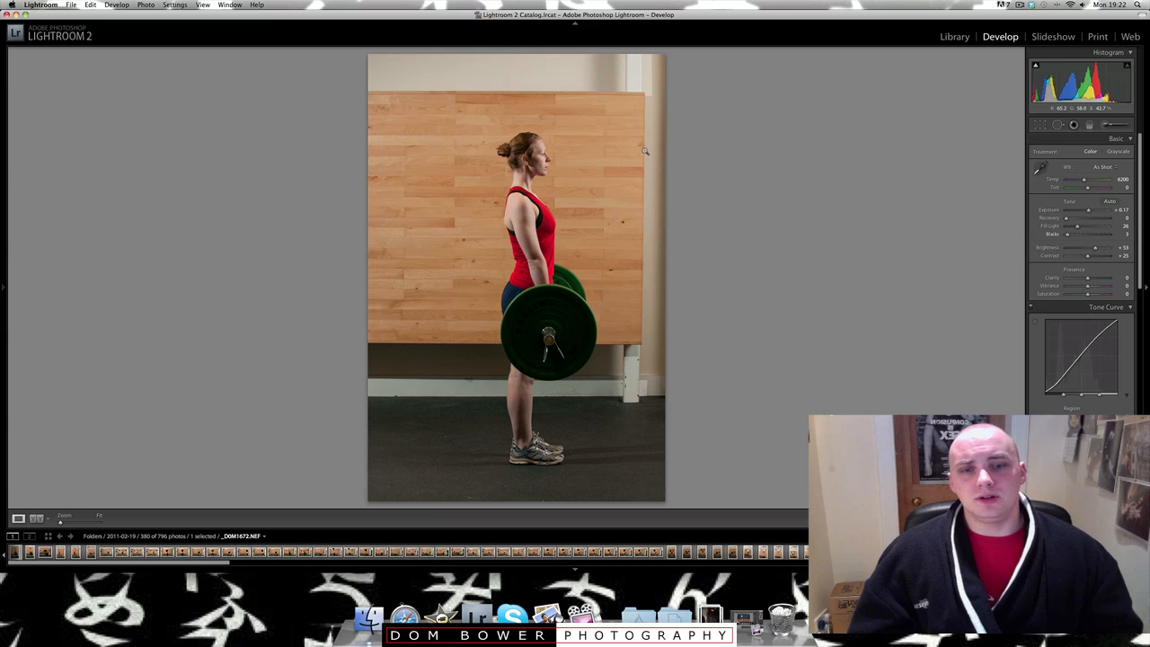
- Select the first six portrait barbell photos and synchronize the settings of _DOM1672.NEF to them
key("Right")
key("Left")
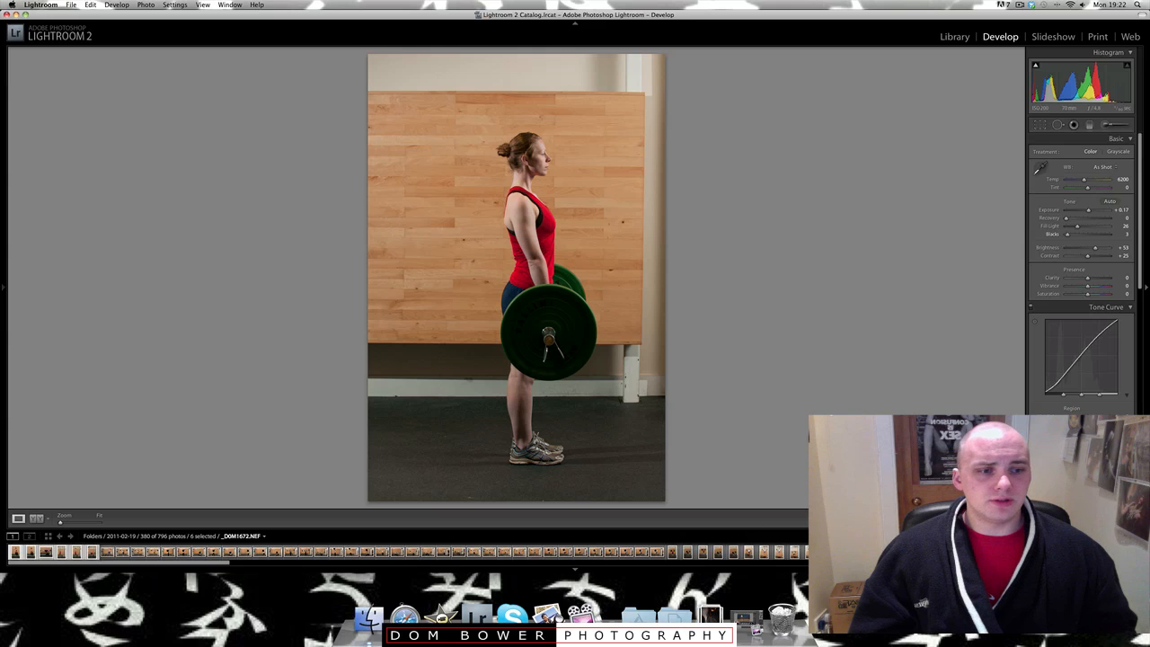
key("super+shift+s")
left_click(686, 302)
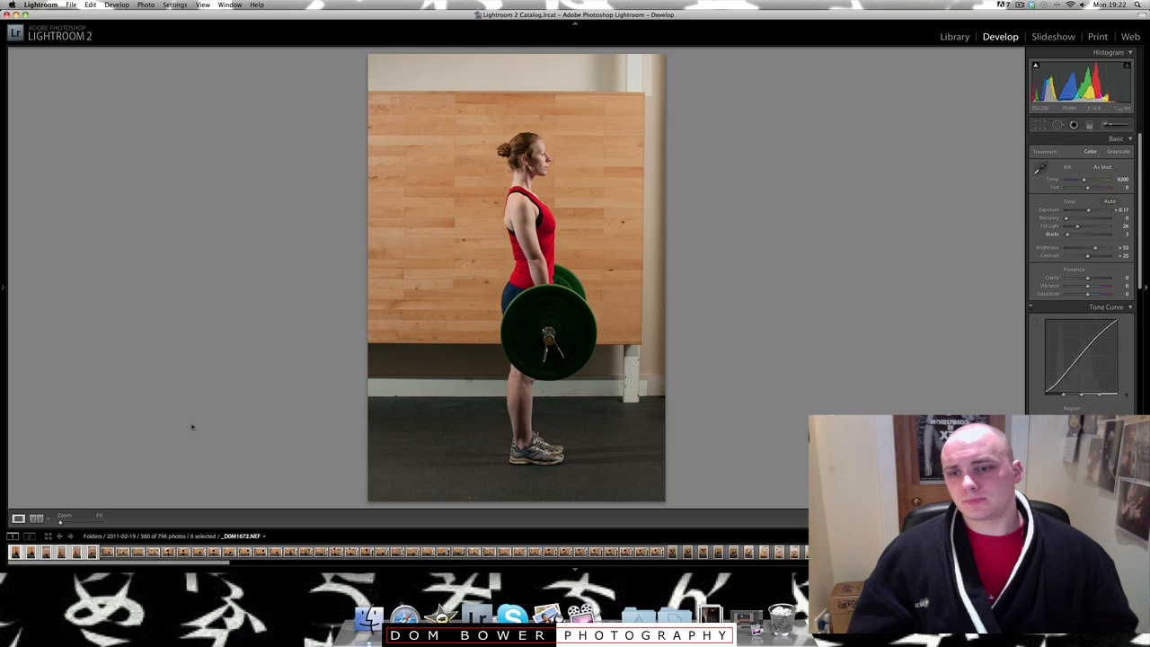
- Check the synchronized settings on _DOM1693.NEF and its neighbour, and return to the second photo of the series
left_click(92, 553)
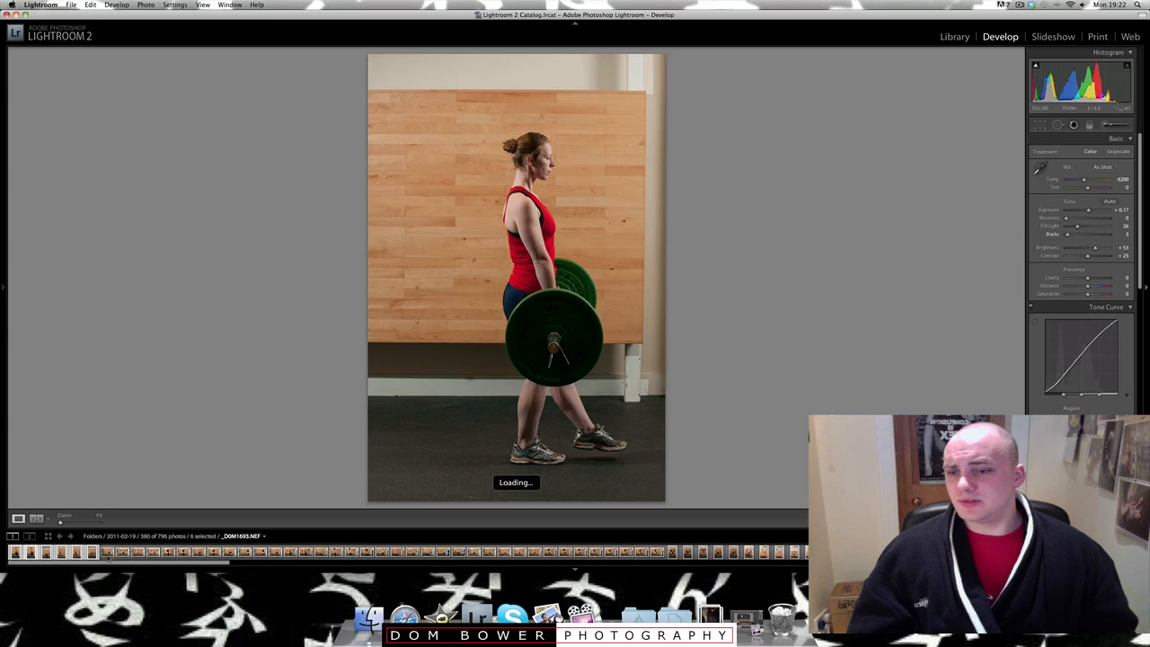
left_click(108, 554)
left_click(30, 554)
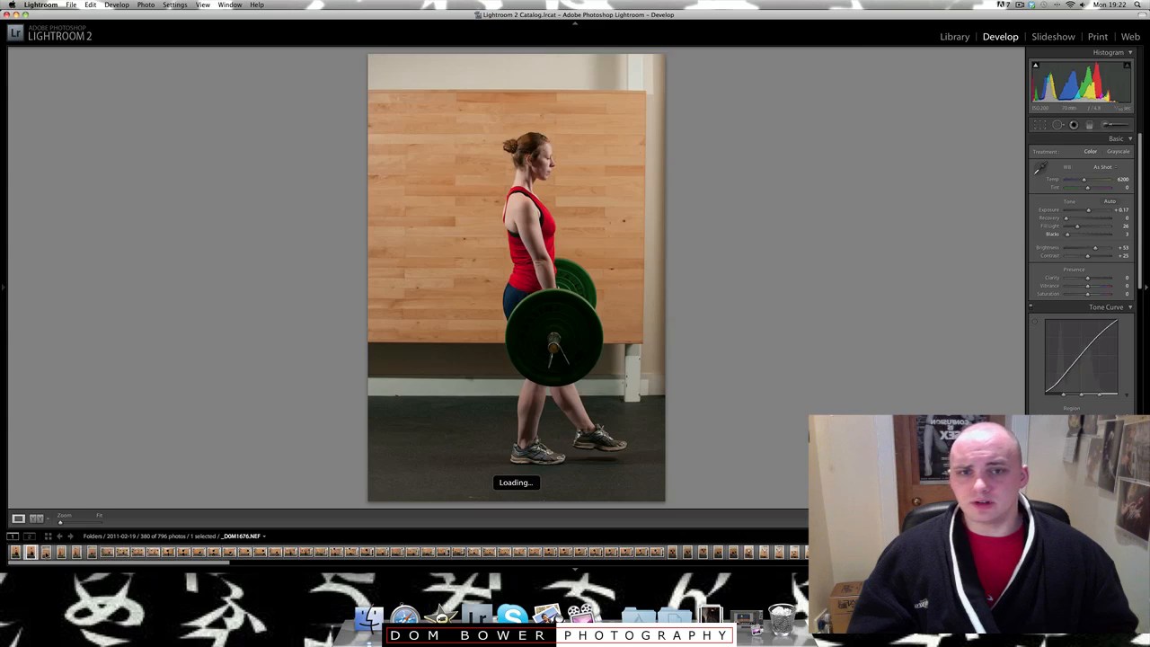
- Straighten the photo of the woman's one-legged barbell lift along the wooden board's top edge, to an angle of 1.57
key("Right")
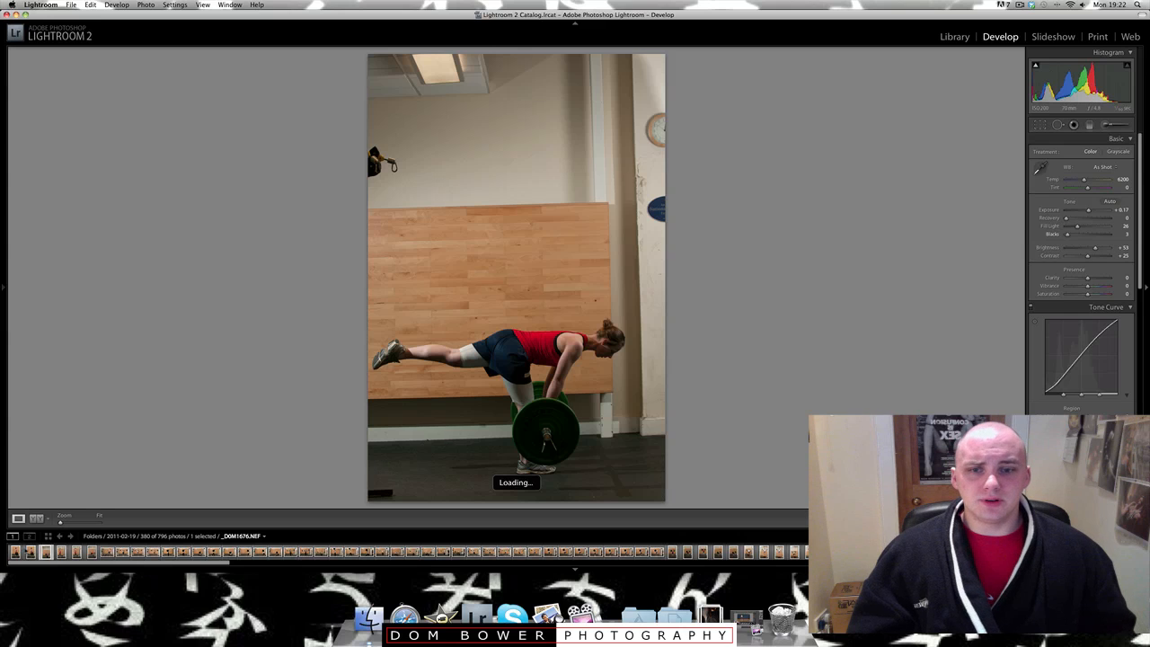
key("r")
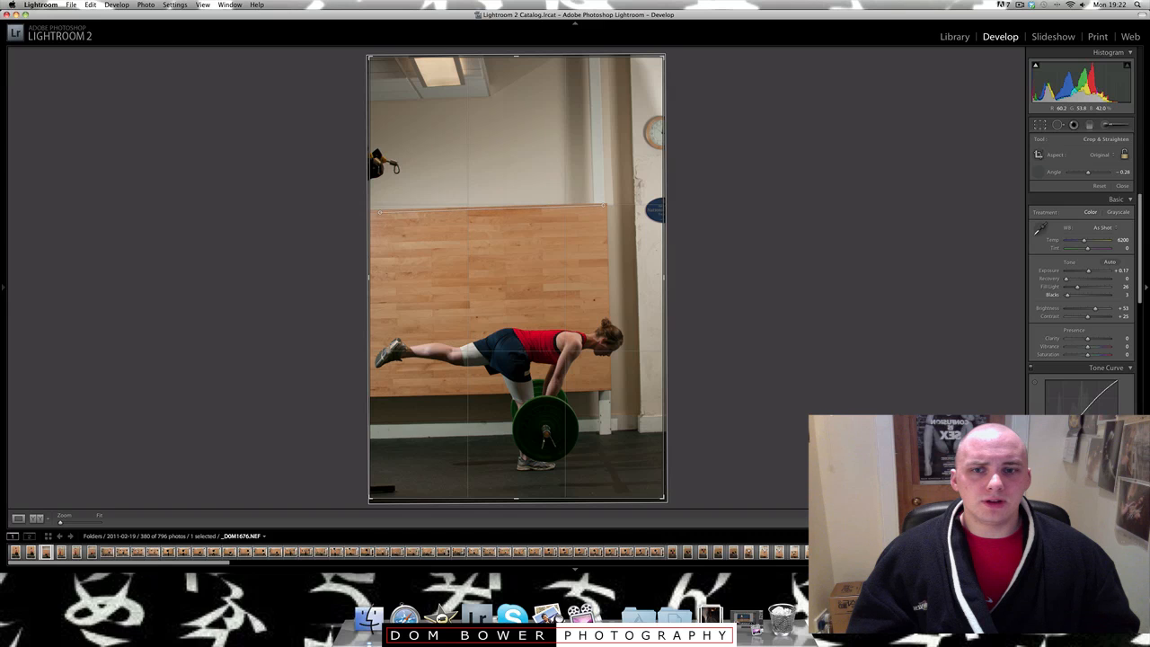
left_click_drag(607, 205, 603, 206)
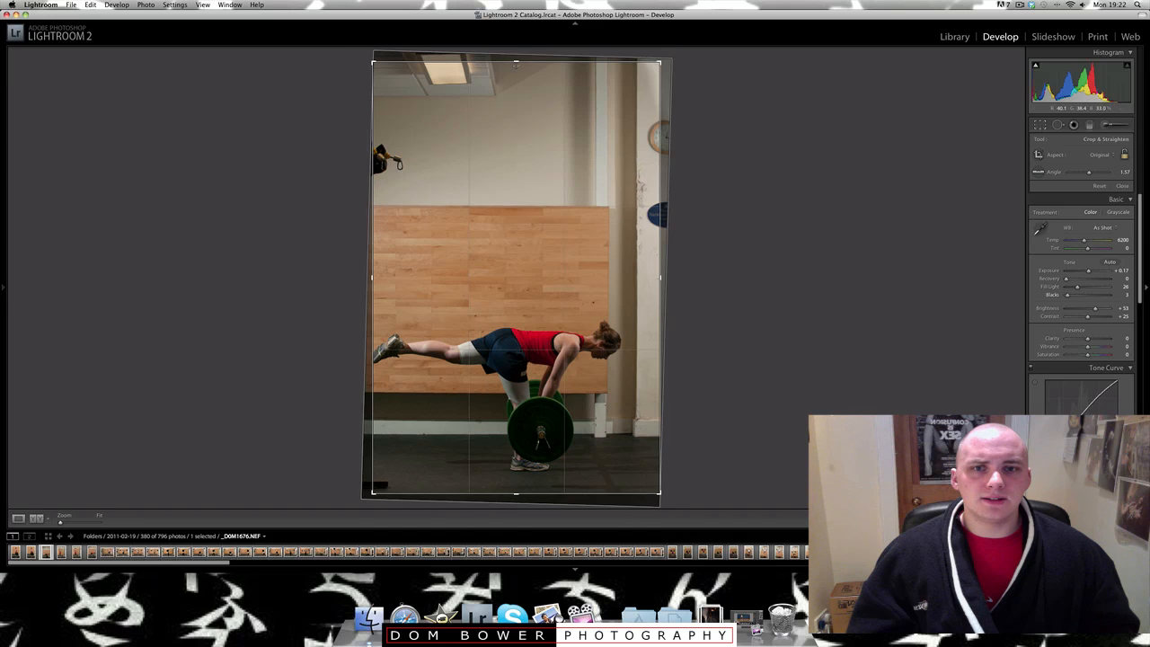
- Crop the one-legged lift photo closely around the woman and barbell, removing the ceiling and wall above the board, and apply it
left_click_drag(516, 60, 516, 160)
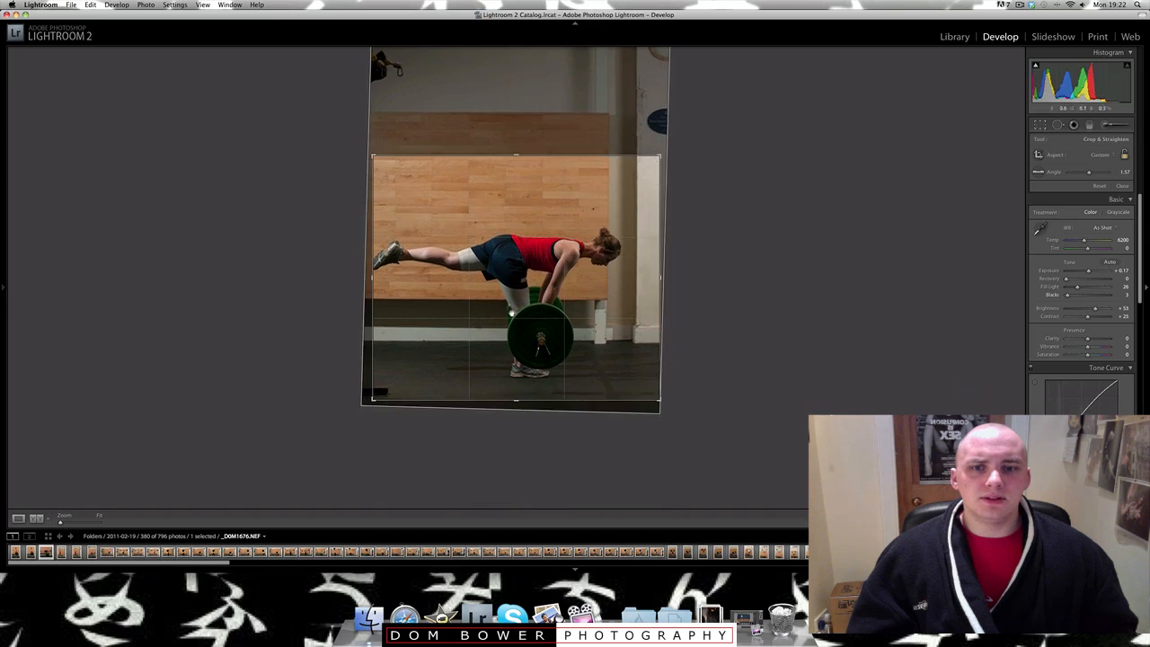
left_click_drag(517, 403, 518, 395)
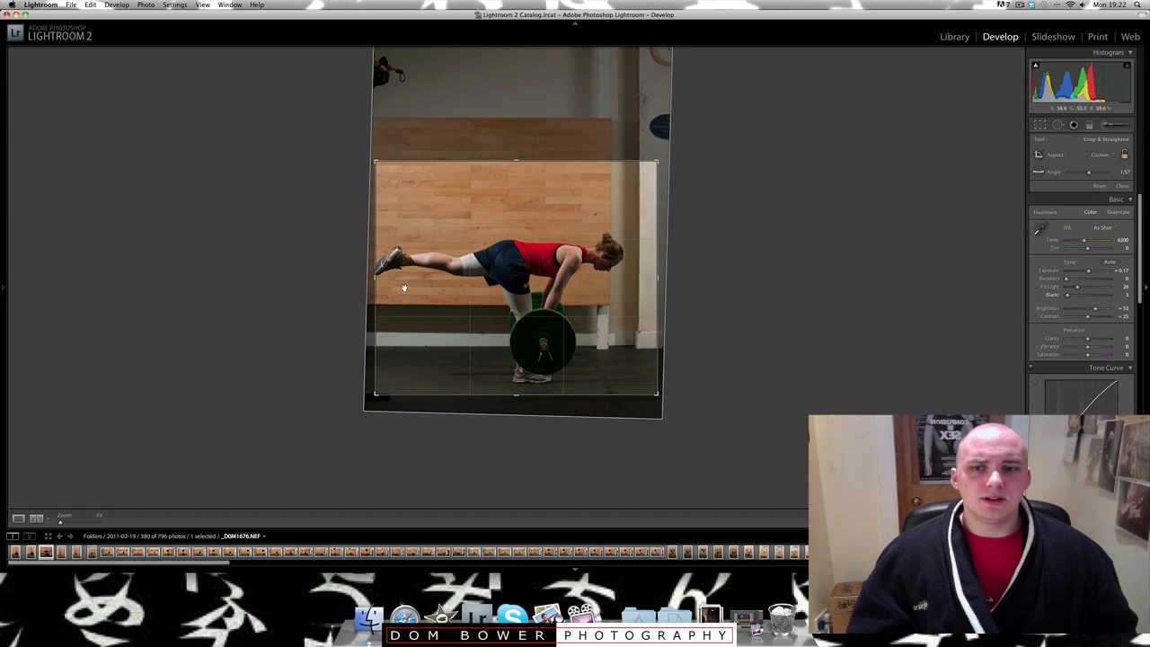
left_click_drag(375, 287, 370, 285)
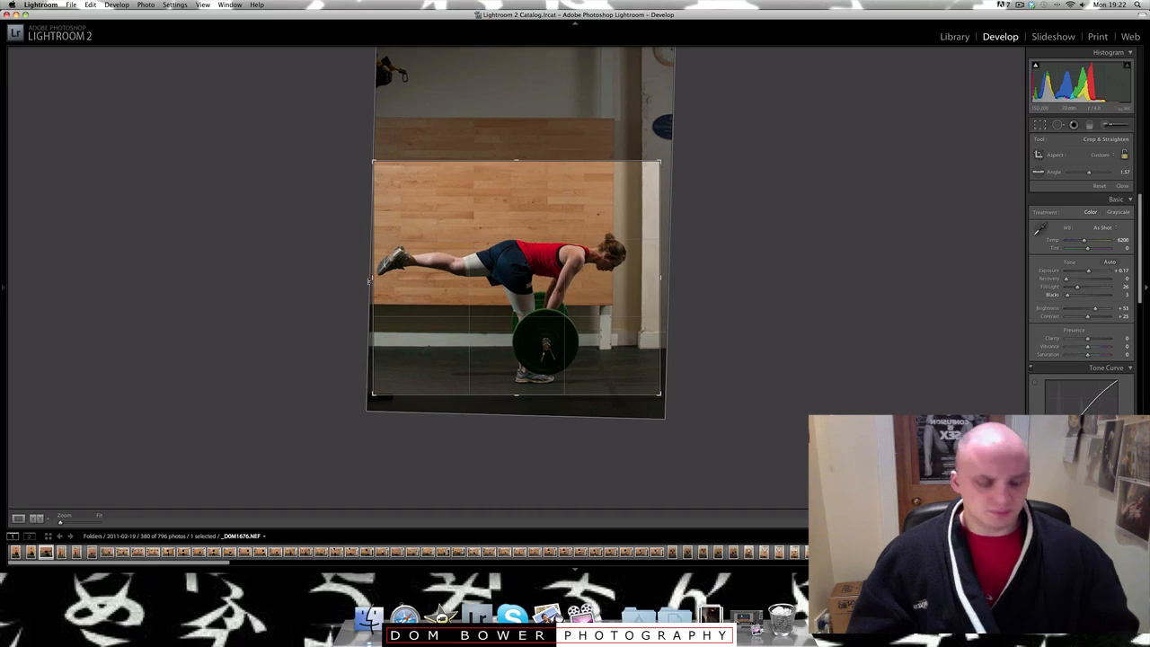
key("Return")
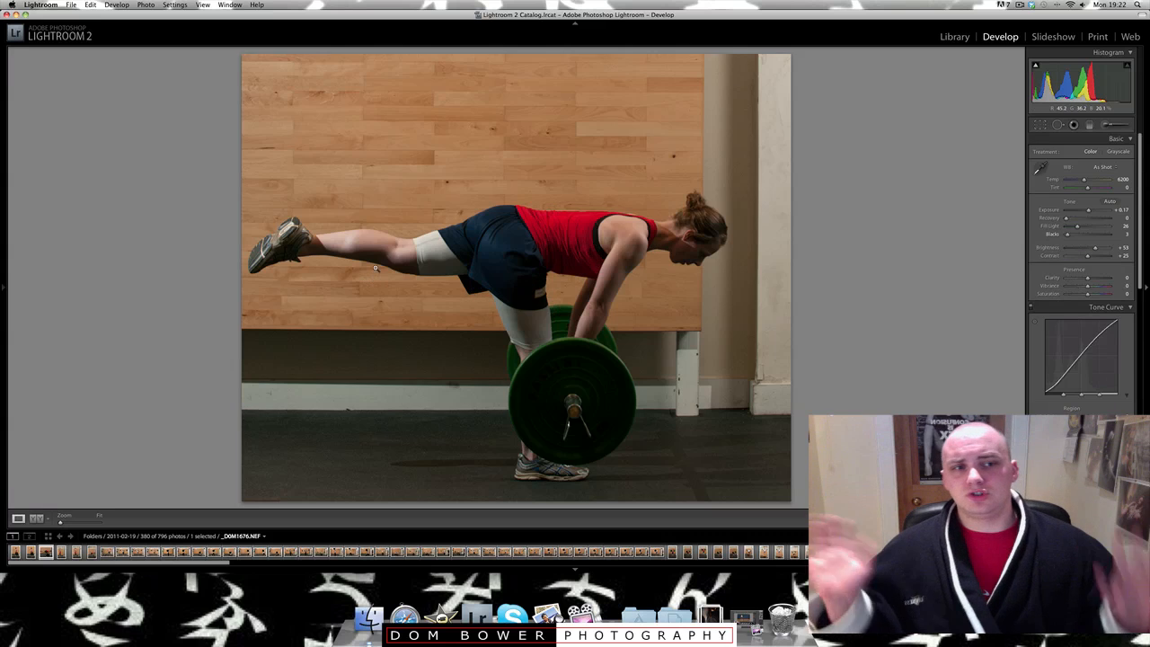
- Brighten the dark barbell plates in the cropped photo with Brightness at +69 and Fill Light at 32, checking them at 1:1
left_click(564, 415)
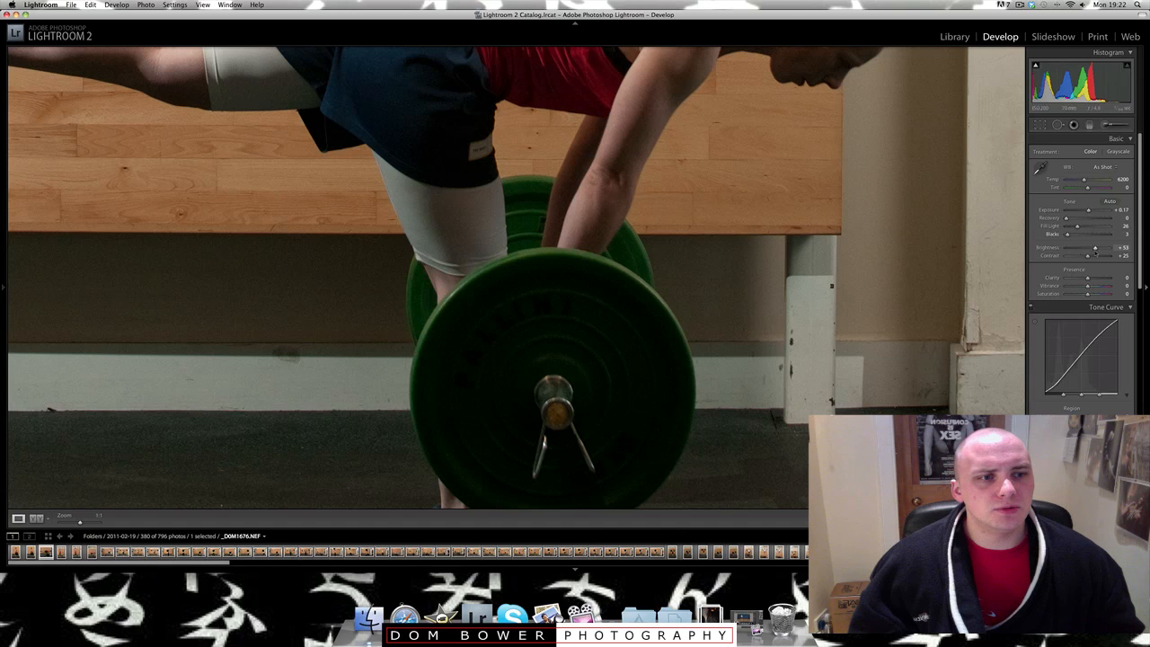
left_click_drag(1096, 249, 1094, 247)
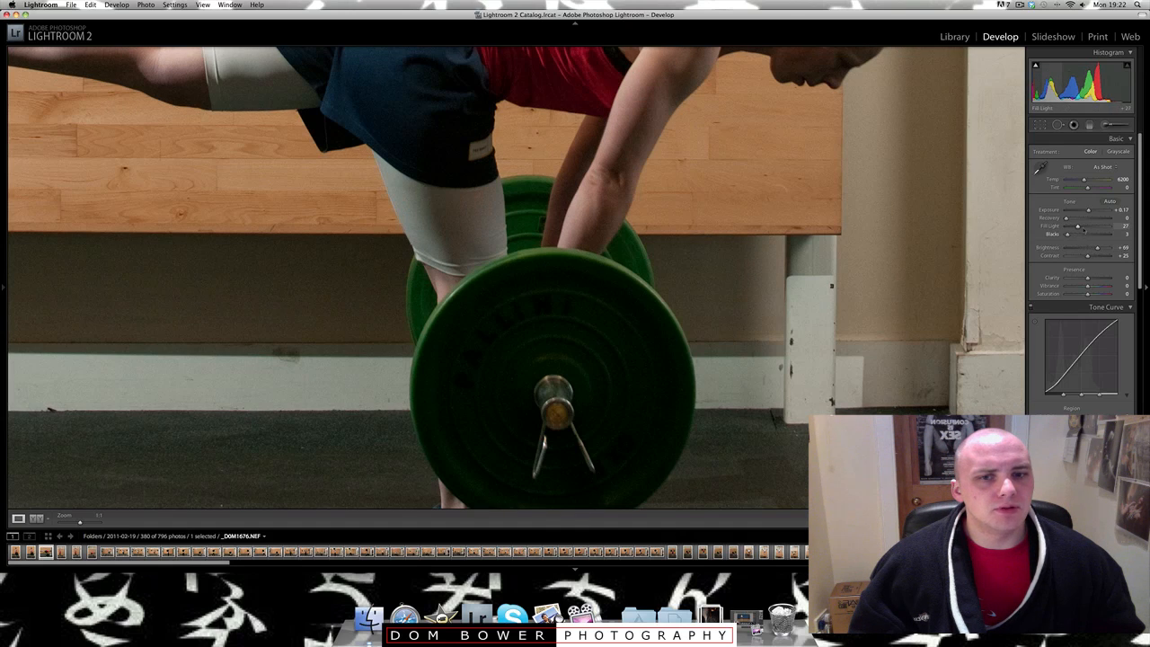
left_click_drag(1083, 230, 1087, 230)
left_click(1111, 228)
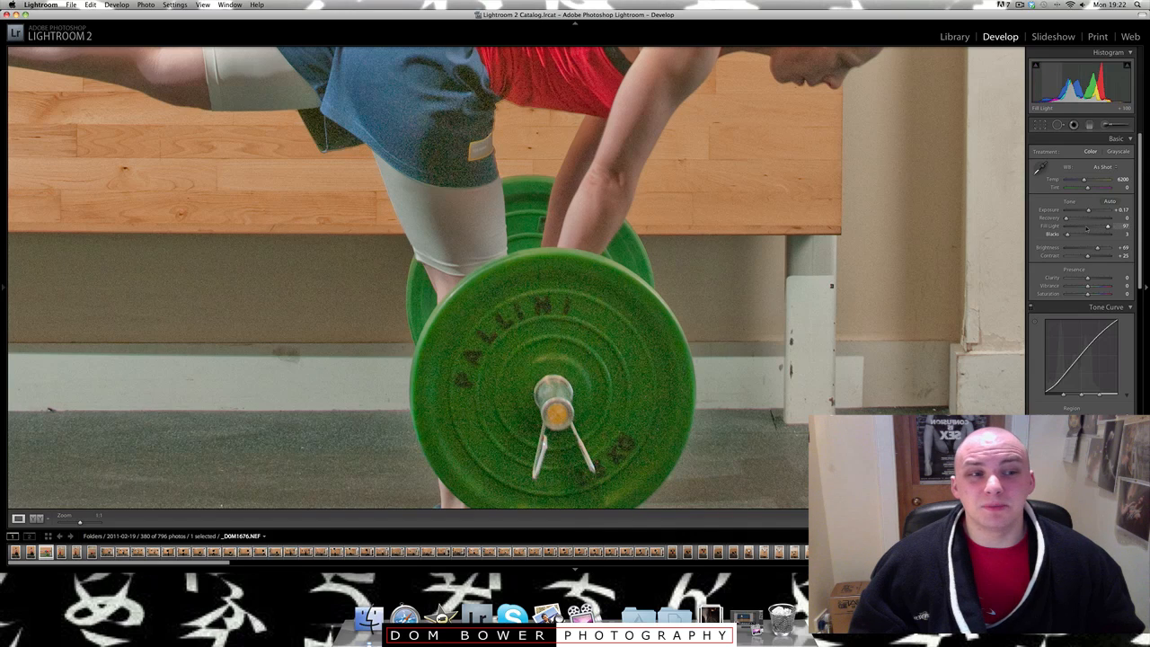
left_click(1082, 227)
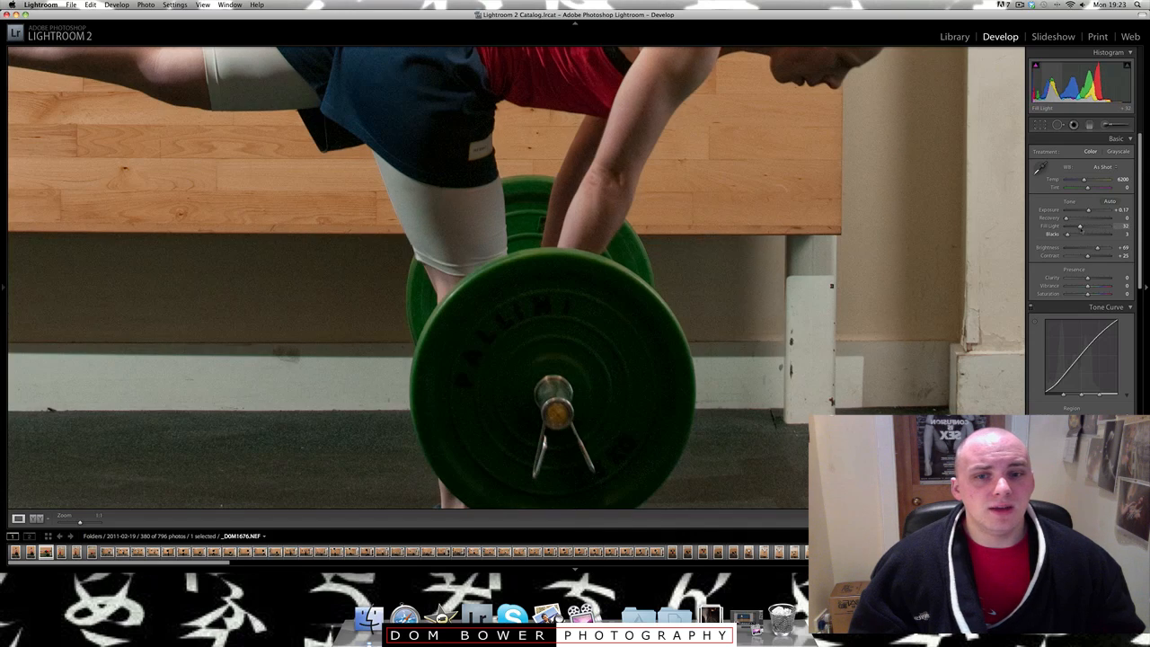
left_click(839, 243)
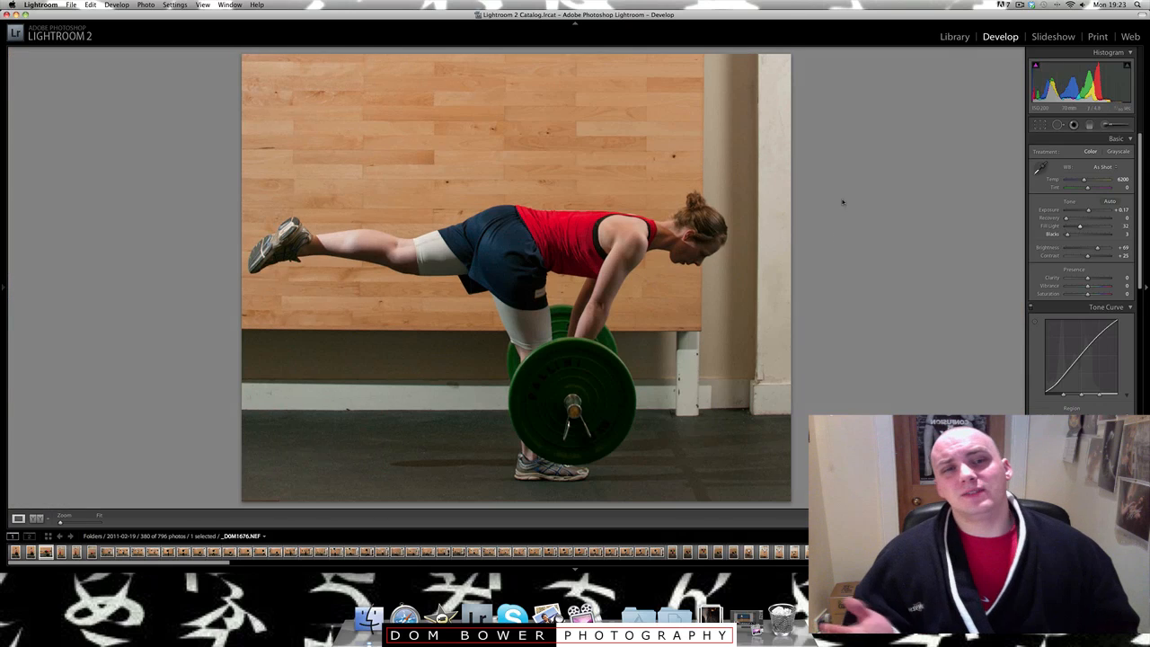
- Trim more of the board above the woman in the one-legged lift crop, then preview the photo in grayscale and return it to color
key("r")
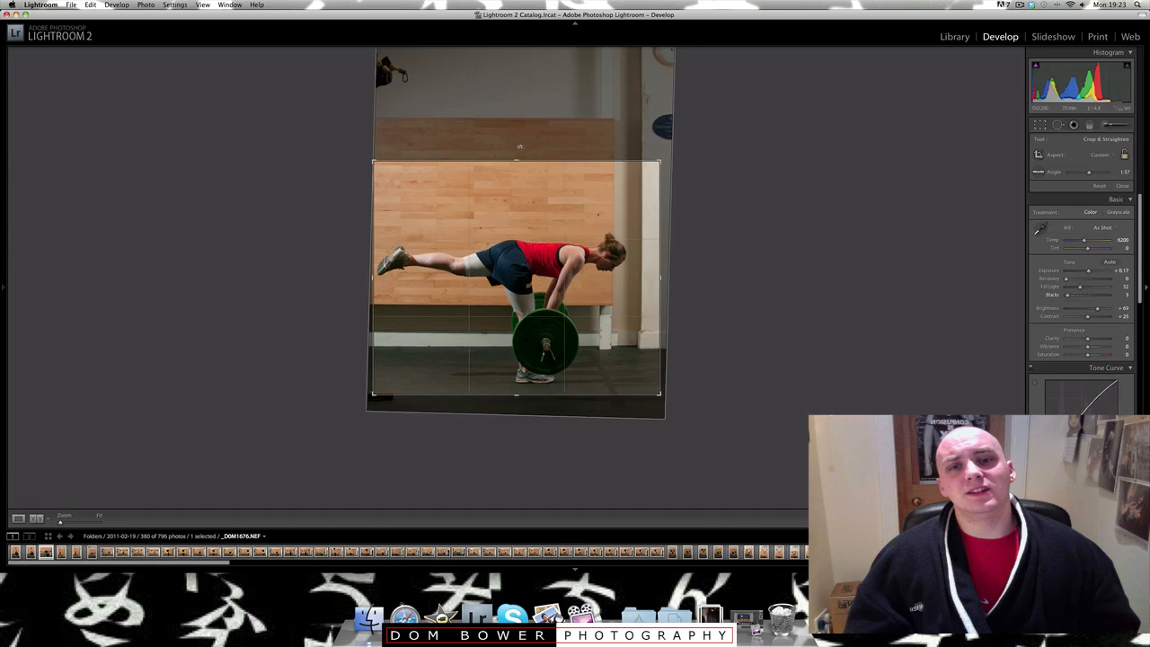
left_click_drag(520, 161, 519, 167)
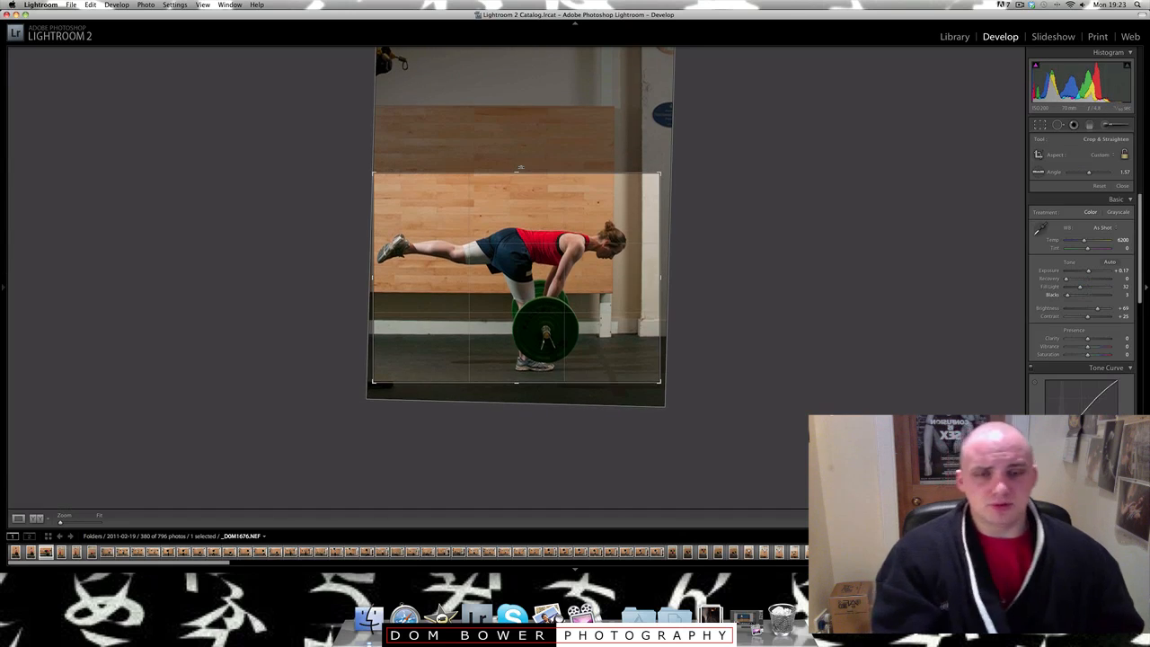
key("Return")
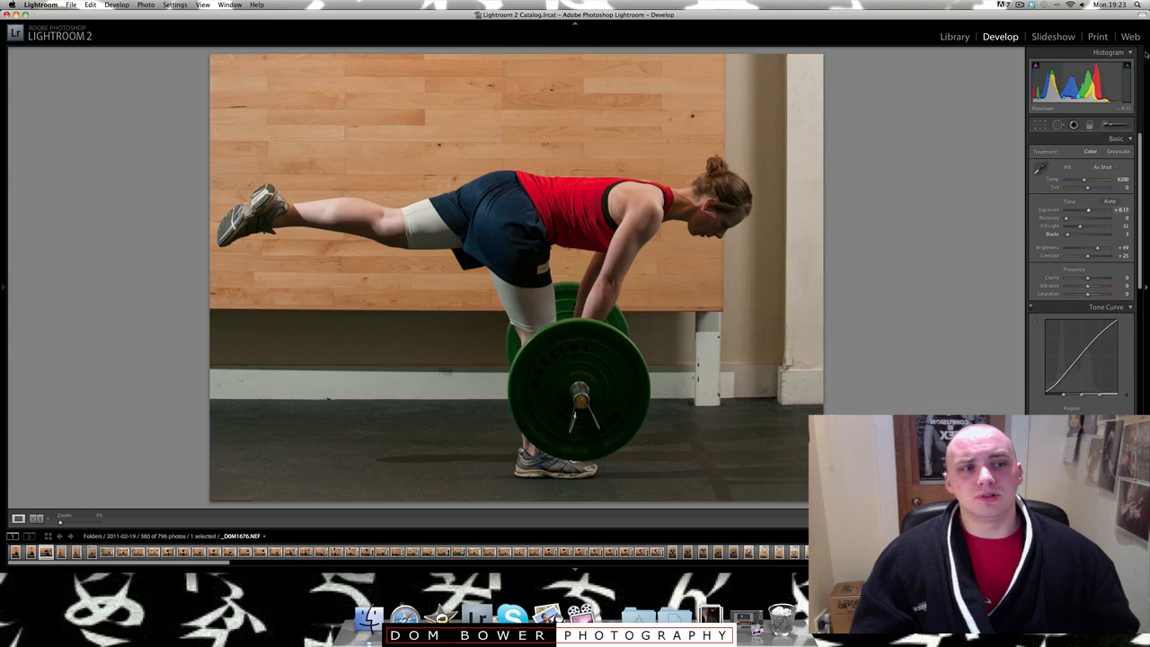
left_click(1118, 151)
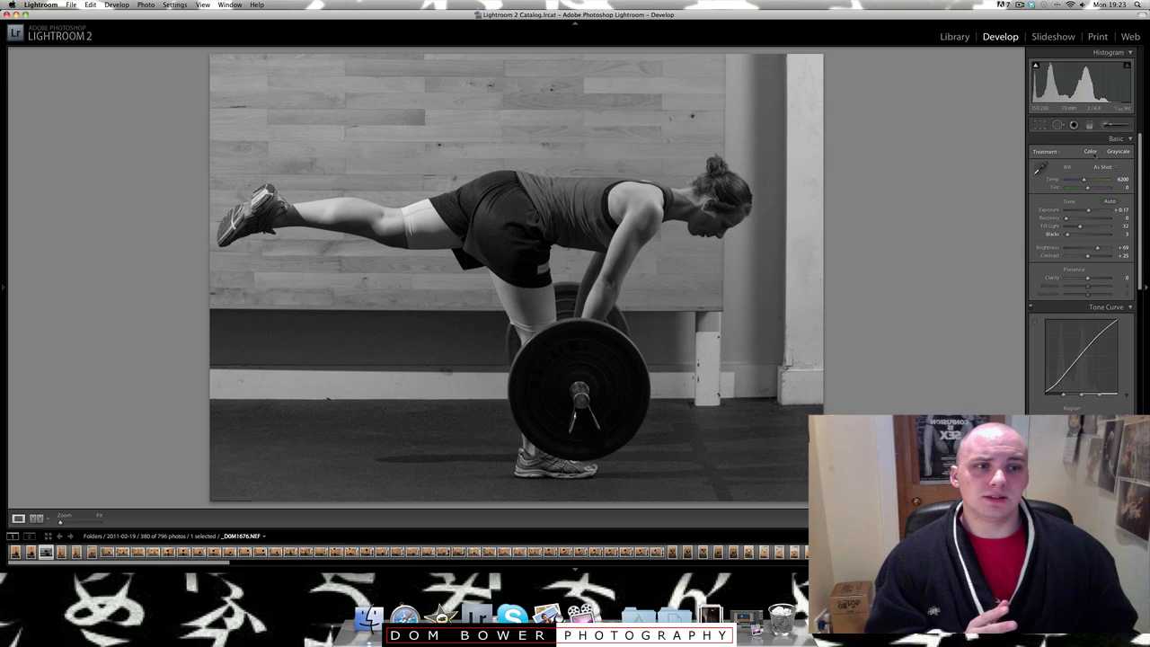
left_click(1090, 152)
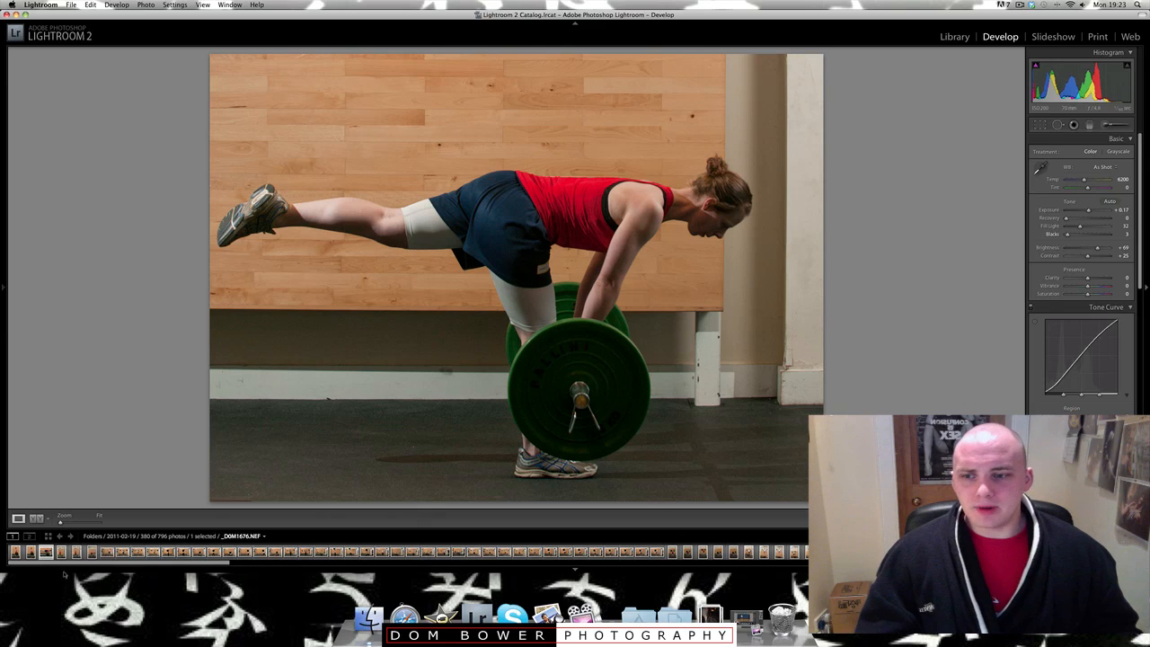
- Crop _DOM1678.NEF, the woman standing with the plate overhead, closely around her, removing the clock, blue plaque and excess floor
key("Right")
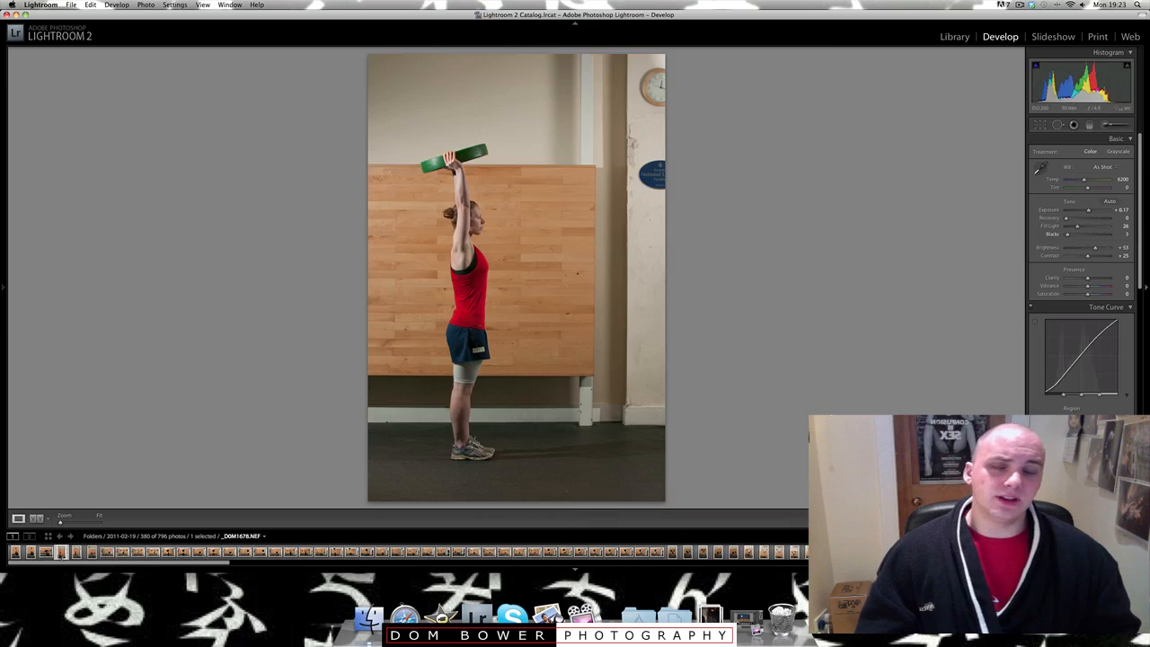
key("Right")
key("Left")
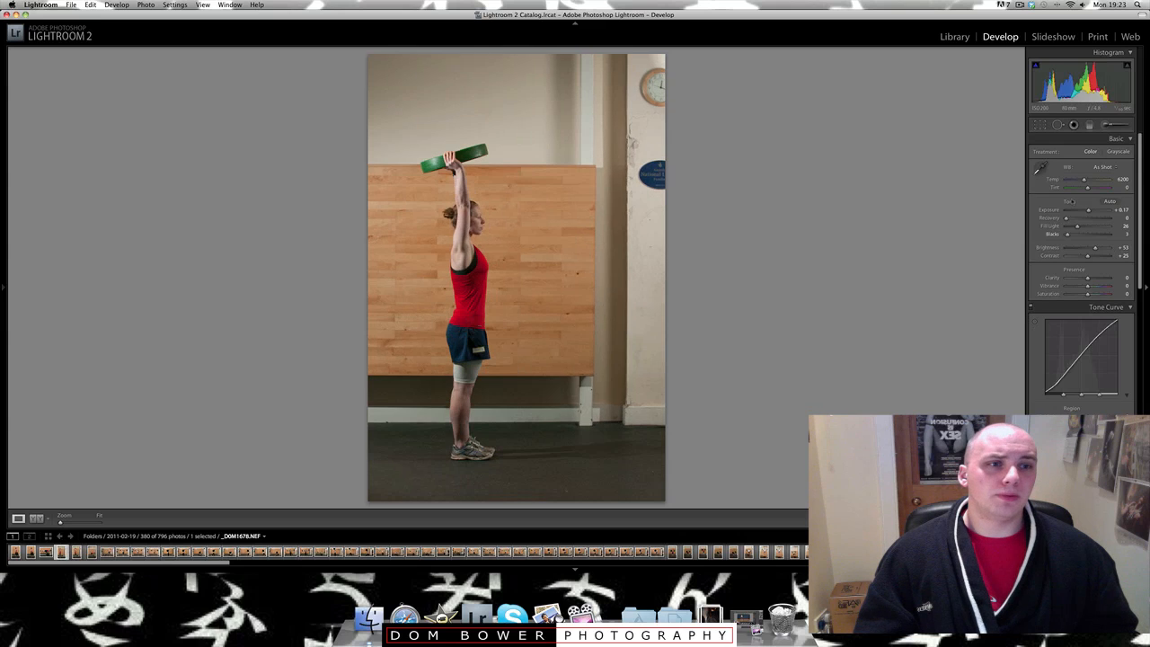
left_click(1039, 124)
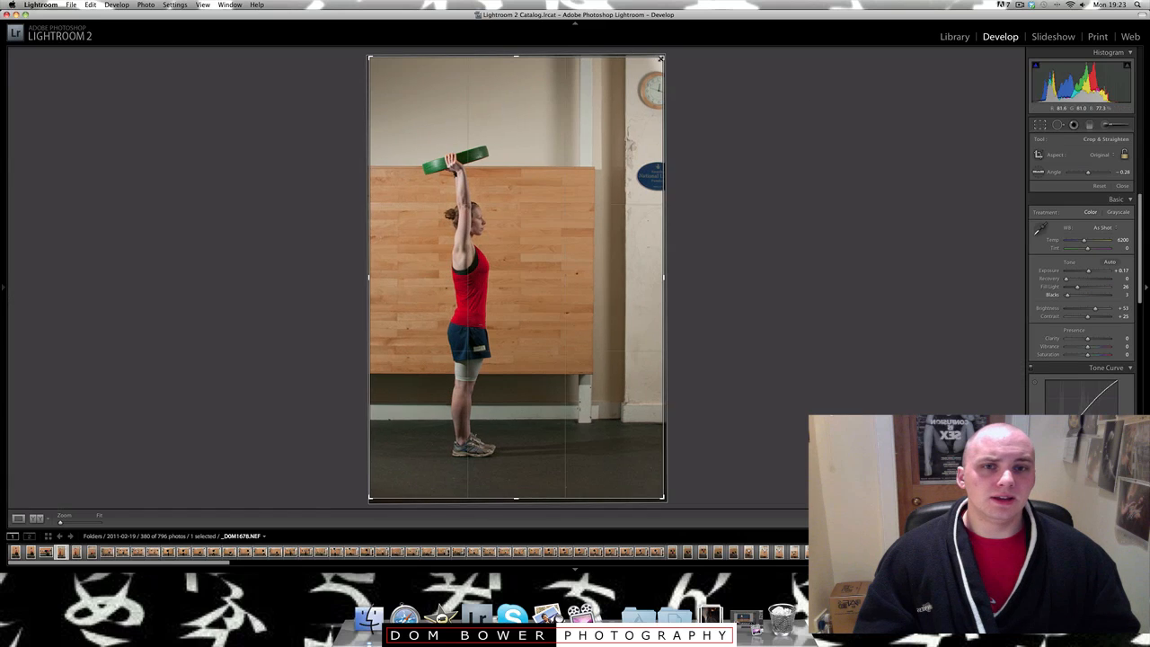
left_click_drag(662, 57, 651, 93)
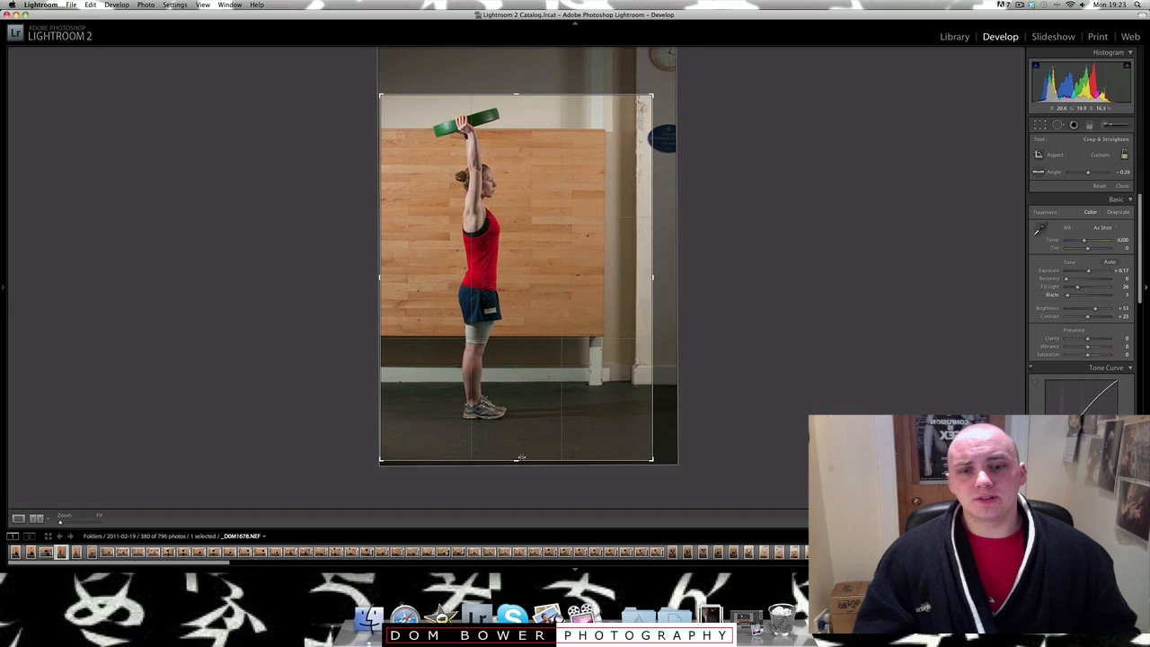
left_click_drag(522, 462, 521, 433)
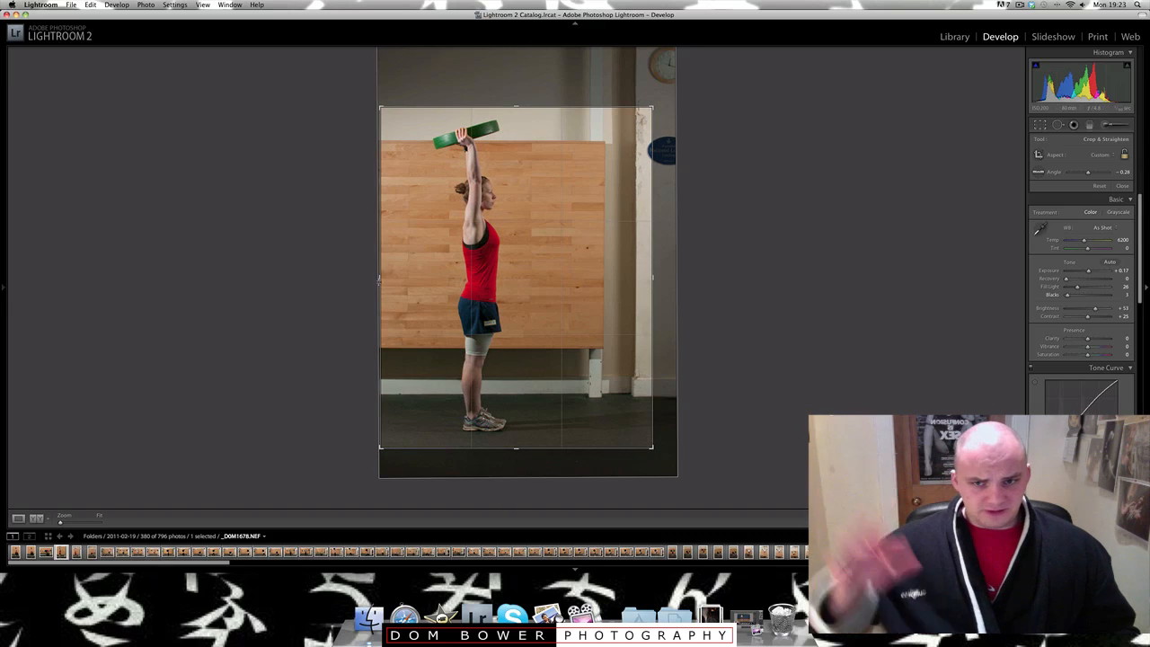
left_click_drag(379, 280, 387, 279)
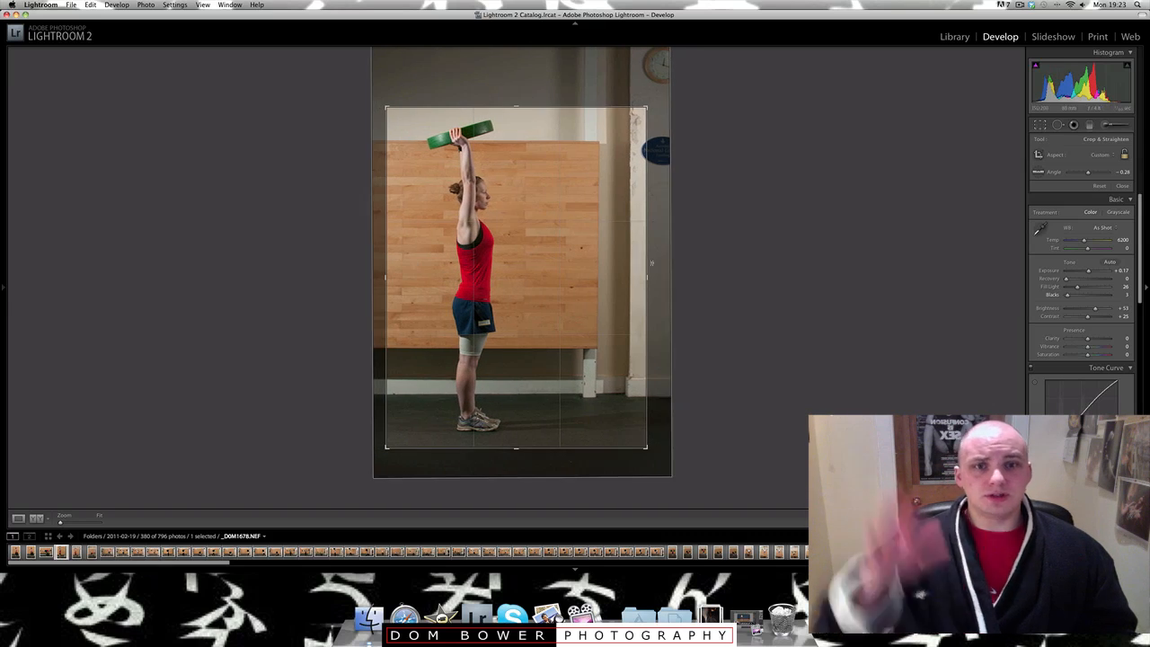
left_click_drag(636, 270, 609, 280)
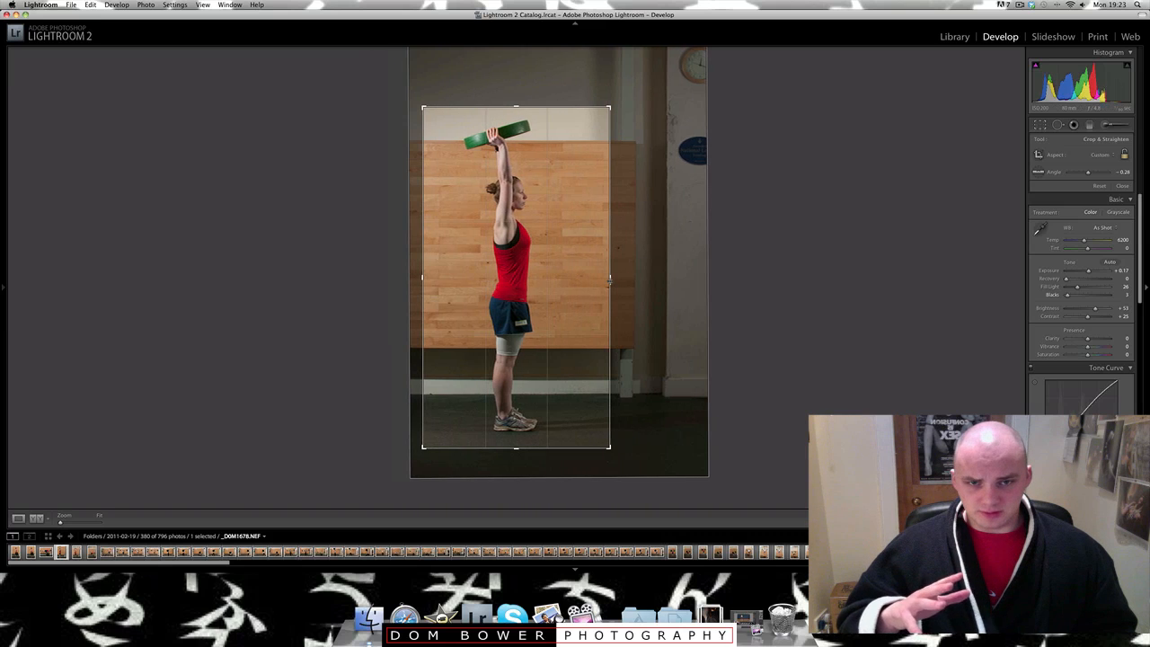
key("Return")
- Crop _DOM1679.NEF, the overhead plate photo with one leg forward, to a narrow upright frame around the woman, and apply it
key("Right")
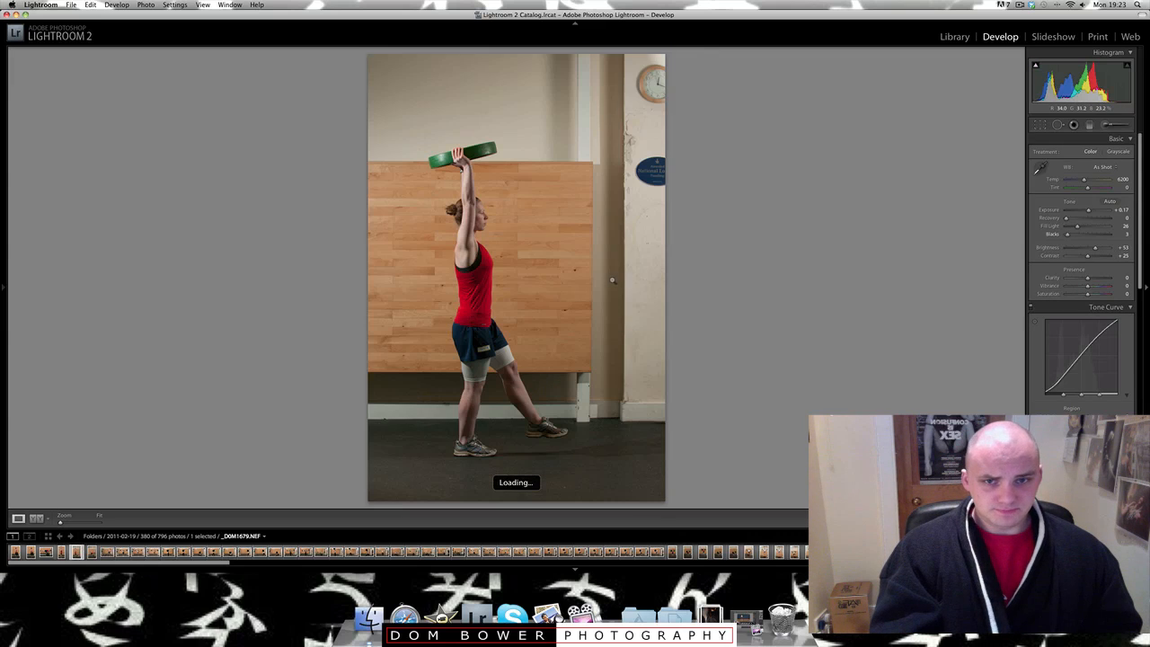
key("r")
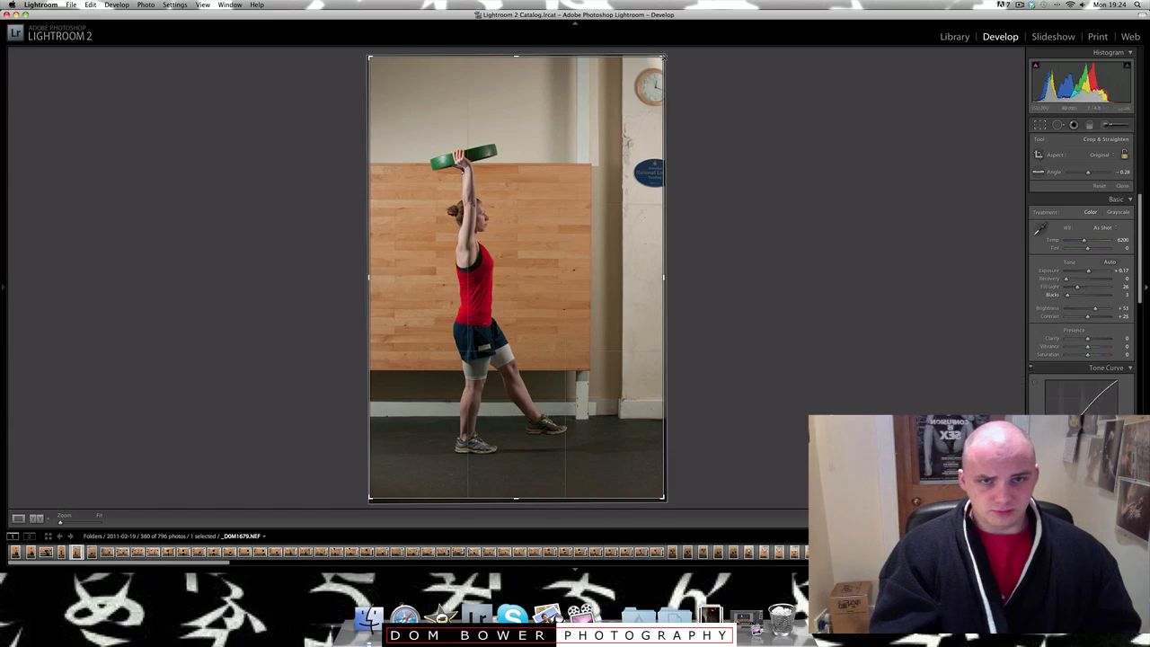
left_click_drag(632, 91, 626, 100)
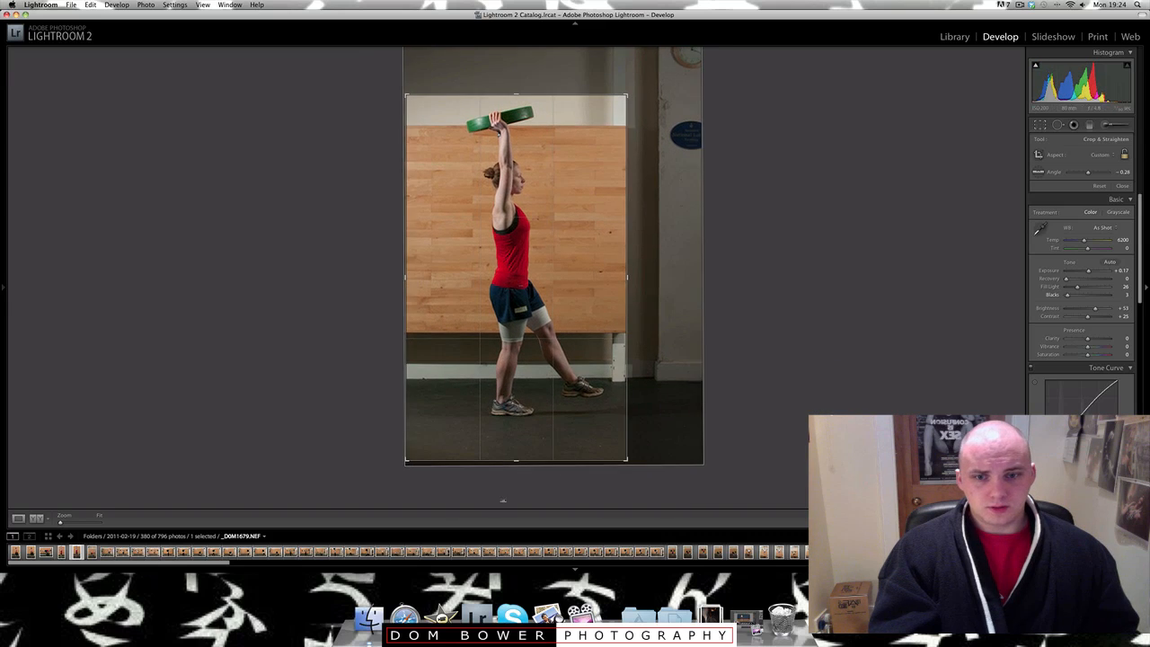
left_click_drag(516, 457, 515, 454)
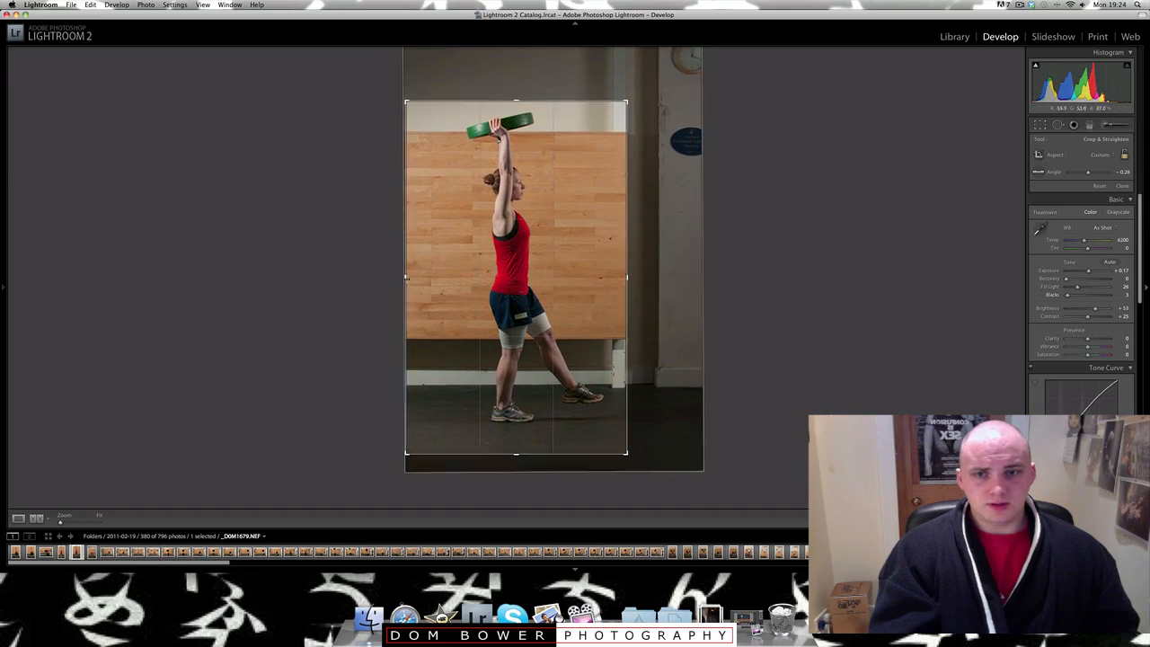
left_click_drag(407, 289, 420, 279)
key("Return")
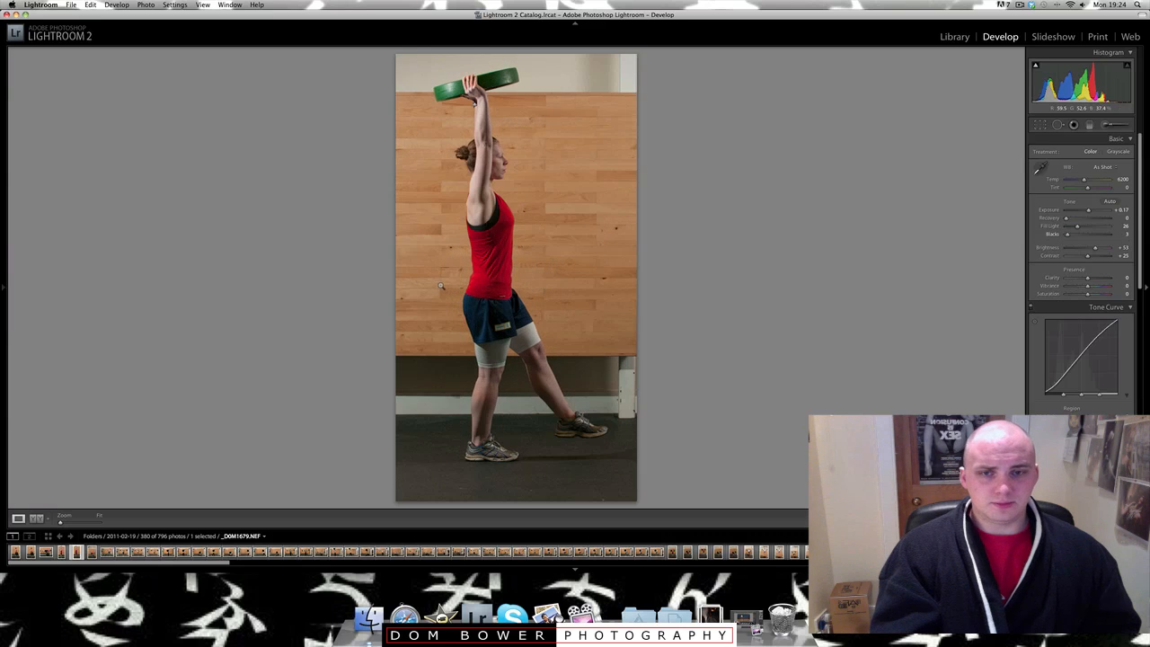
- Crop _DOM1683.NEF to a landscape frame around the woman balancing with the plate, cutting the wall above the board and the lower floor
key("Right")
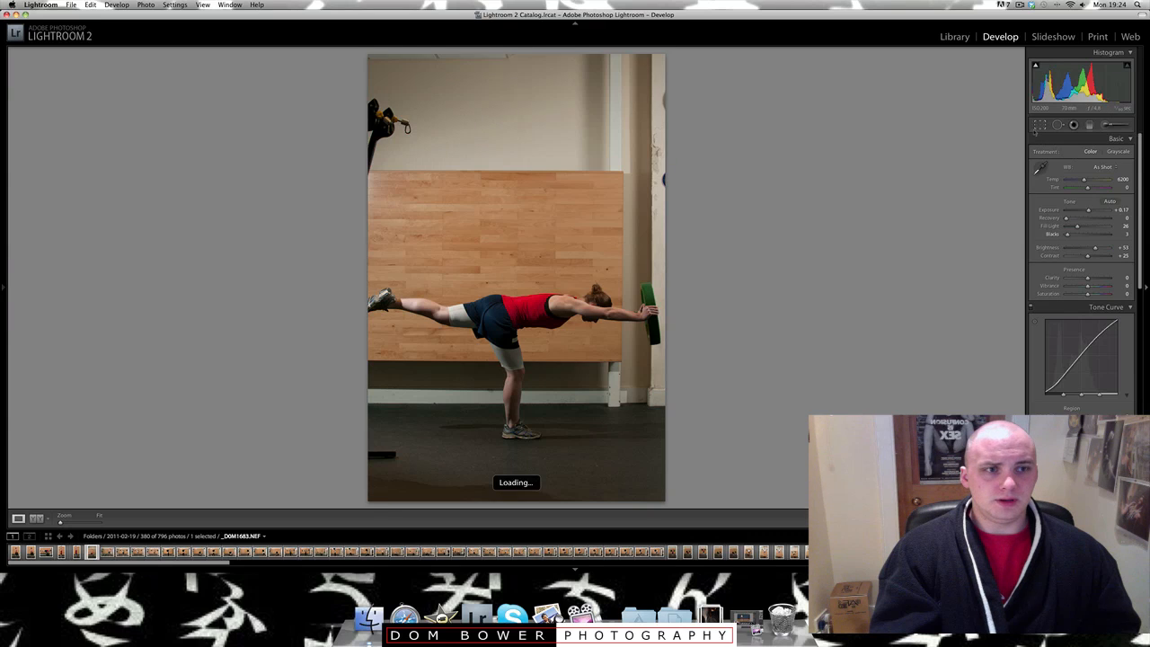
key("r")
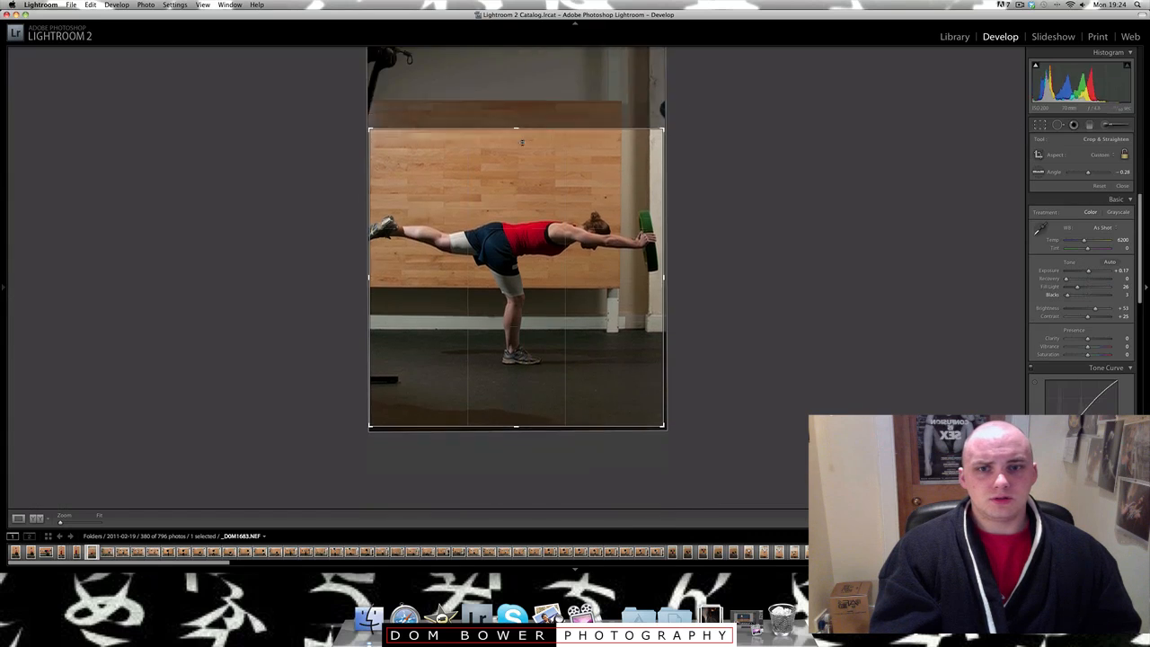
left_click_drag(522, 142, 521, 149)
left_click_drag(513, 411, 513, 392)
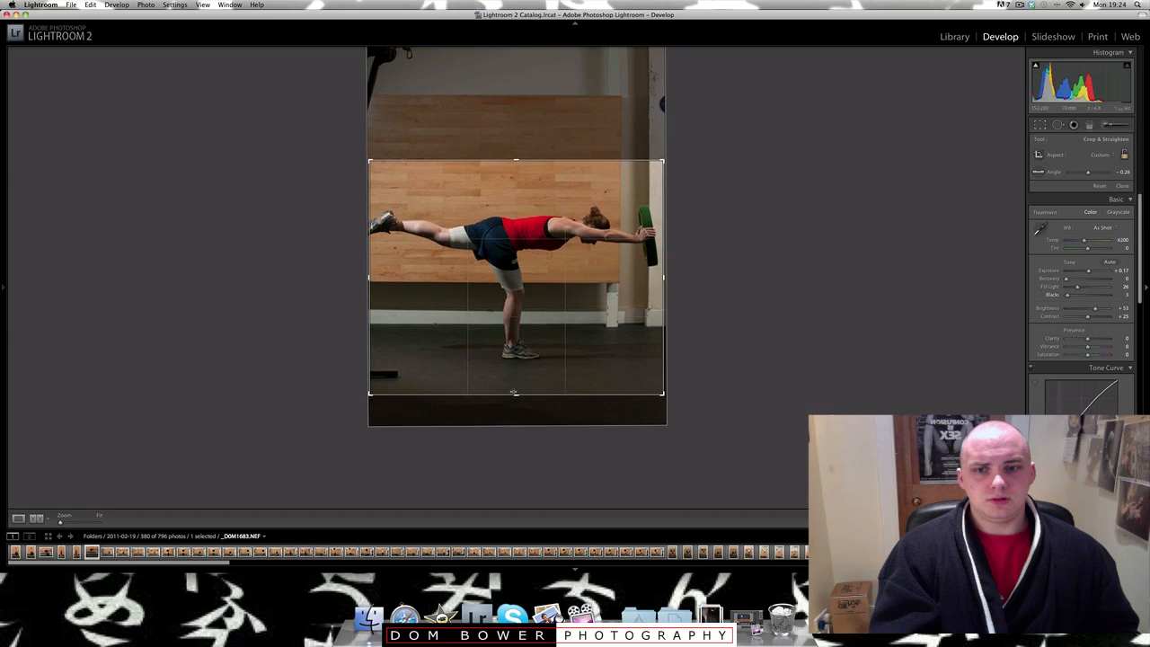
key("Return")
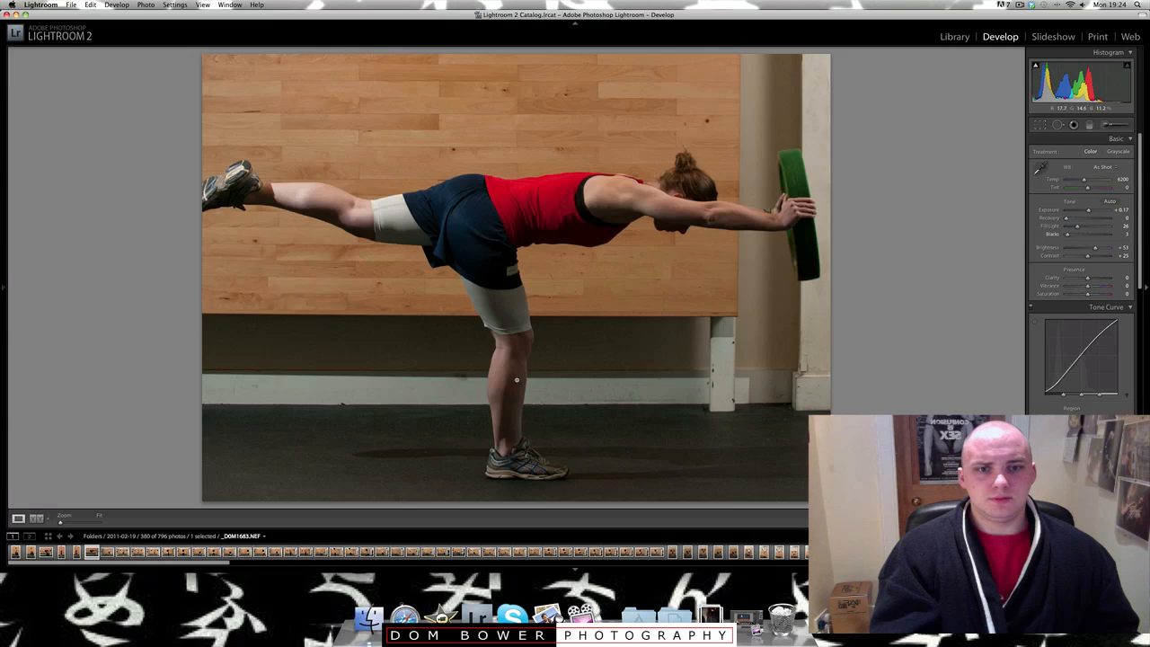
- Compare the cropped overhead plate photos _DOM1678.NEF and _DOM1679.NEF, and move on through the series
key("Left")
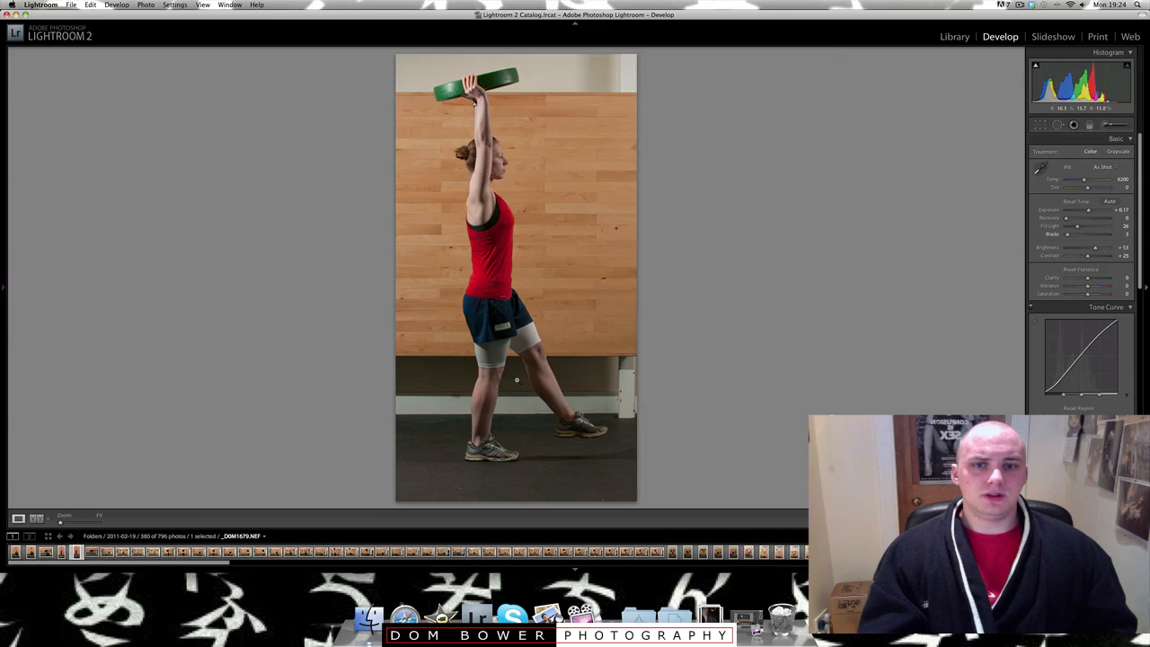
key("Left")
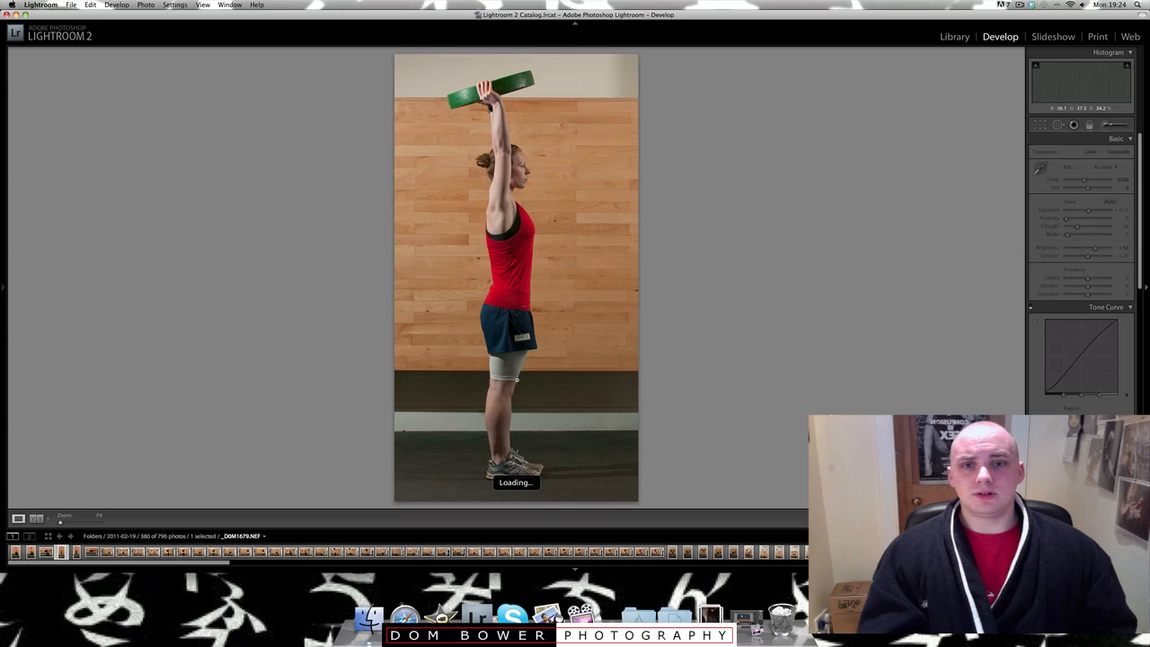
key("Right")
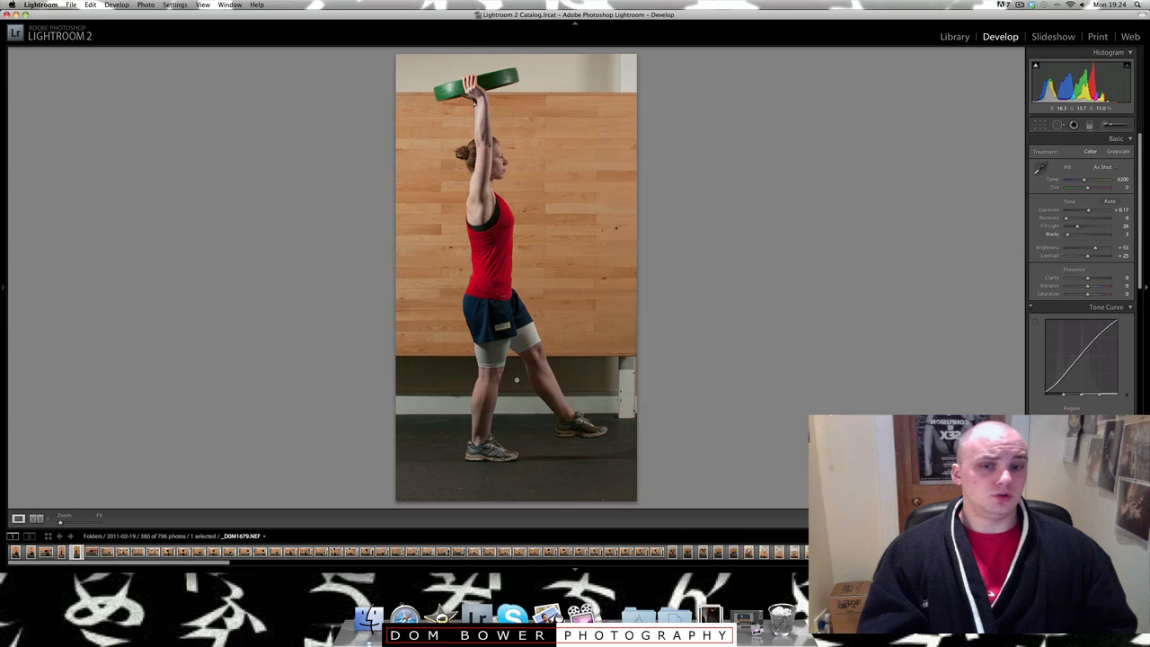
key("Right")
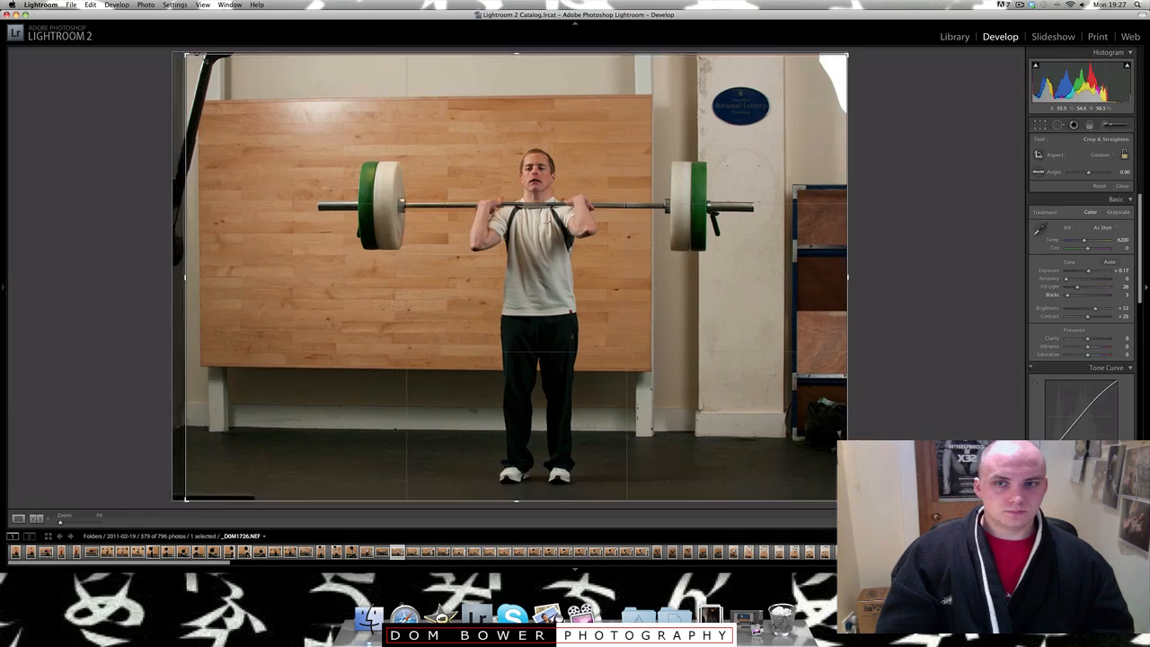
- Crop _DOM1726.NEF closely around the man and his barbell, and continue through the front-view barbell photos to _DOM1741.NEF
left_click(91, 4)
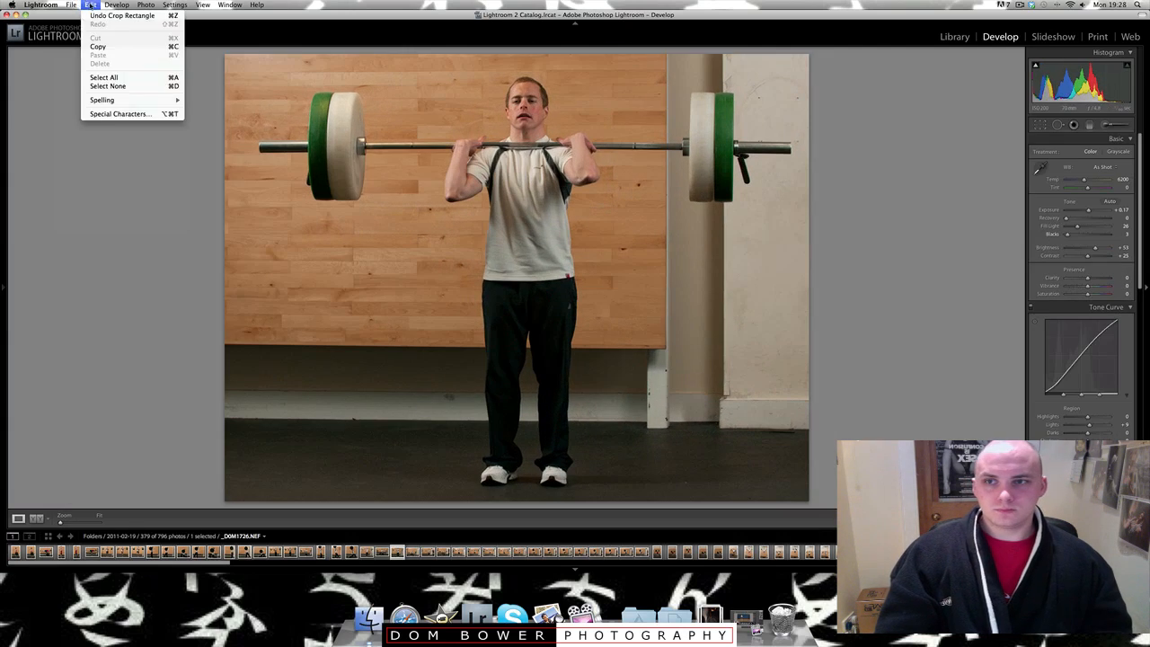
mouse_move(163, 5)
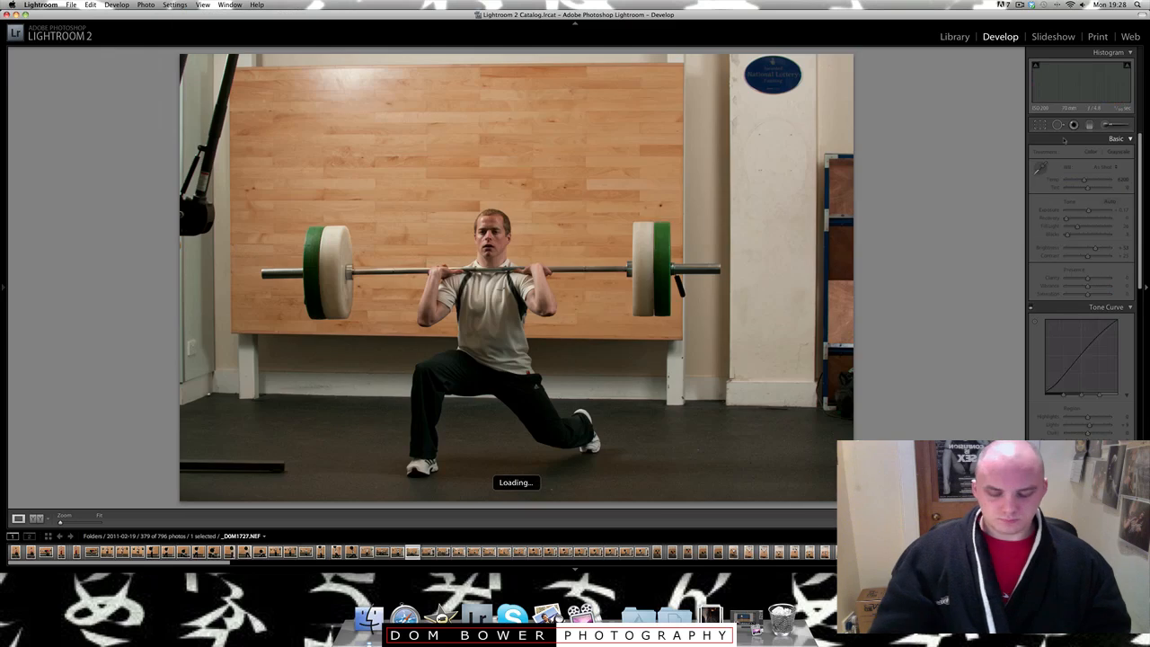
key("super+shift+c")
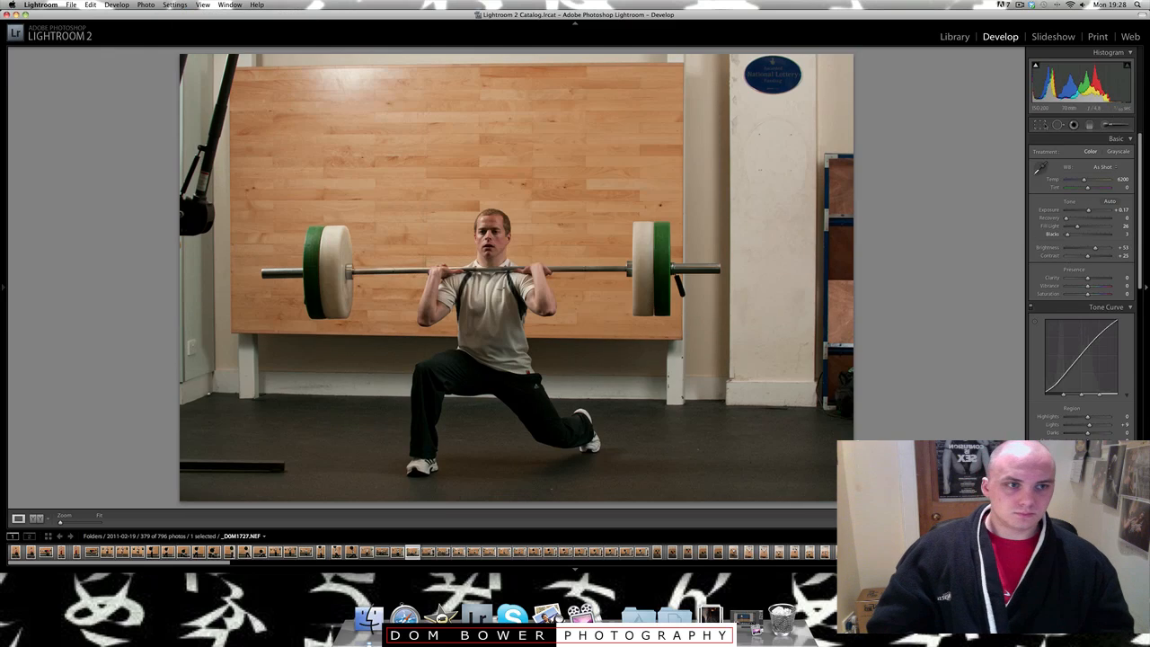
key("r")
key("Right")
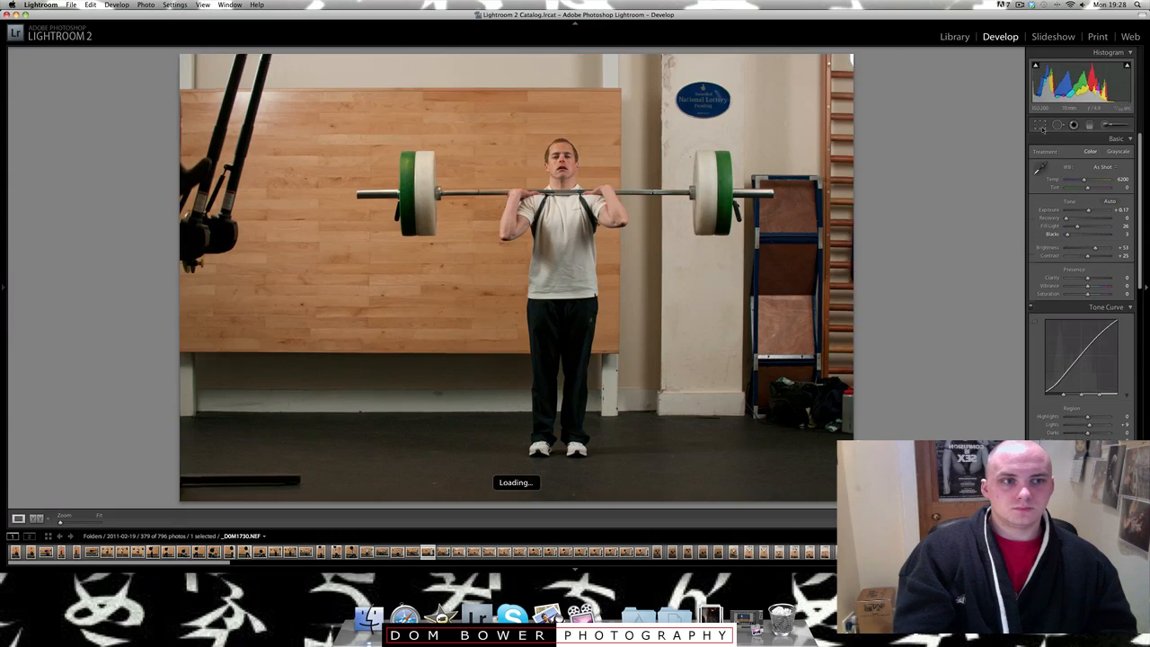
key("Right")
key("e")
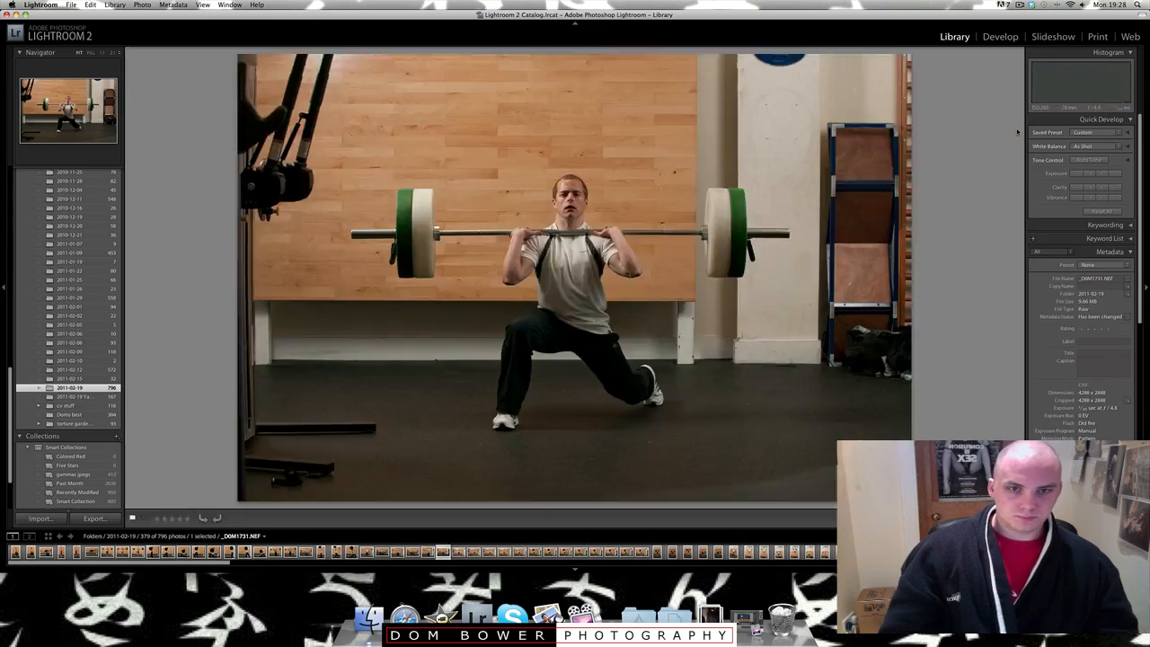
key("r")
key("Right")
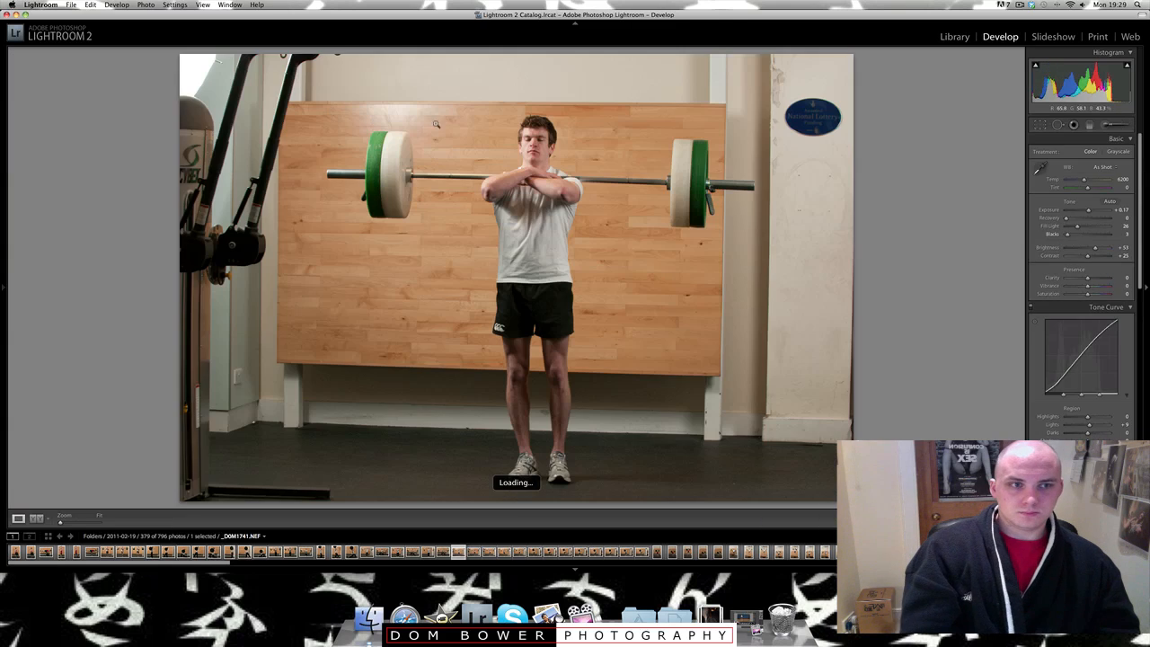
- Crop the front-view barbell photos _DOM1741.NEF and _DOM1743.NEF around the man and the full bar, and continue to the side views
key("Right")
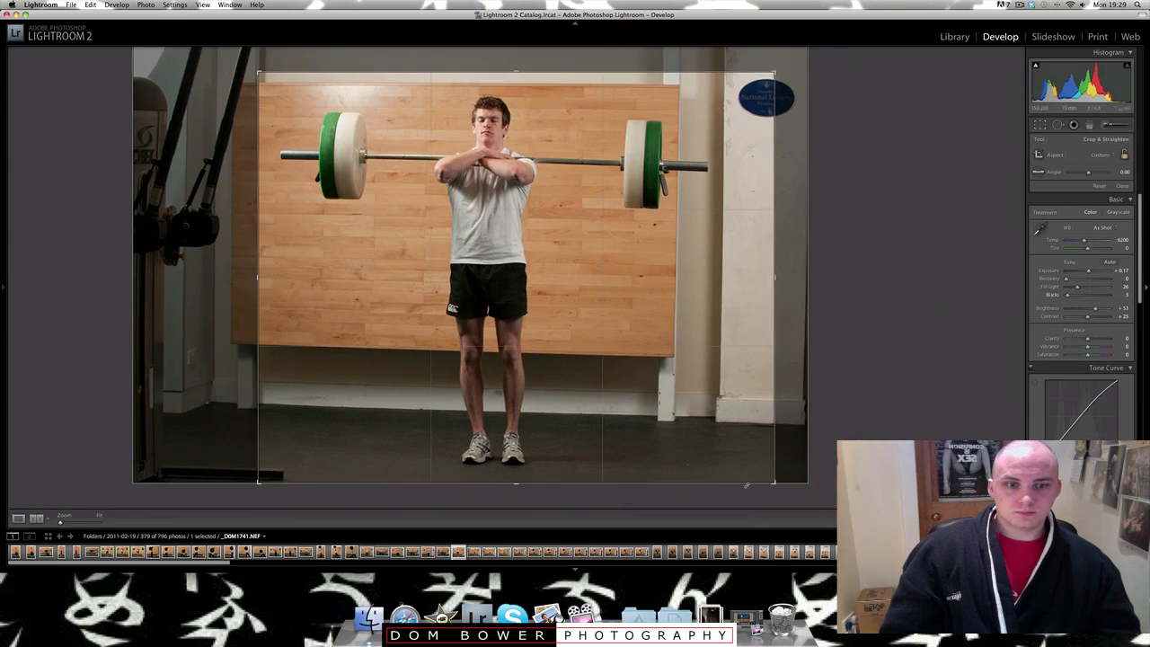
key("Right")
key("Right")
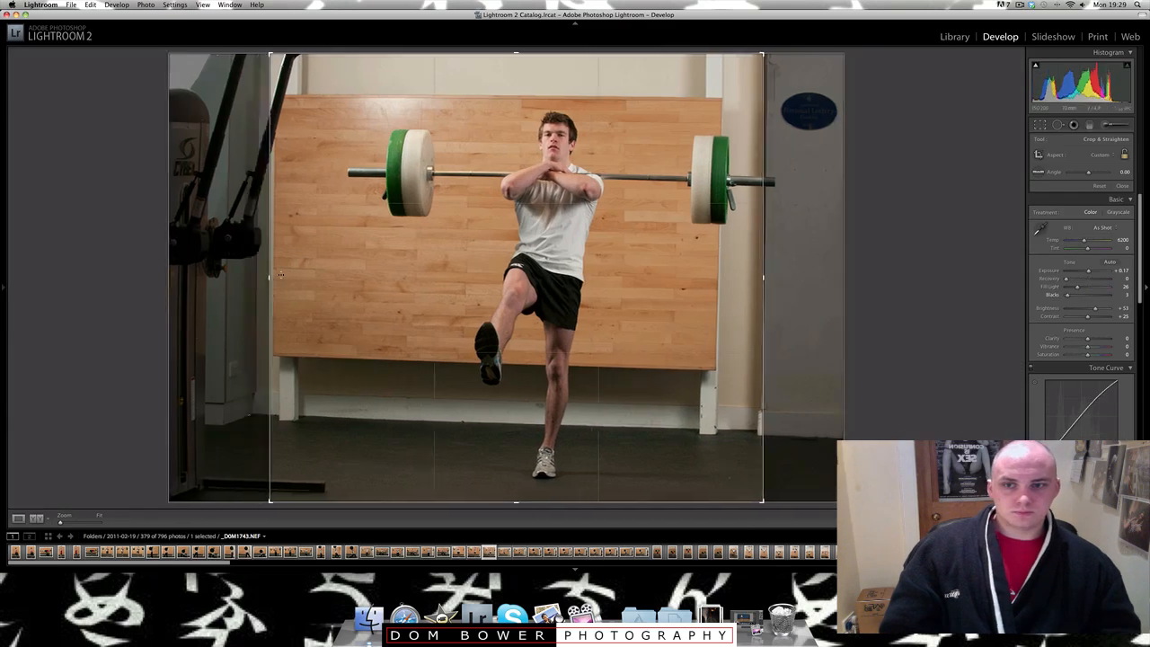
key("Right")
key("Right")
key("Right")
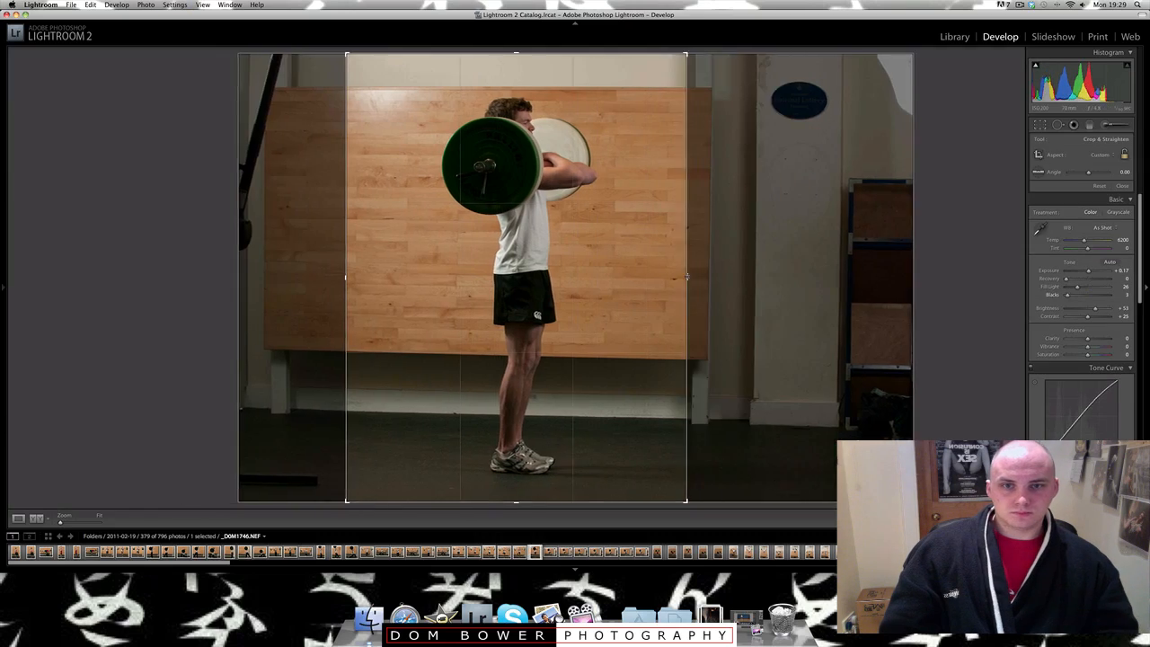
- Crop the side-view barbell photos _DOM1746.NEF and _DOM1748.NEF to narrower frames around the man, and continue to _DOM1754.NEF
key("Right")
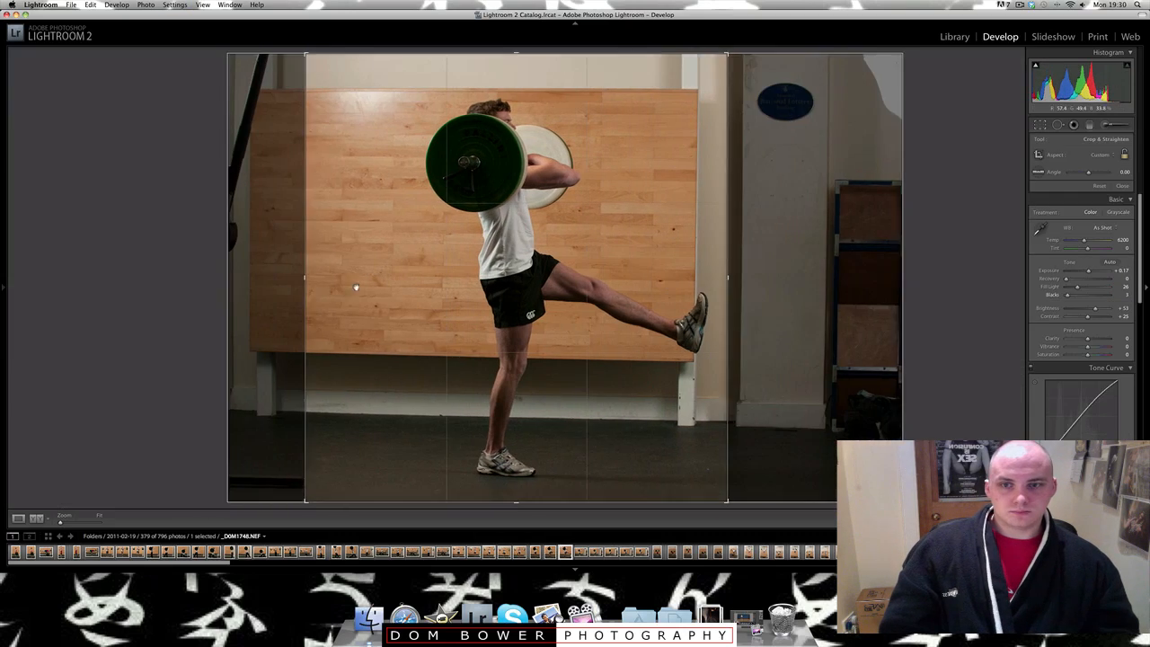
key("Right")
key("Right")
key("Right")
key("Right")
key("Right")
key("Right")
key("Right")
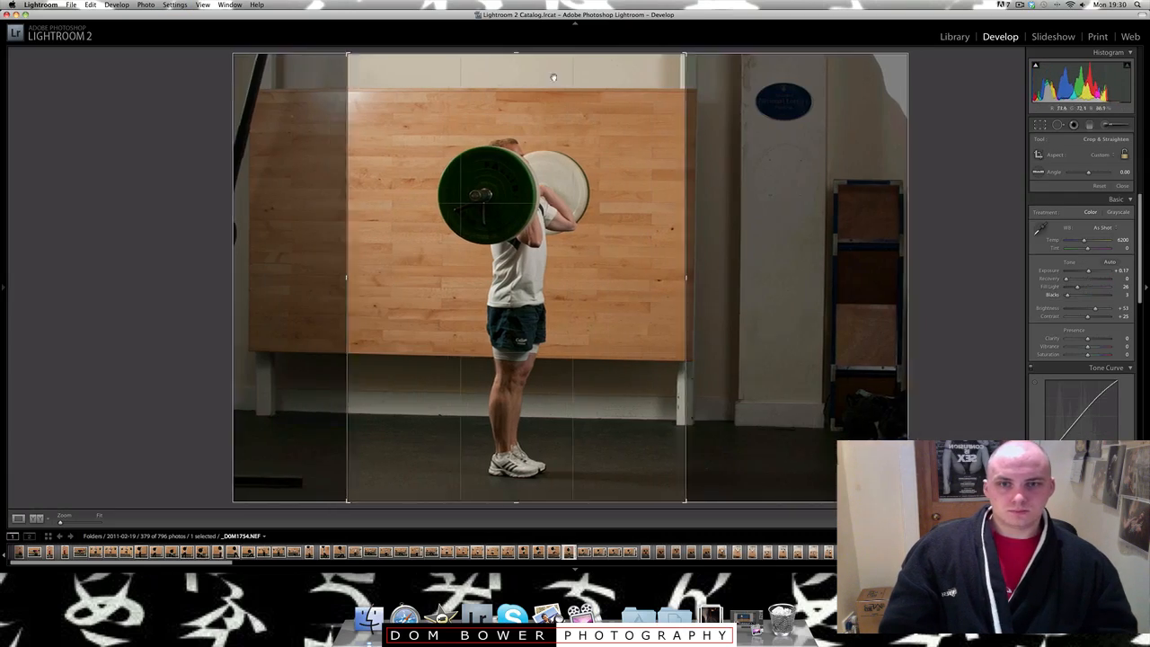
- Crop the side-view barbell photos _DOM1754.NEF, _DOM1756.NEF and _DOM1757.NEF at both sides, and continue to the woman's squat photos
key("Right")
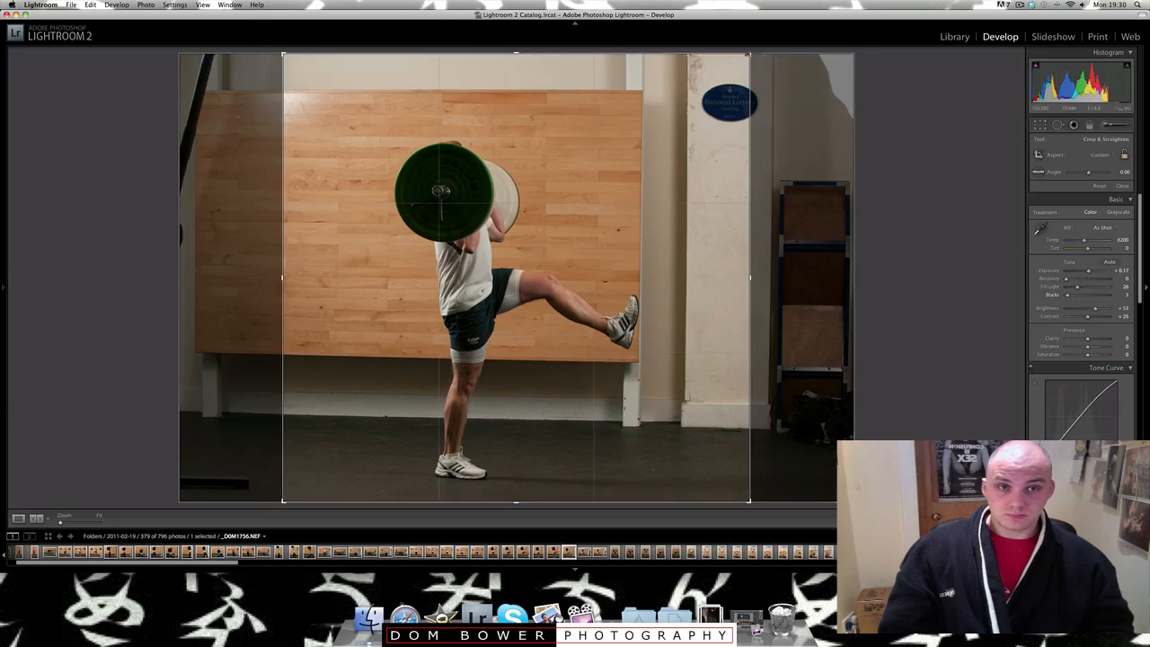
key("Right")
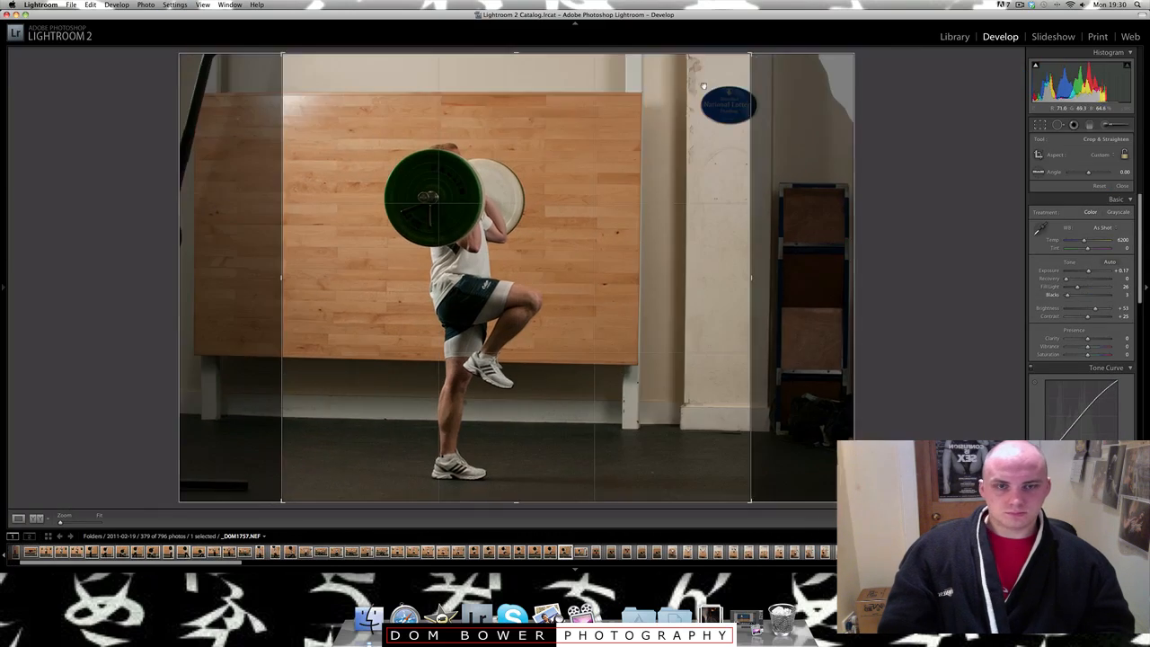
key("Right")
key("Right")
key("Right")
key("Right")
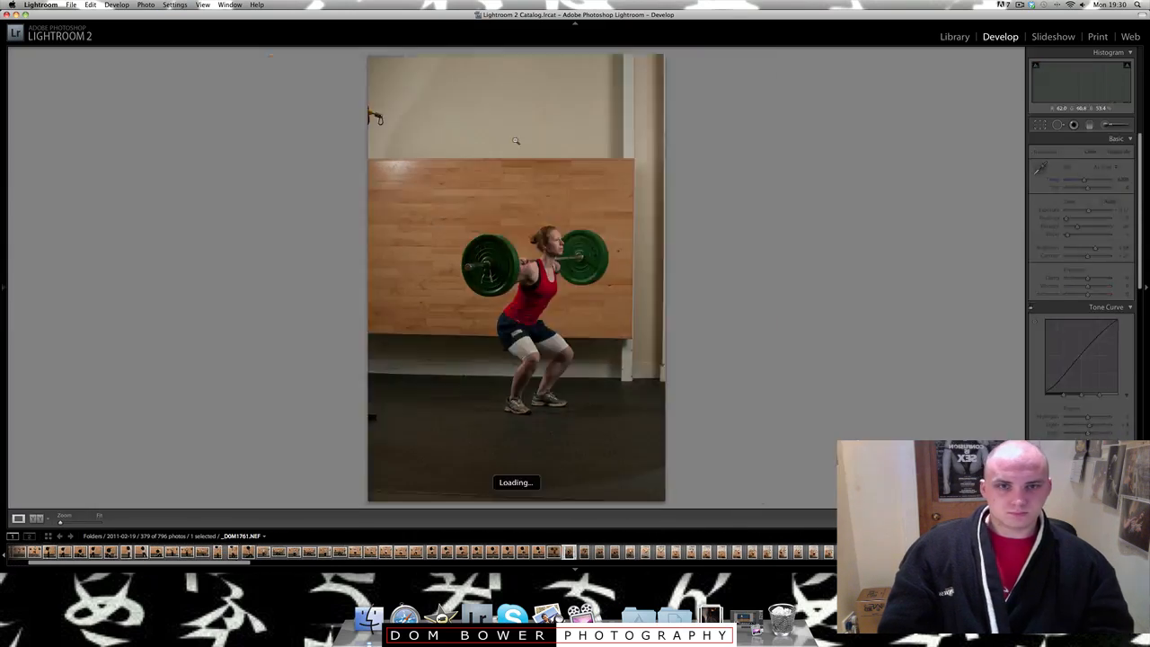
- Crop the woman's squat photo _DOM1763.NEF, cutting the upper wall and lower floor, and continue to the box step photo _DOM1773.NEF
key("Right")
key("Right")
key("Right")
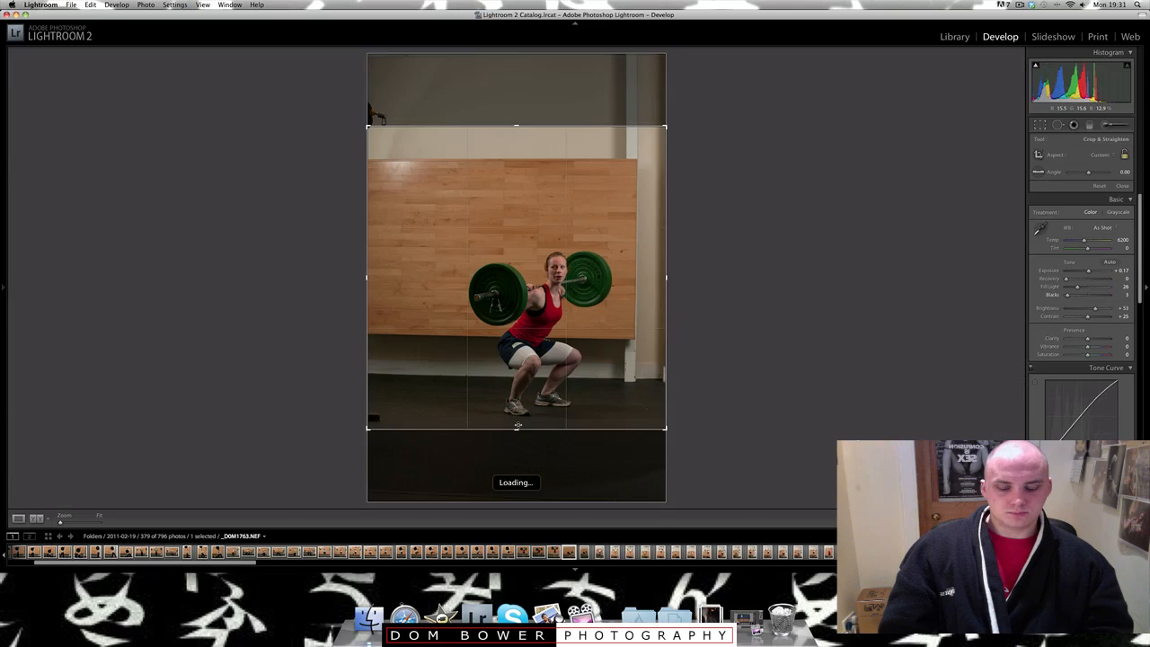
key("Right")
key("Right")
key("Right")
key("Right")
key("Right")
key("Right")
key("Right")
key("Right")
key("Right")
key("Right")
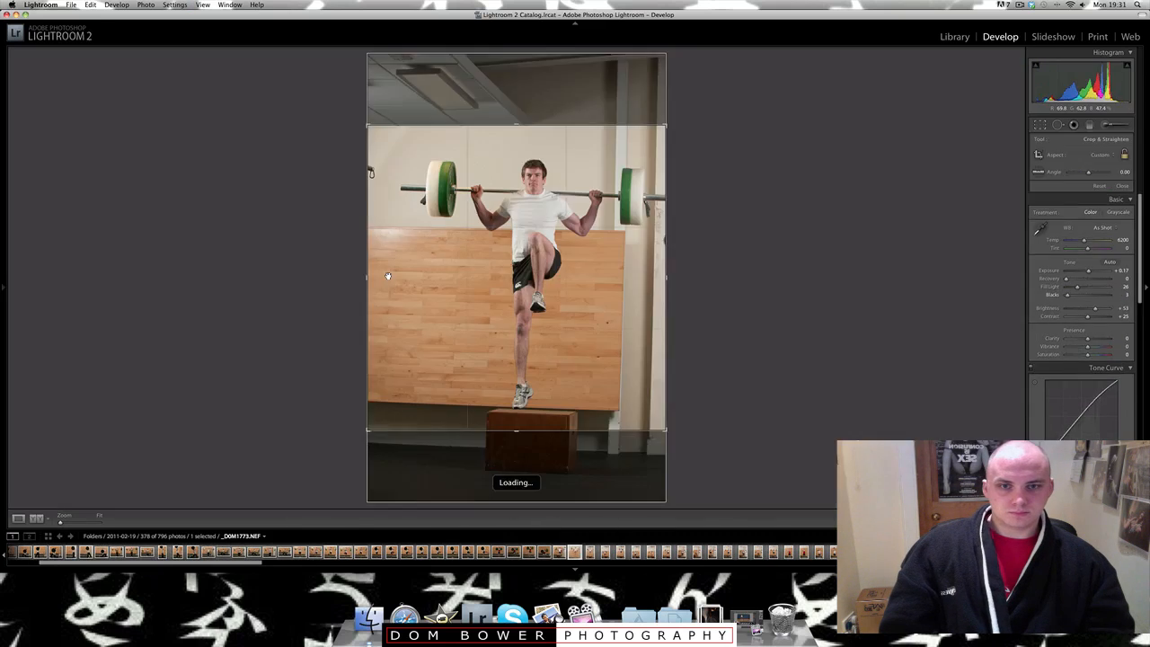
- Crop the ceiling and floor off _DOM1773.NEF, straighten and closely crop the box step photo _DOM1777.NEF, and continue to _DOM1780.NEF
key("Right")
key("Right")
key("Right")
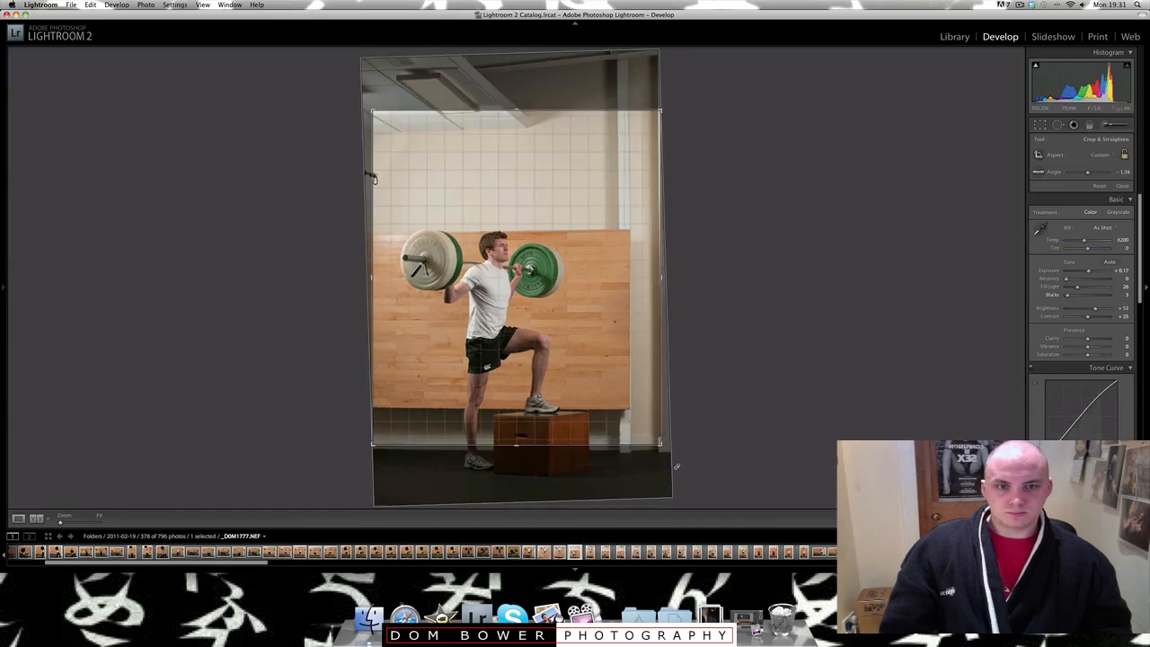
key("Right")
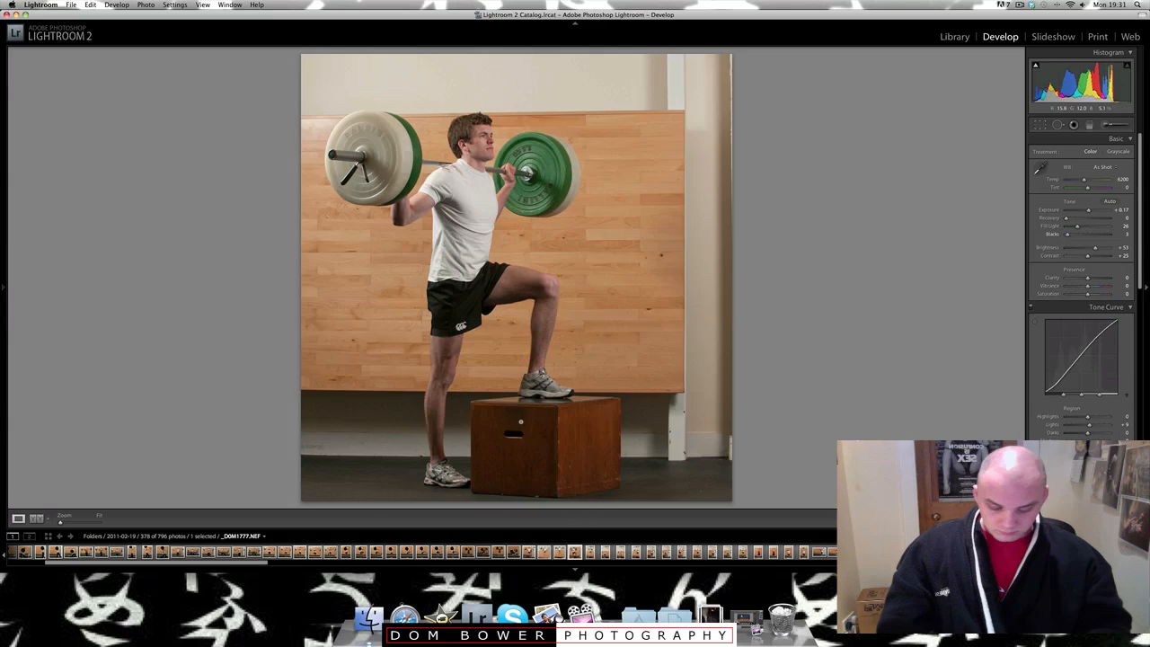
key("Right")
key("Right")
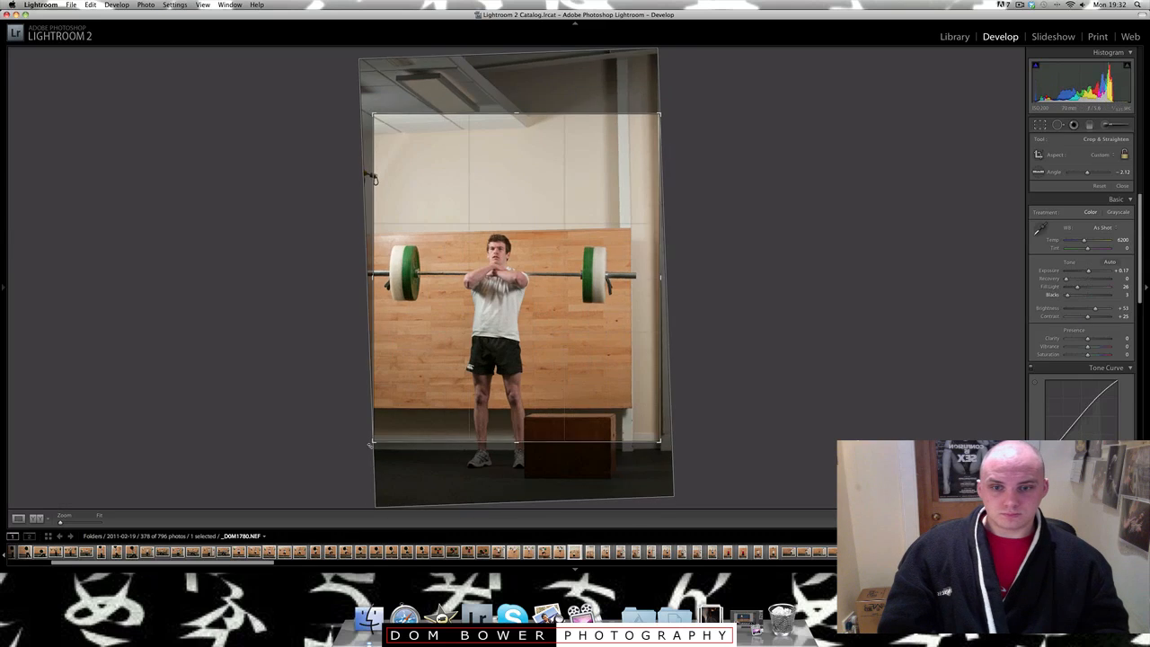
- Crop the front-view box photos _DOM1780.NEF, _DOM1781.NEF, _DOM1782.NEF and _DOM1787.NEF around the man and barbell, straightening the first two
key("Right")
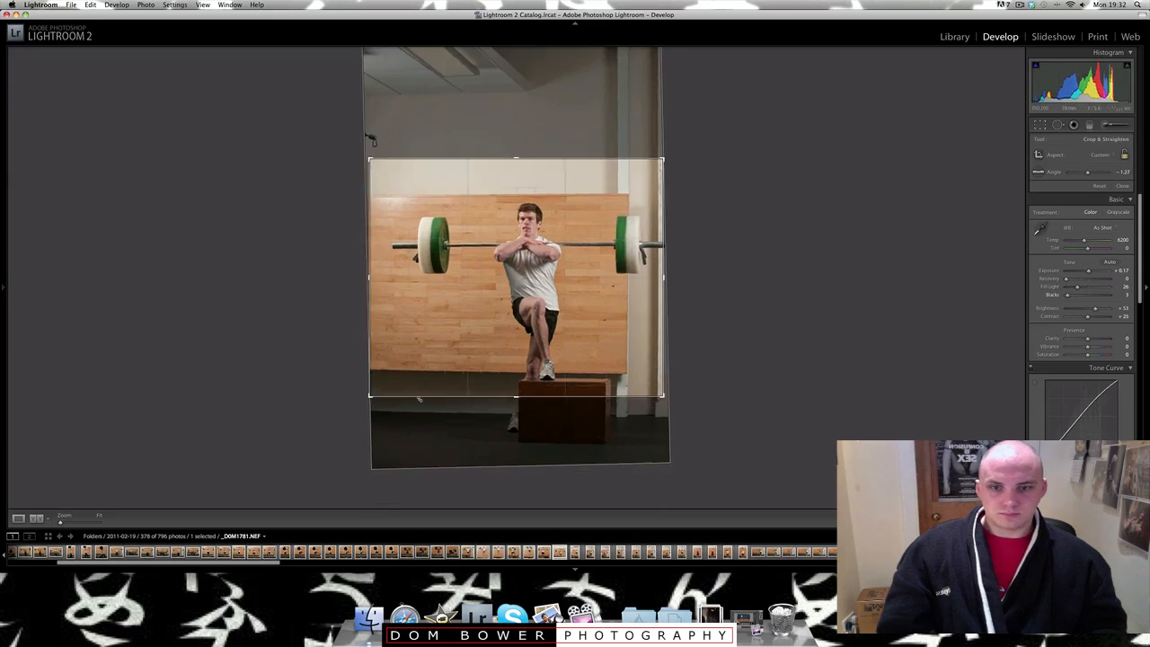
key("Right")
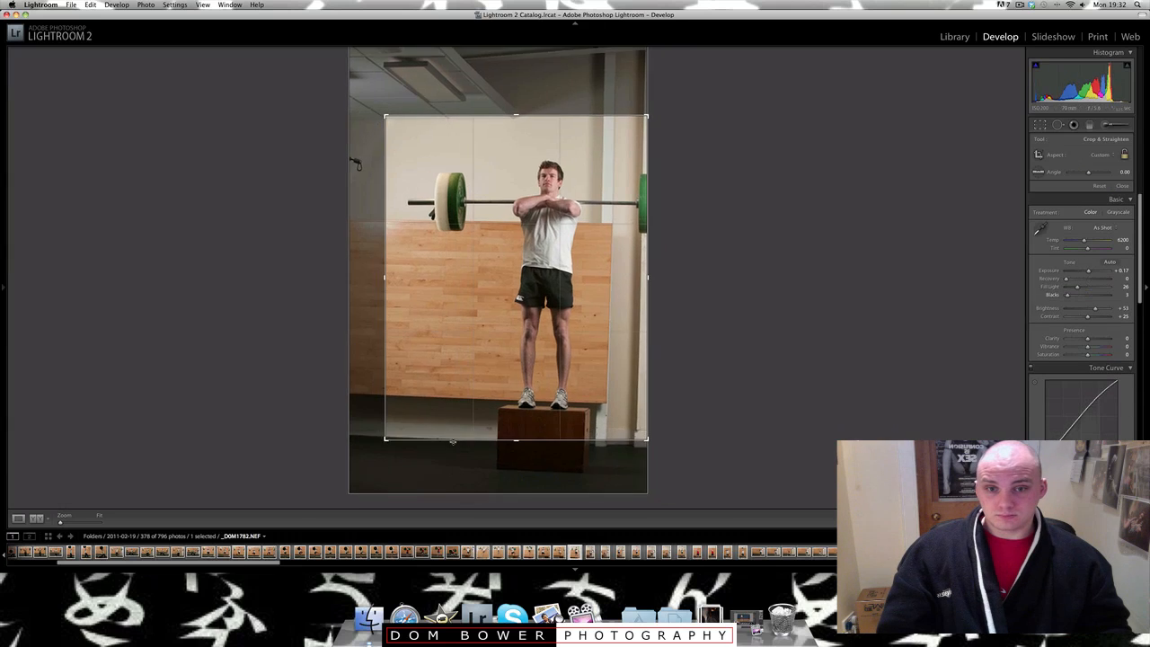
key("Right")
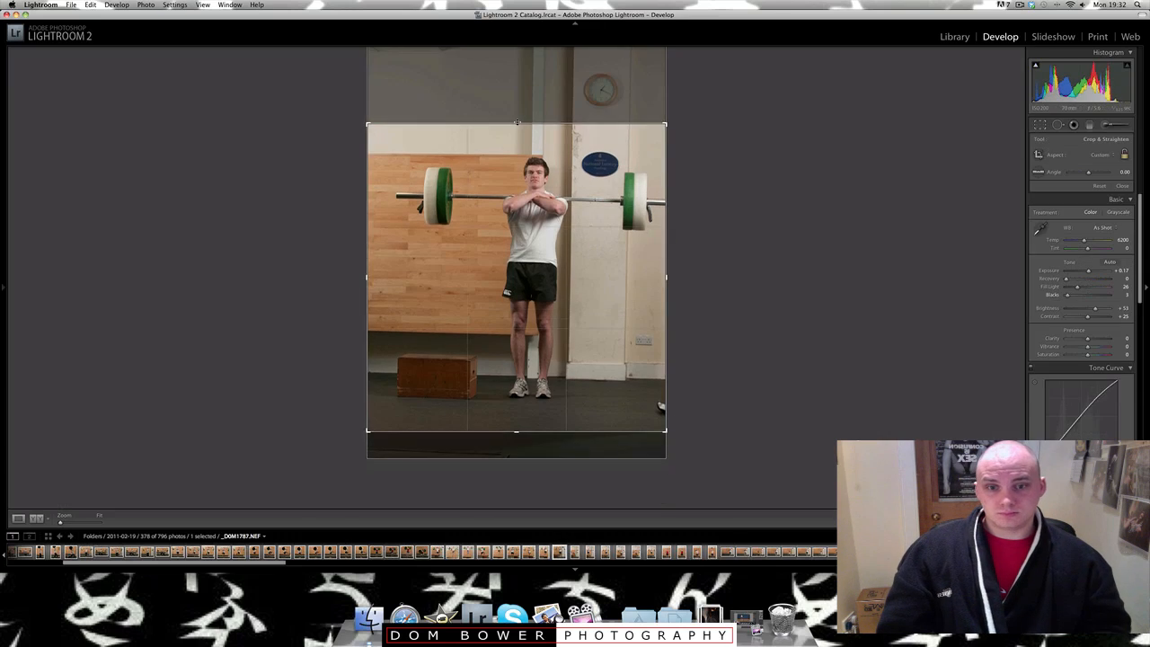
key("Right")
key("Right")
key("Right")
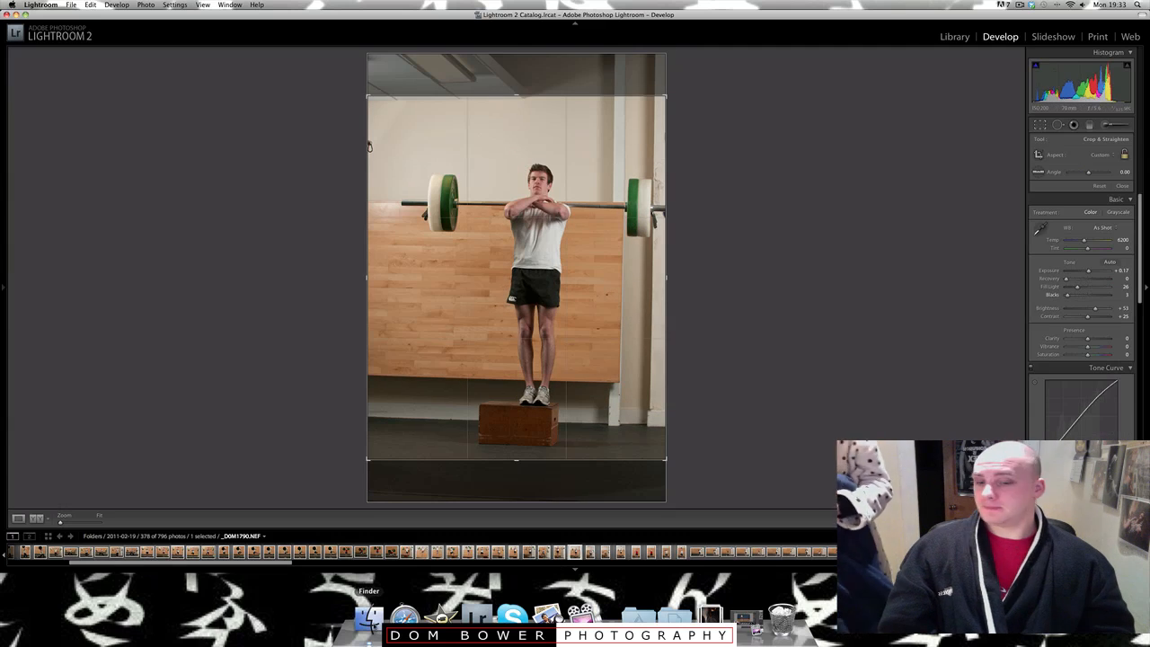
- Crop the ceiling and lower floor off the box photos _DOM1790.NEF, _DOM1791.NEF and _DOM1793.NEF, and continue to the dumbbell photos
key("Right")
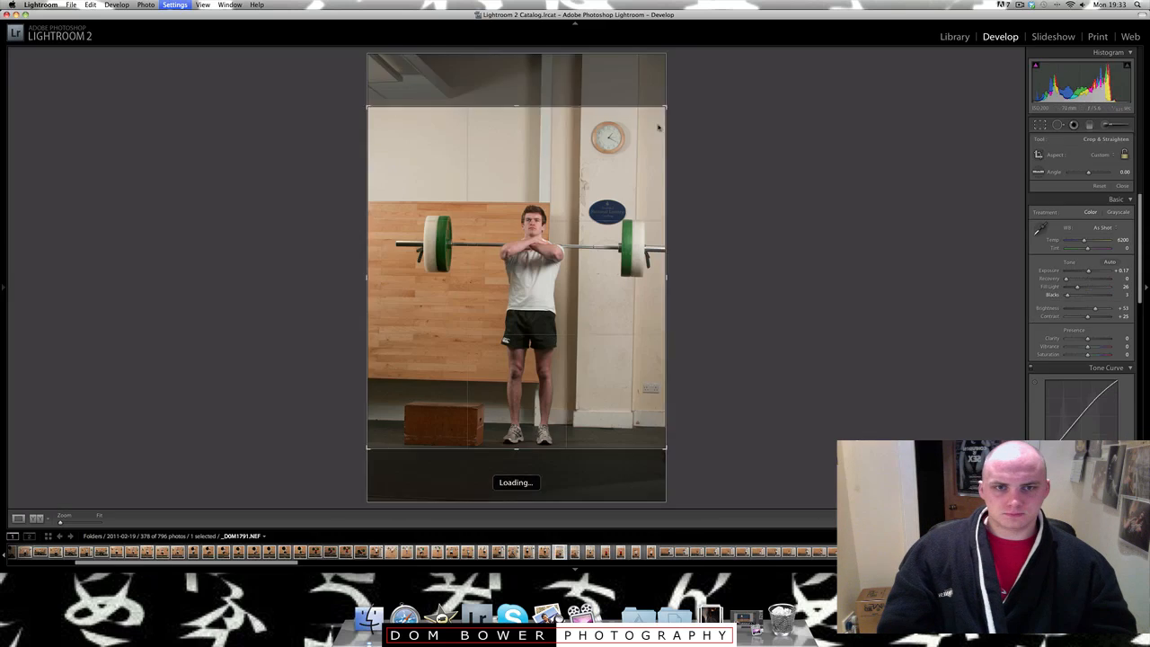
key("Right")
key("Right")
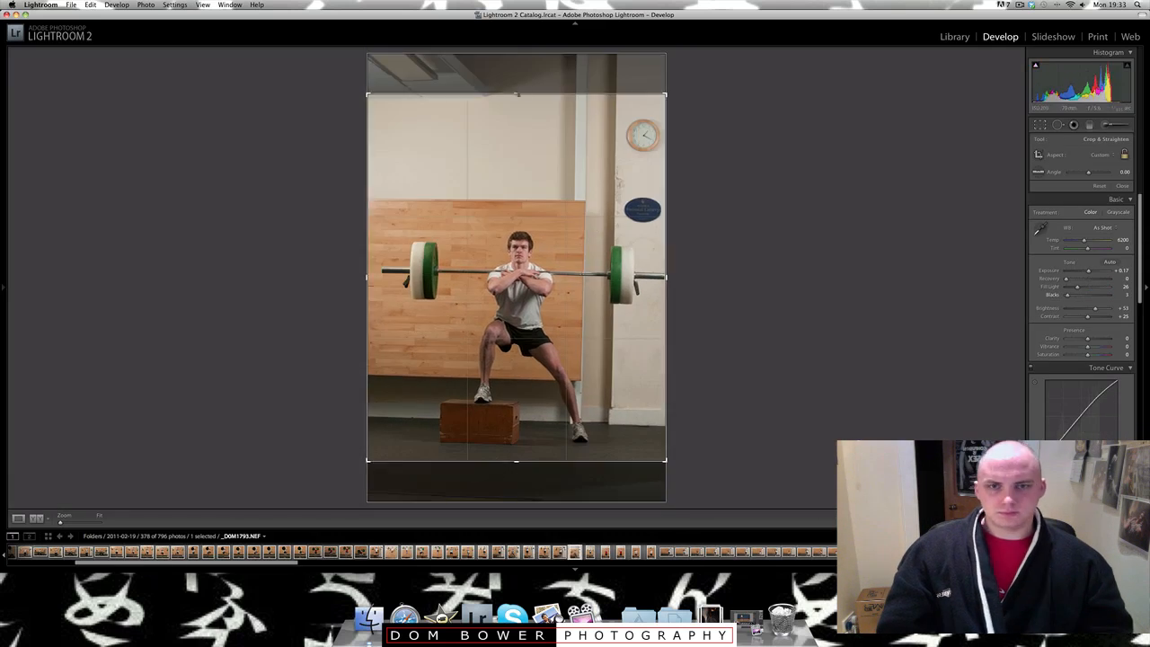
key("Right")
key("Right")
key("Right")
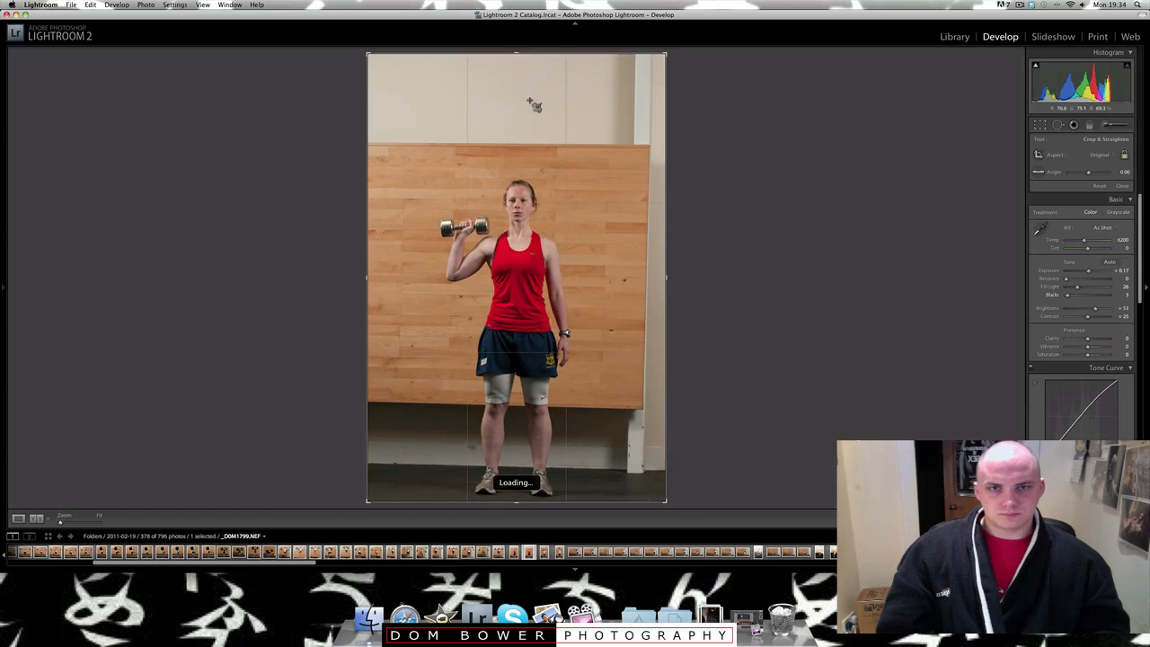
- Continue through the dumbbell photos to _DOM1805.NEF and crop it closer around the man, trimming the board, upper wall and floor
key("Right")
key("Right")
key("Right")
key("Right")
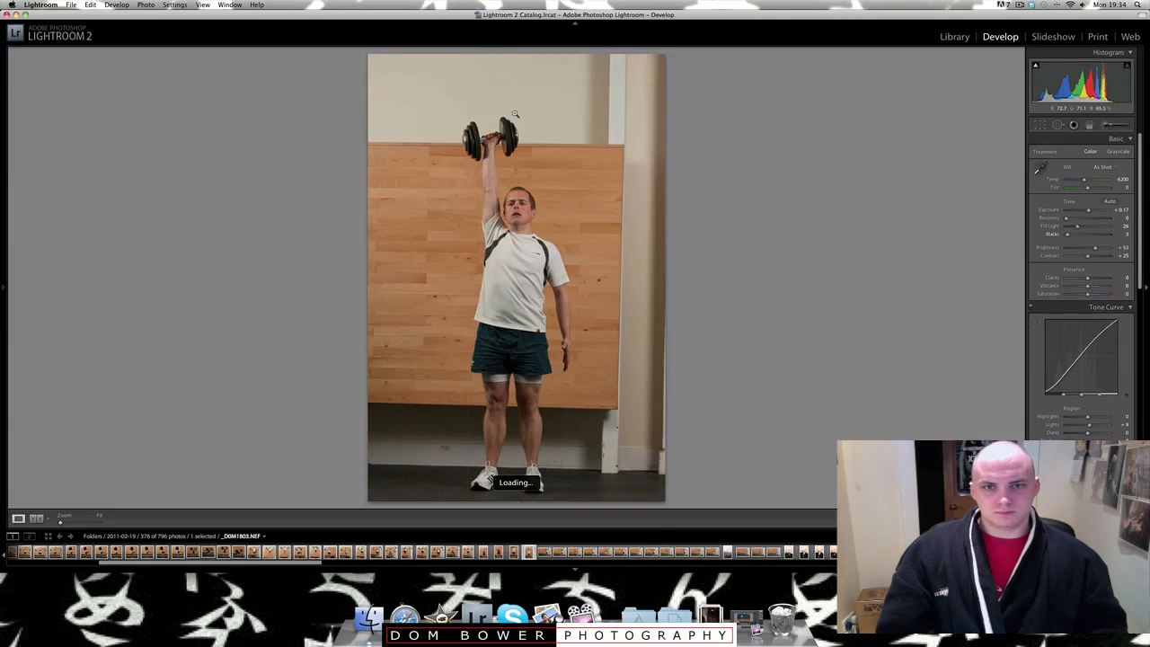
key("Right")
key("Right")
key("r")
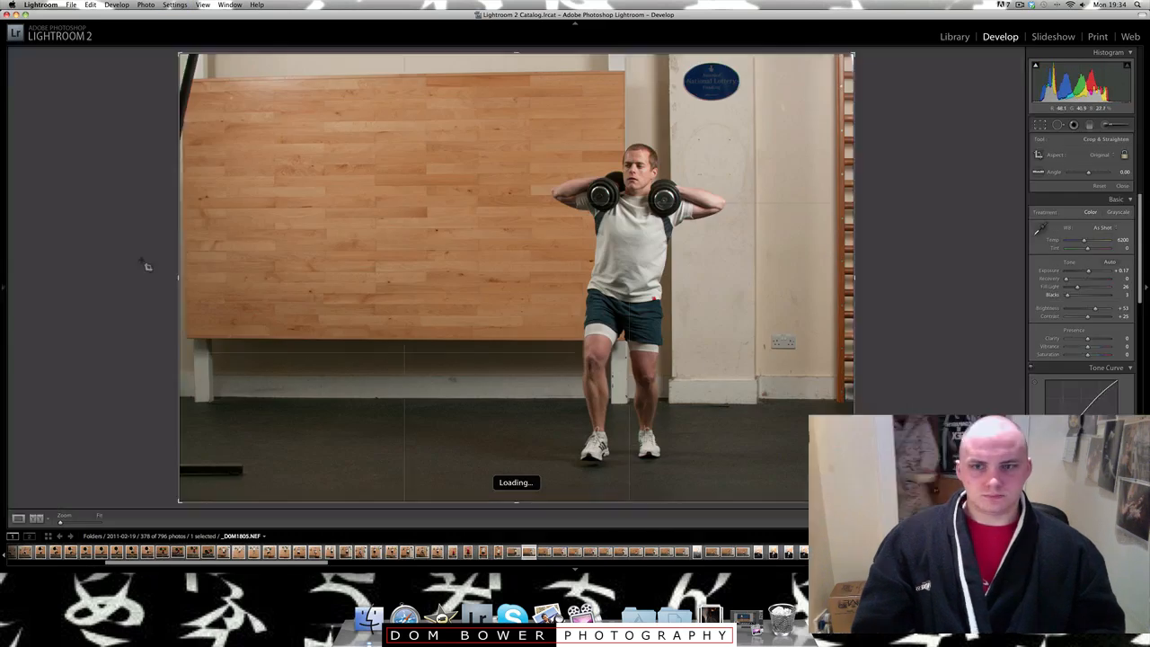
left_click_drag(179, 278, 230, 278)
left_click_drag(316, 269, 329, 262)
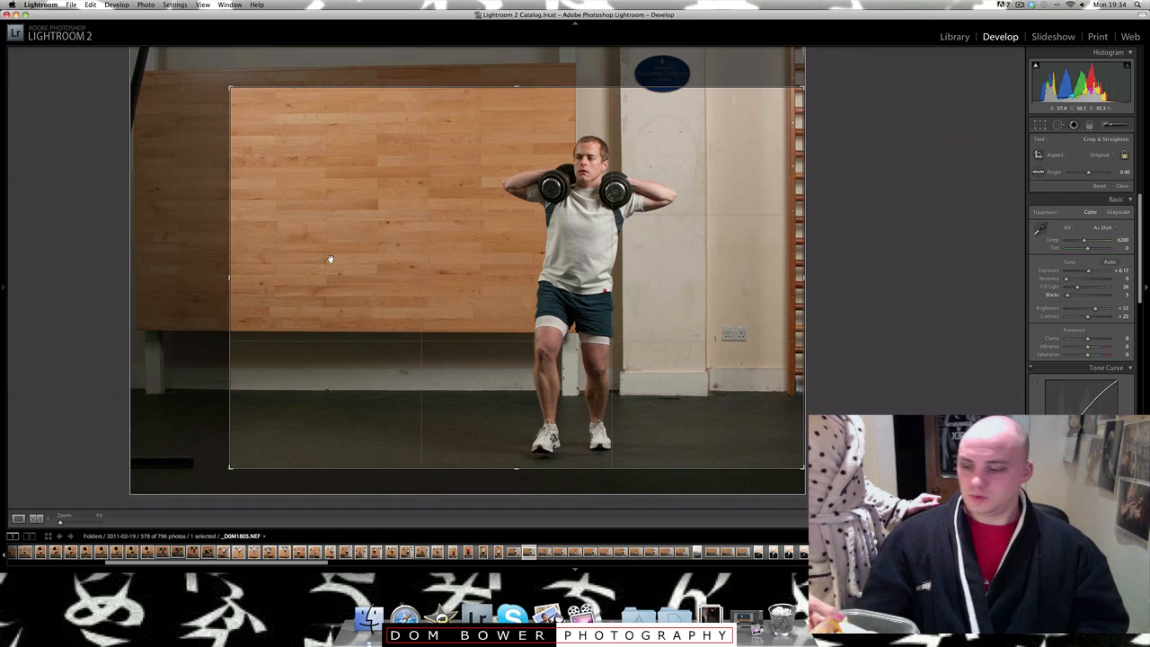
key("Return")
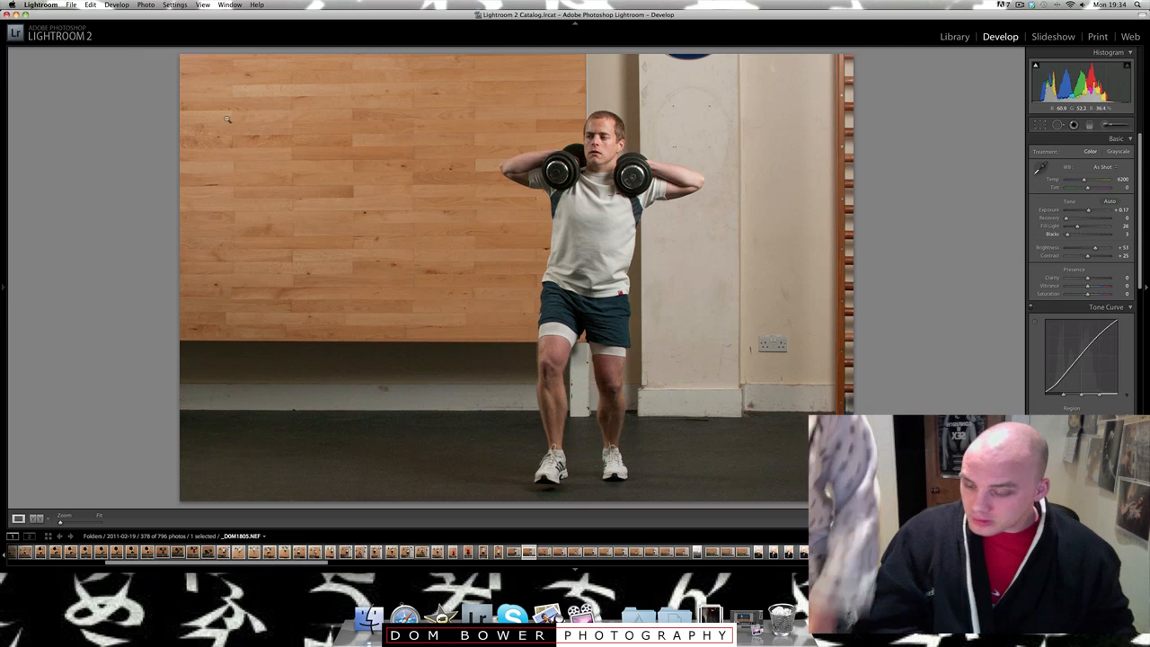
- Minimize the Lightroom window and eject the NO NAME drive from the desktop
left_click(20, 15)
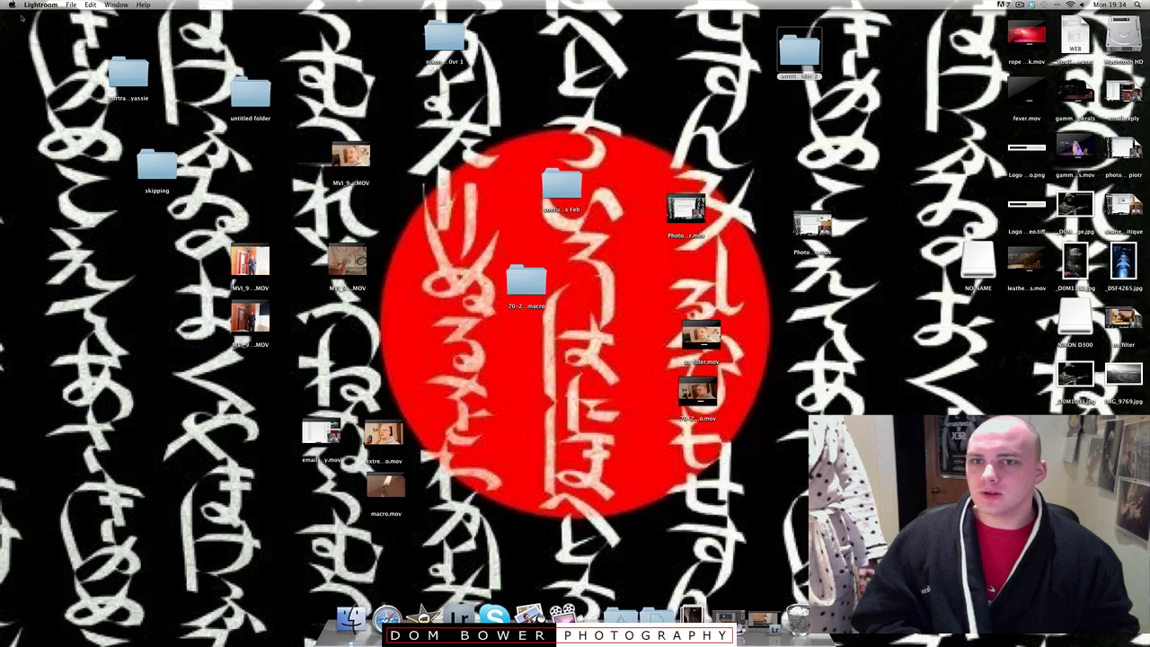
left_click_drag(980, 268, 796, 618)
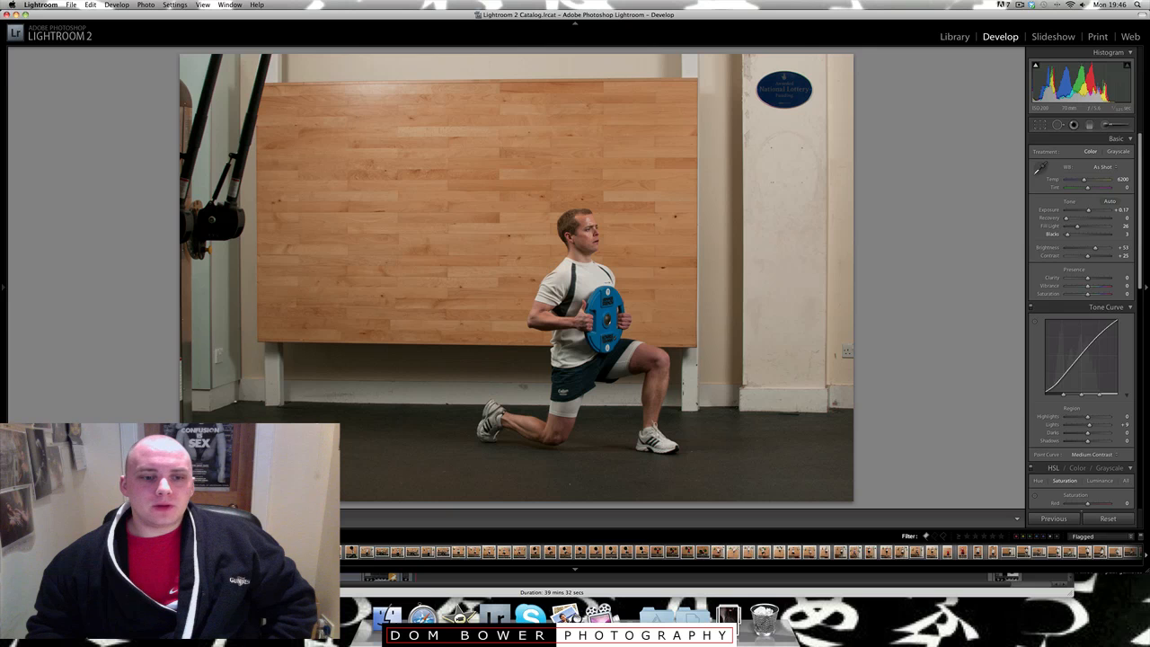
- Select all the flagged photos through to the last one in the filmstrip and open the export settings for them
left_click_drag(180, 563, 1097, 564)
left_click(1134, 554)
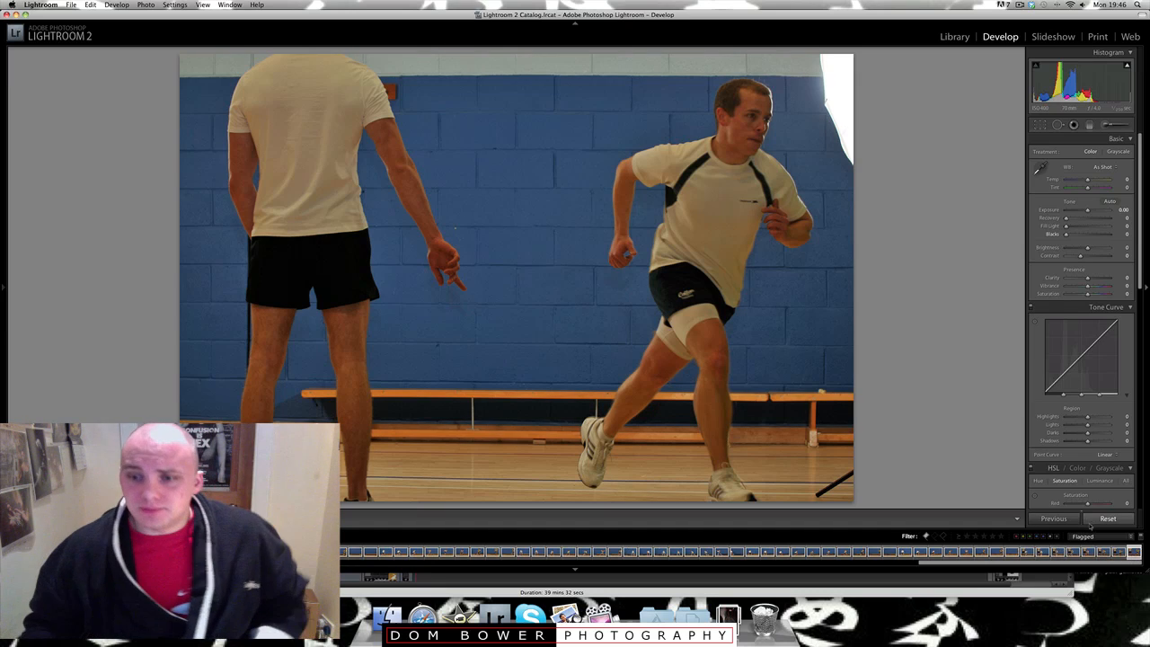
left_click(891, 553)
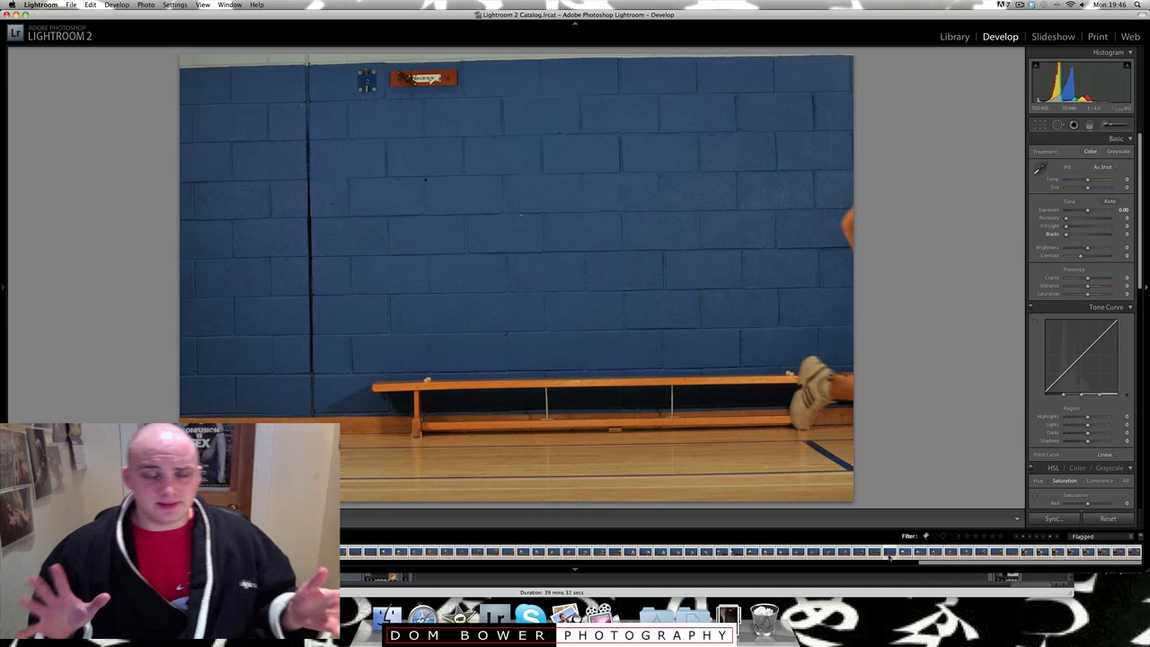
right_click(843, 556)
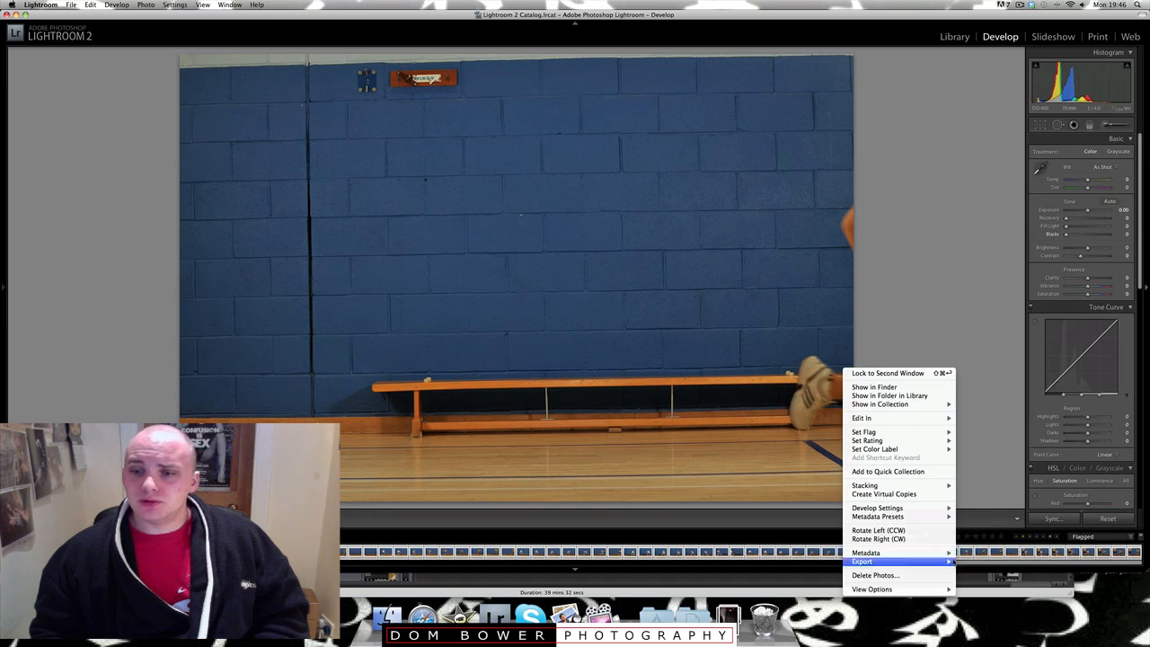
mouse_move(951, 562)
left_click(998, 532)
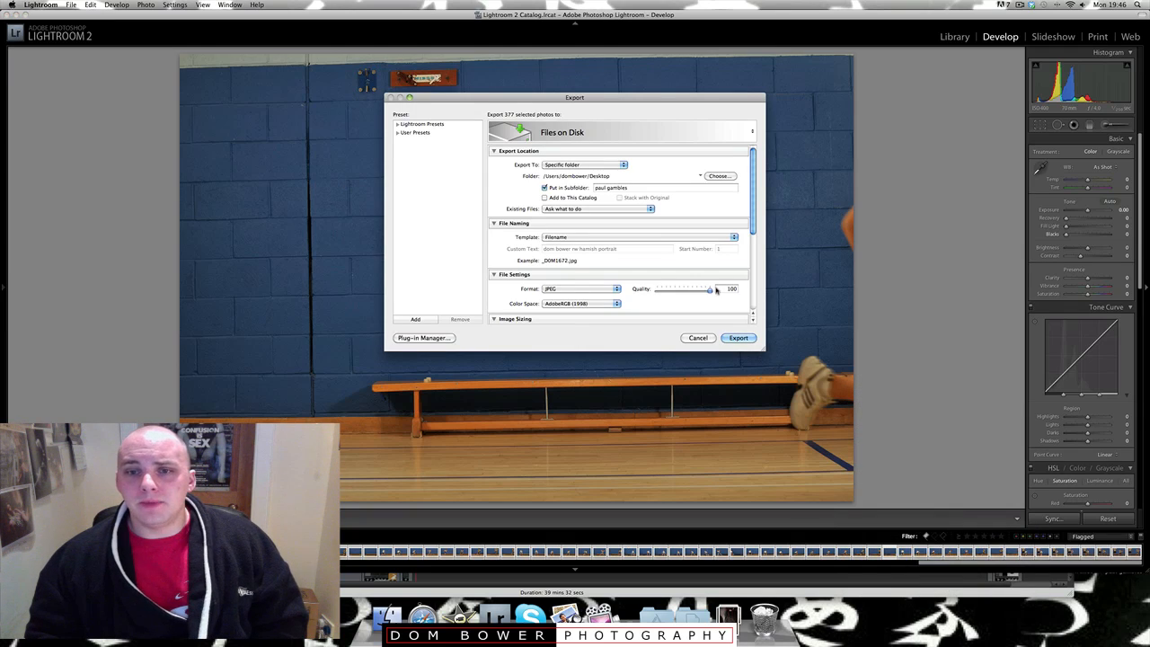
- Turn off Resize to Fit for the export and add "book shots first edit" to the client's name in the subfolder name
scroll(753, 182, "down", 5)
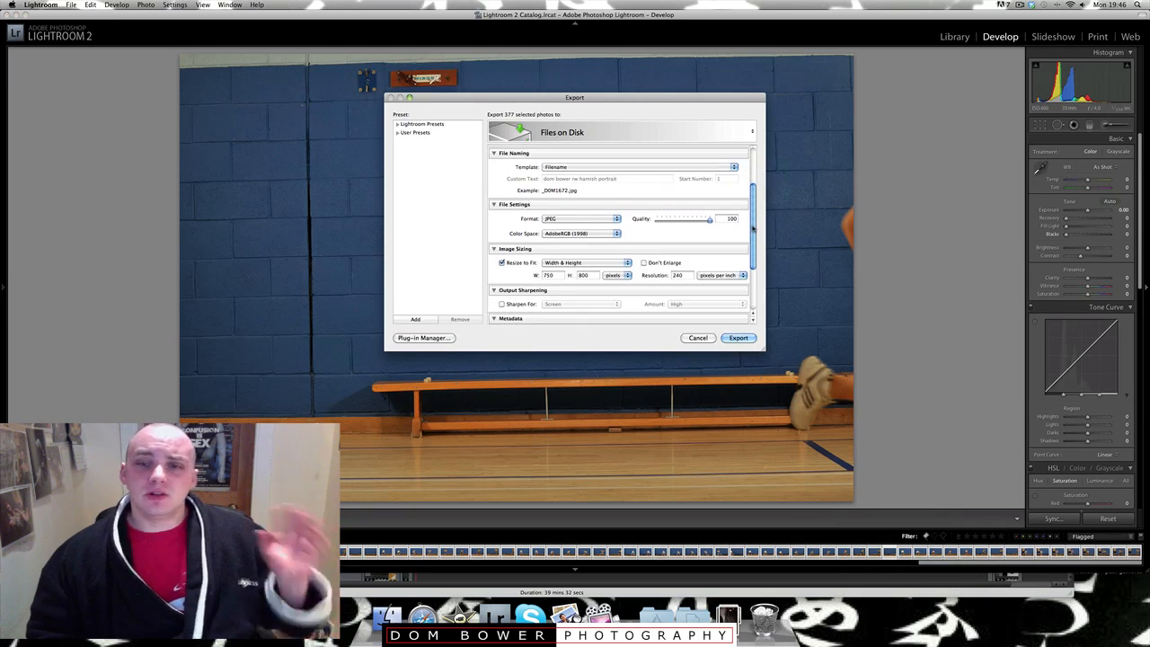
left_click(503, 237)
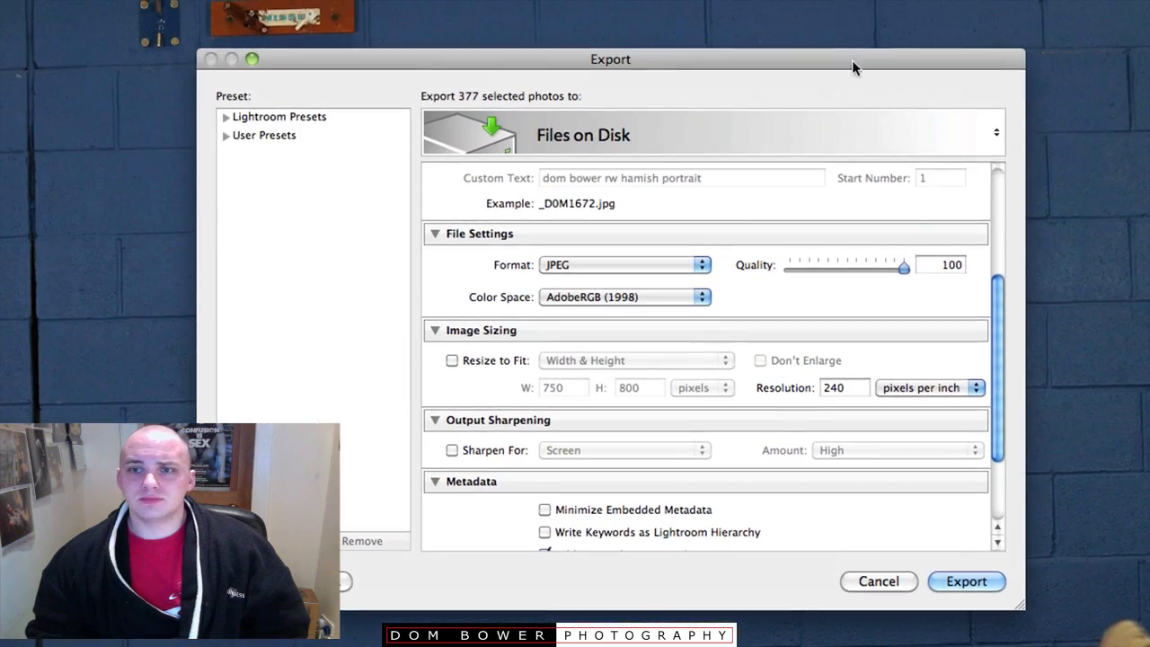
left_click_drag(996, 350, 989, 237)
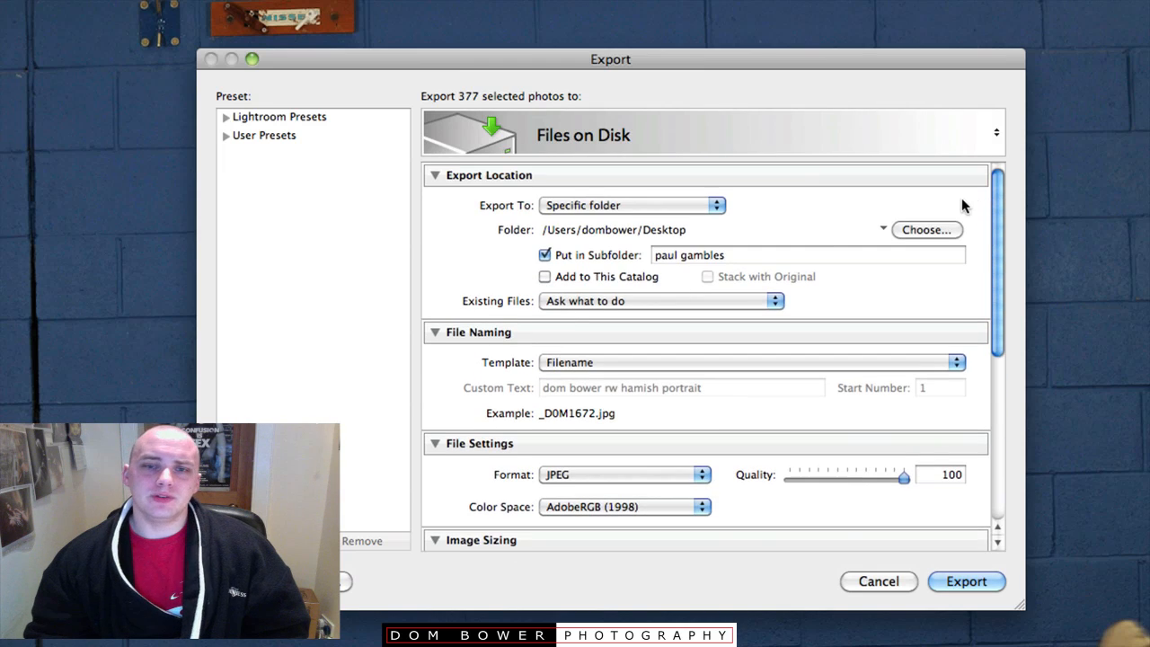
left_click(743, 255)
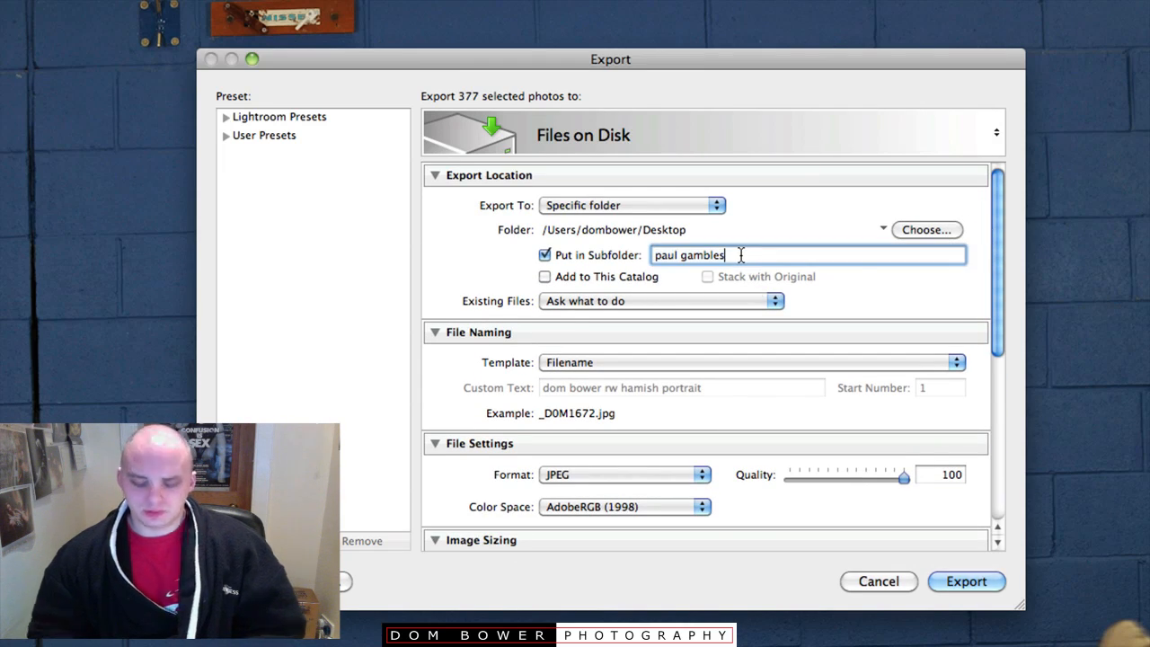
type("b")
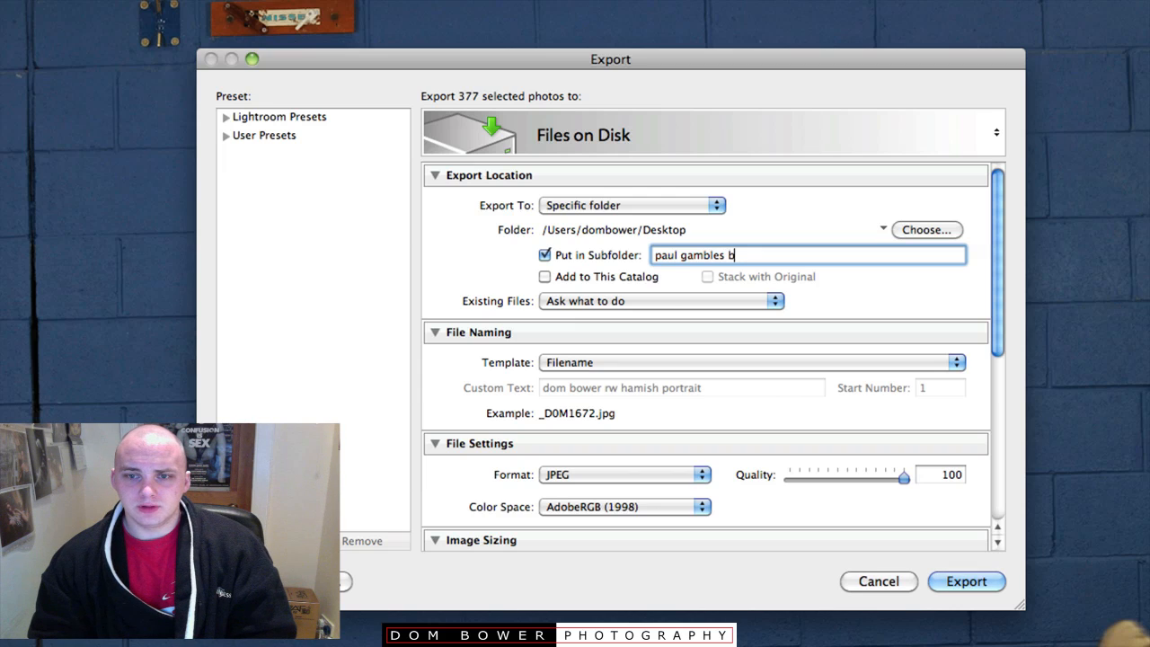
type("ook shots first edit")
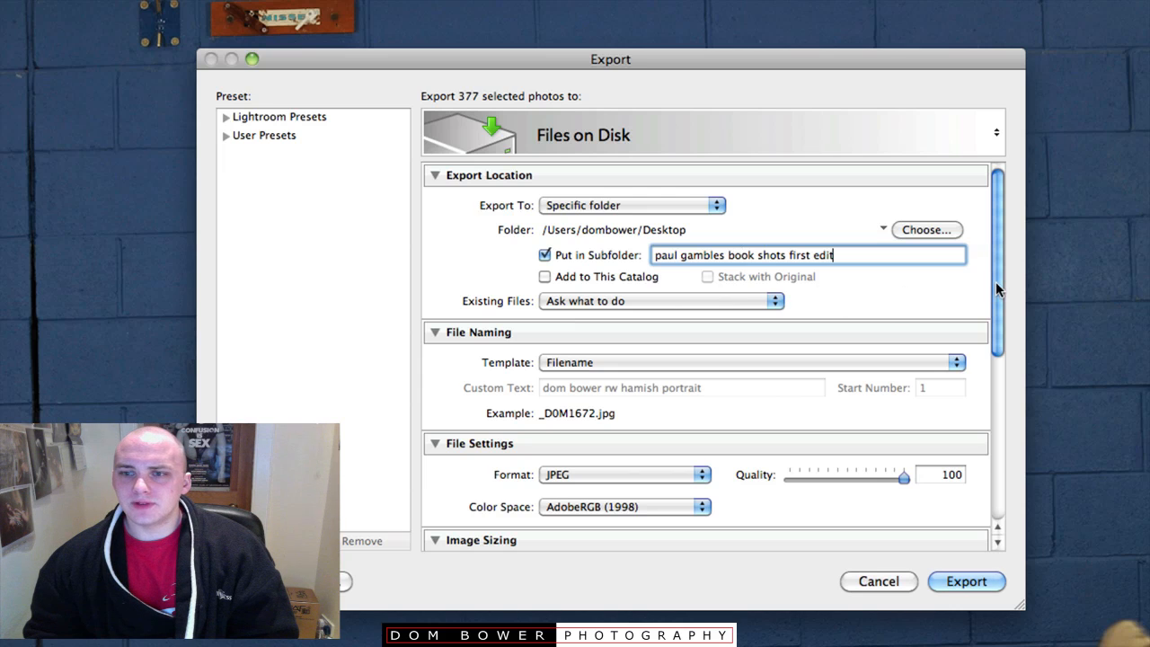
- Turn off the copyright watermark and export the selected photos
left_click_drag(996, 281, 1002, 431)
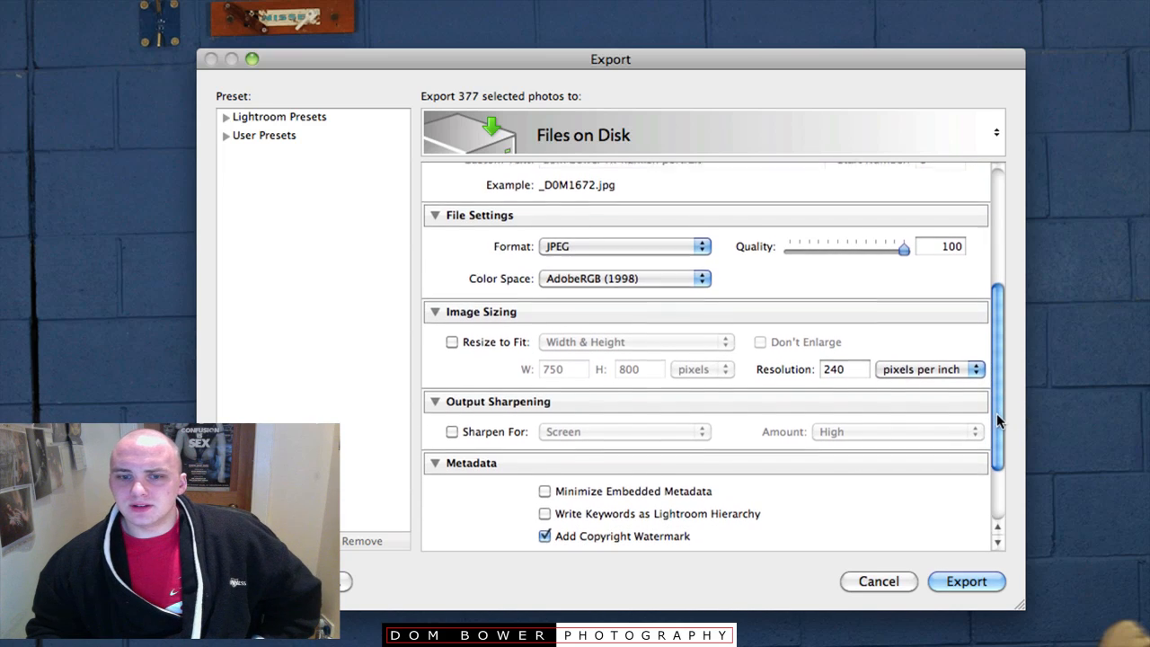
scroll(997, 414, "down", 3)
left_click(544, 454)
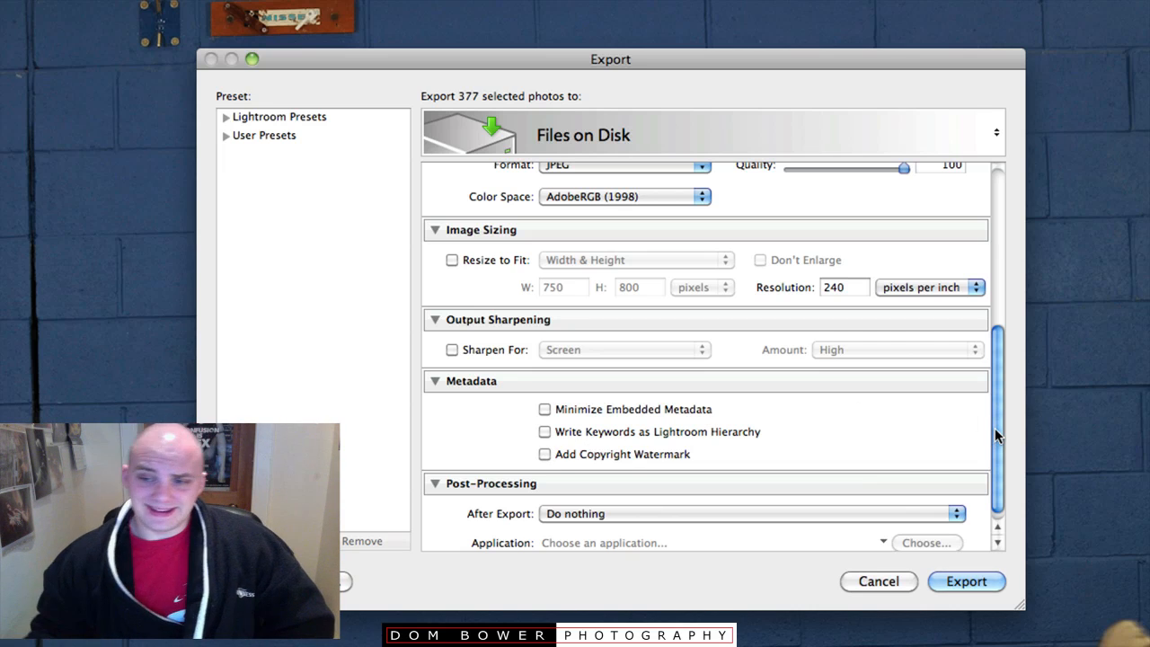
scroll(995, 428, "down", 1)
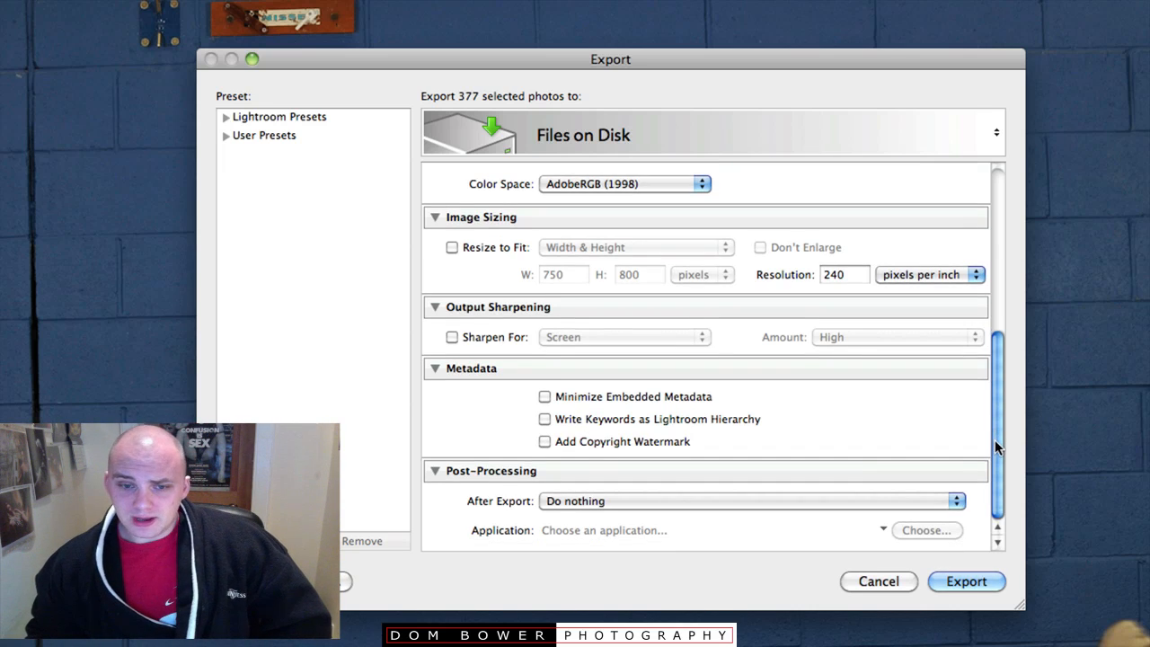
left_click(966, 582)
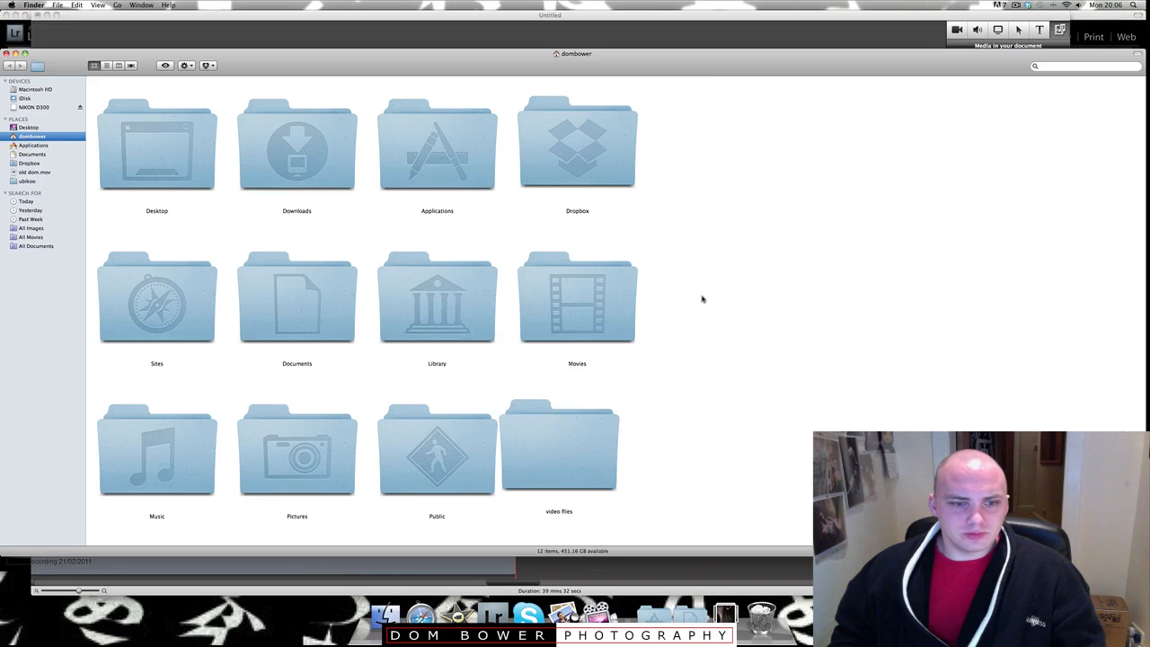
- Switch to Finder, check the exported JPEGs in the new "book shots first edit" folder on the Desktop, and open the folder's info
left_click(28, 126)
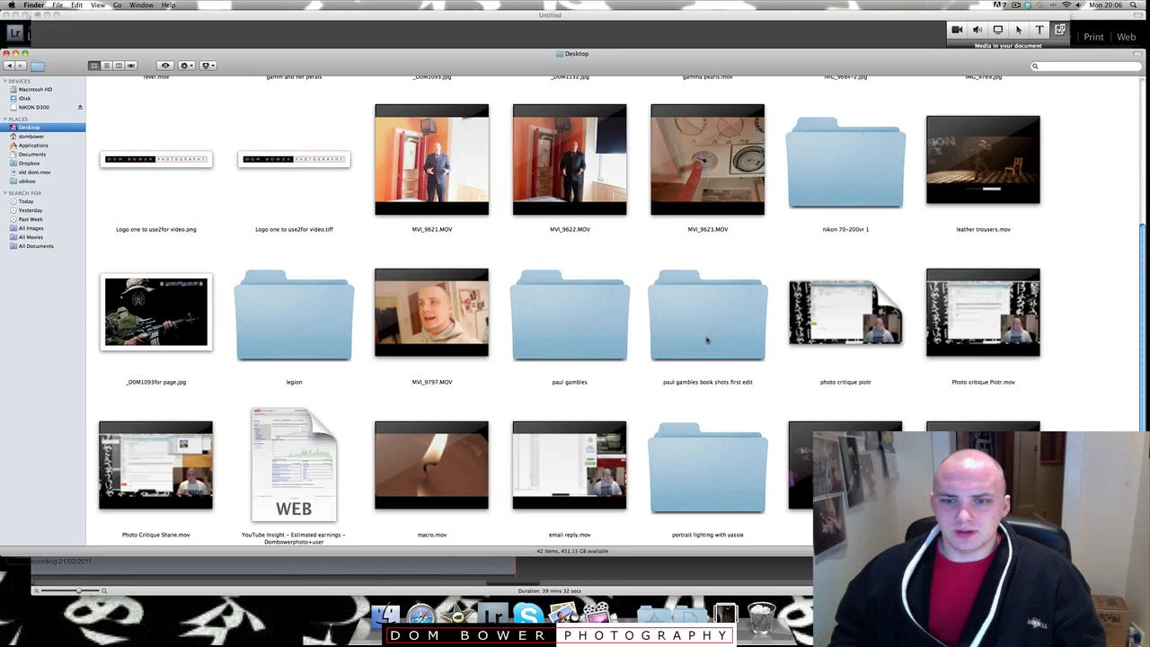
double_click(708, 336)
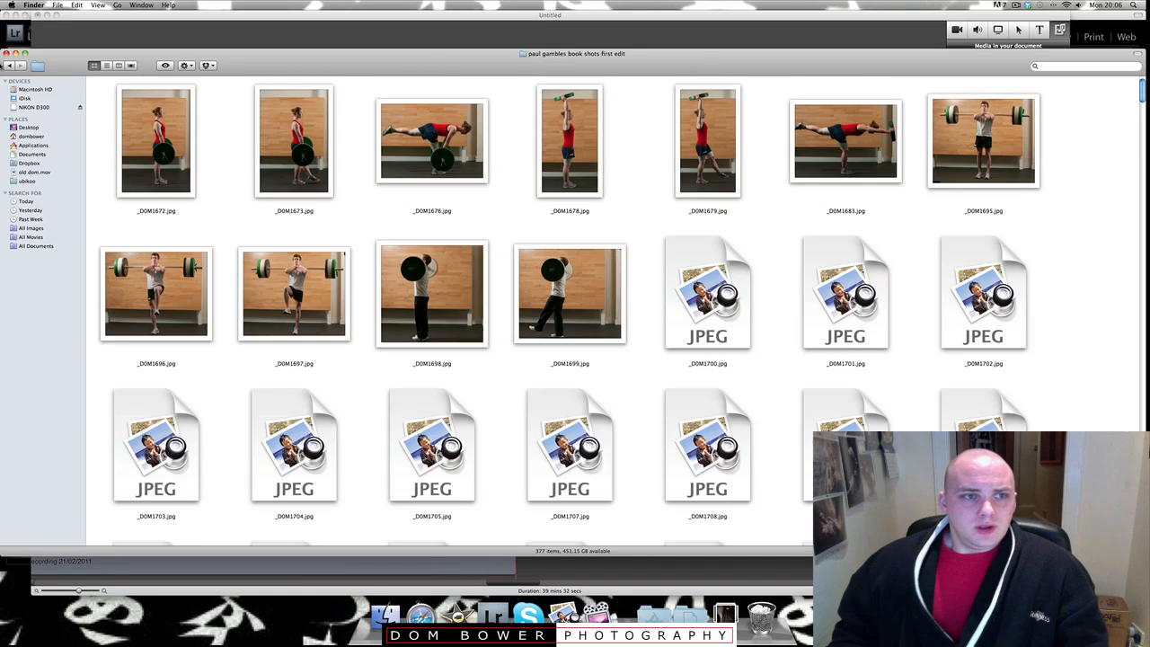
left_click(9, 66)
right_click(710, 329)
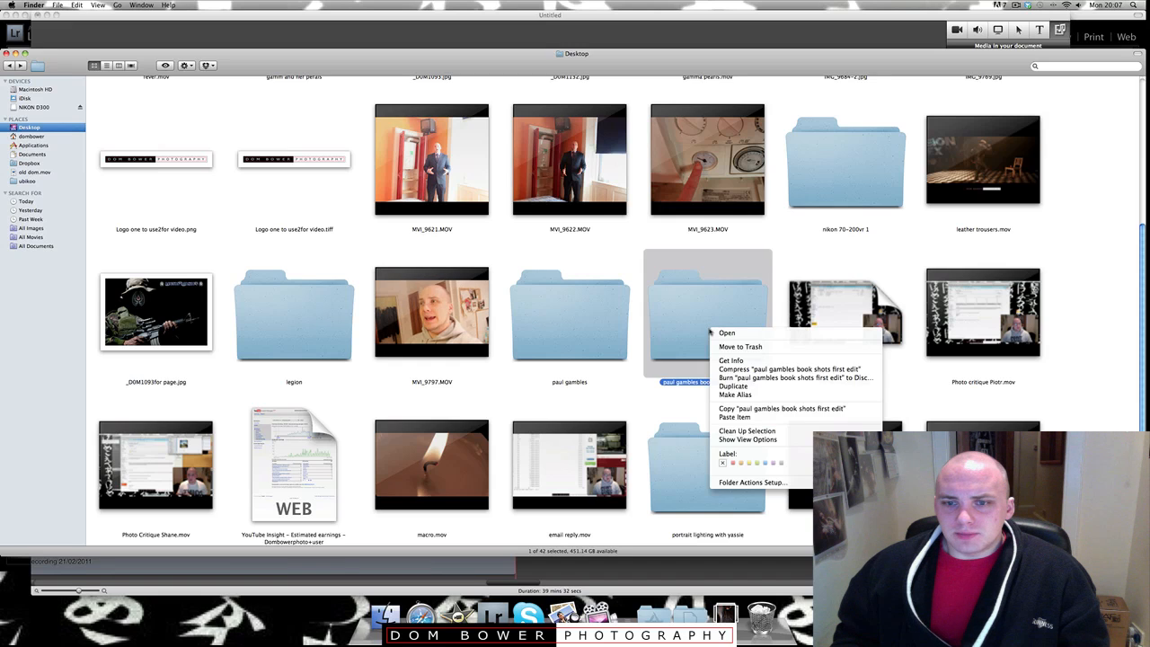
left_click(731, 360)
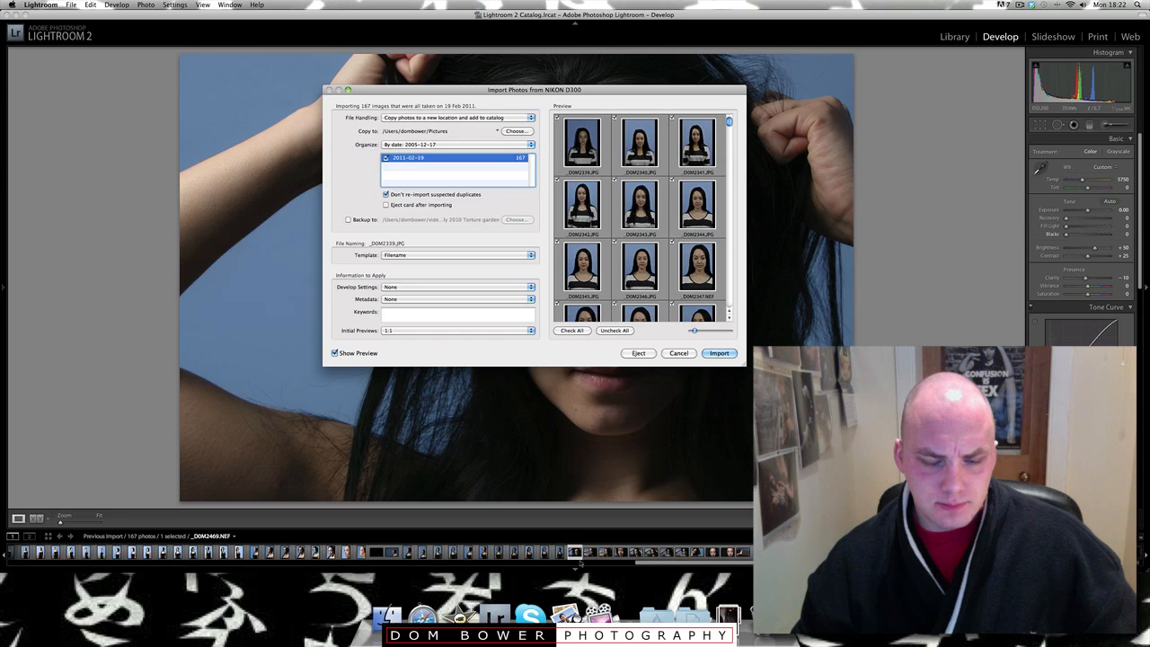
- In Lightroom, cancel the photo import from the NIKON D300 and go back along the filmstrip
key("Escape")
scroll(581, 561, "left", 3)
mouse_move(1, 298)
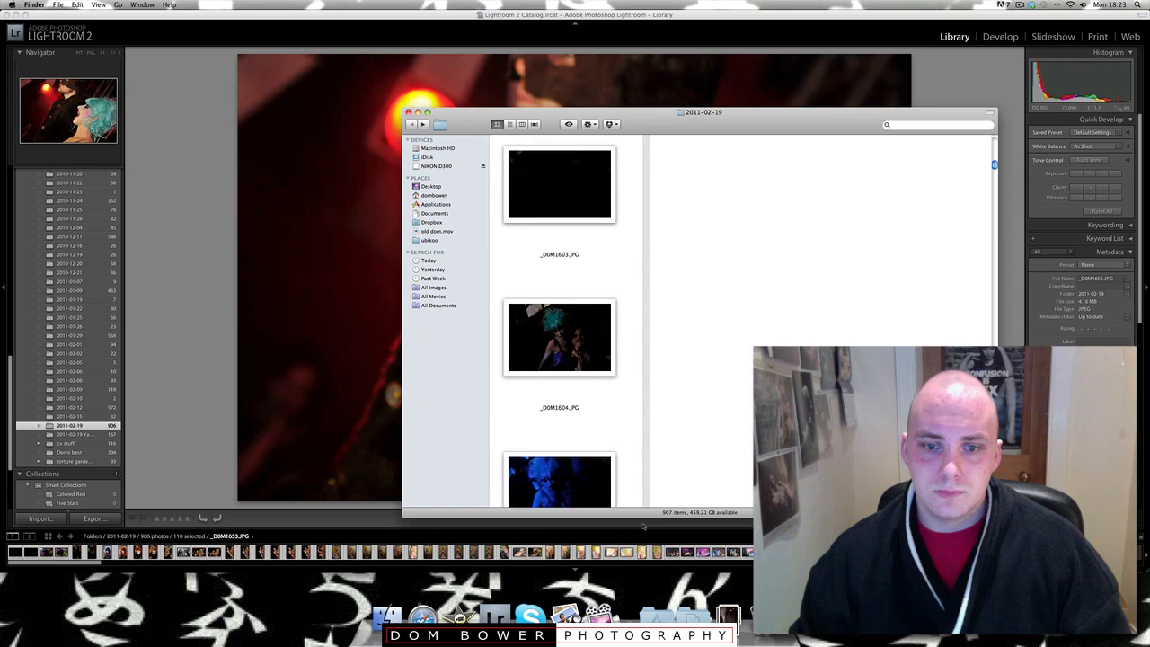
- In the 2011-02-19 Finder folder, extend the selection of event photos down through _DOM1653.JPG, leaving out _DOM1656.NEF
scroll(560, 324, "down", 10)
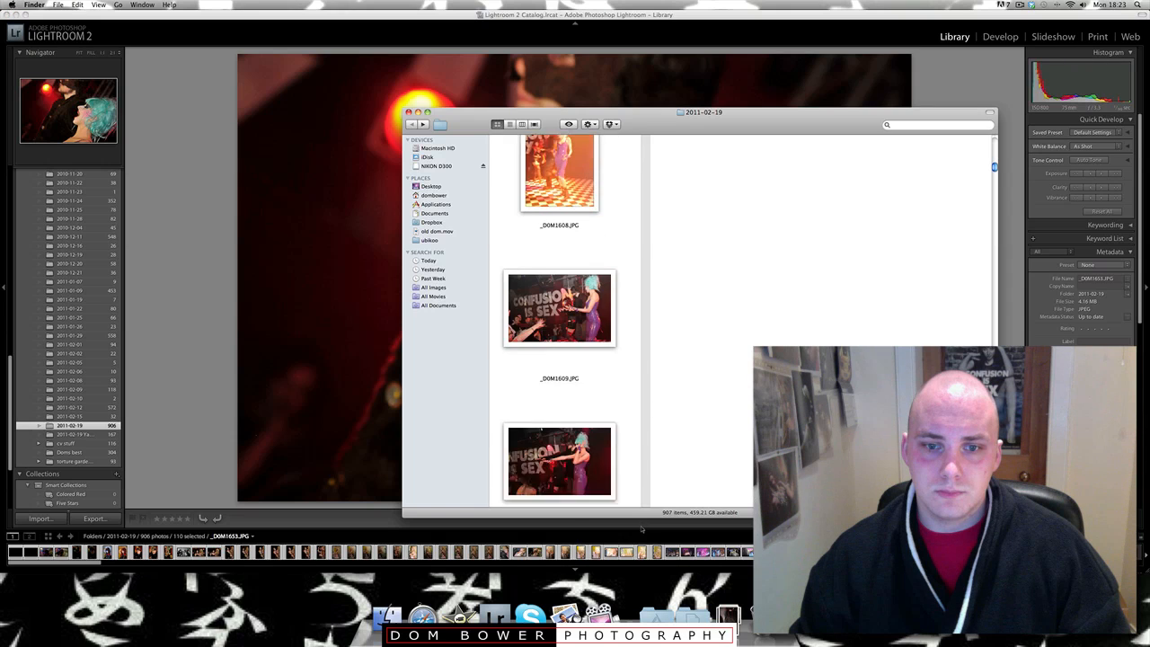
scroll(642, 530, "down", 10)
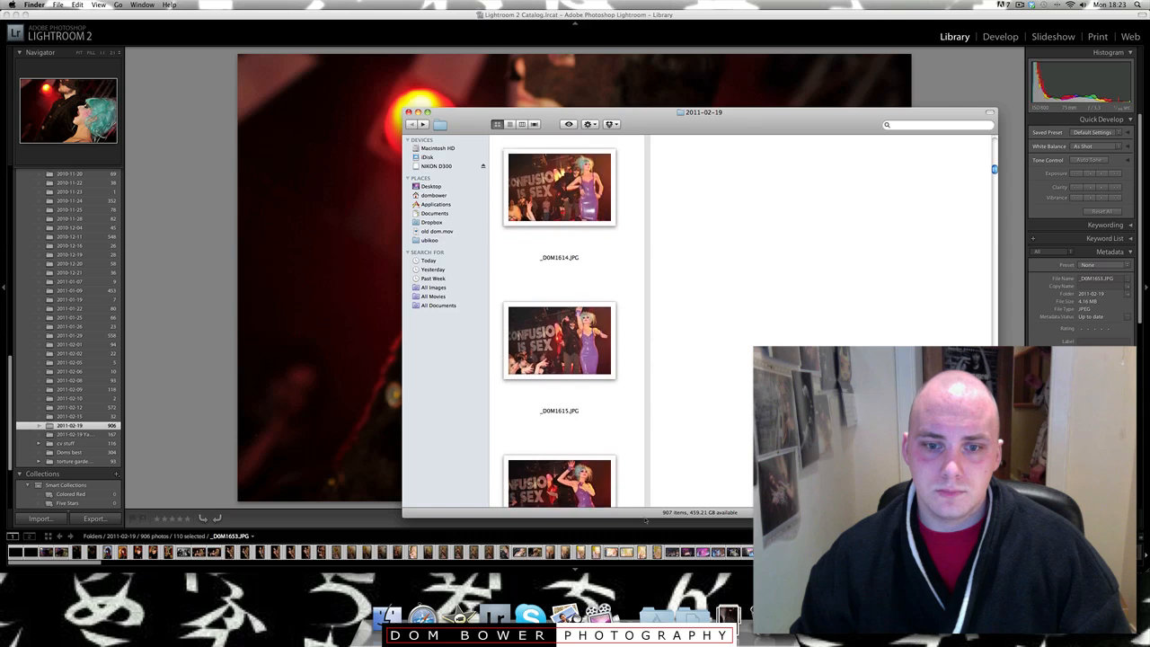
scroll(647, 519, "down", 10)
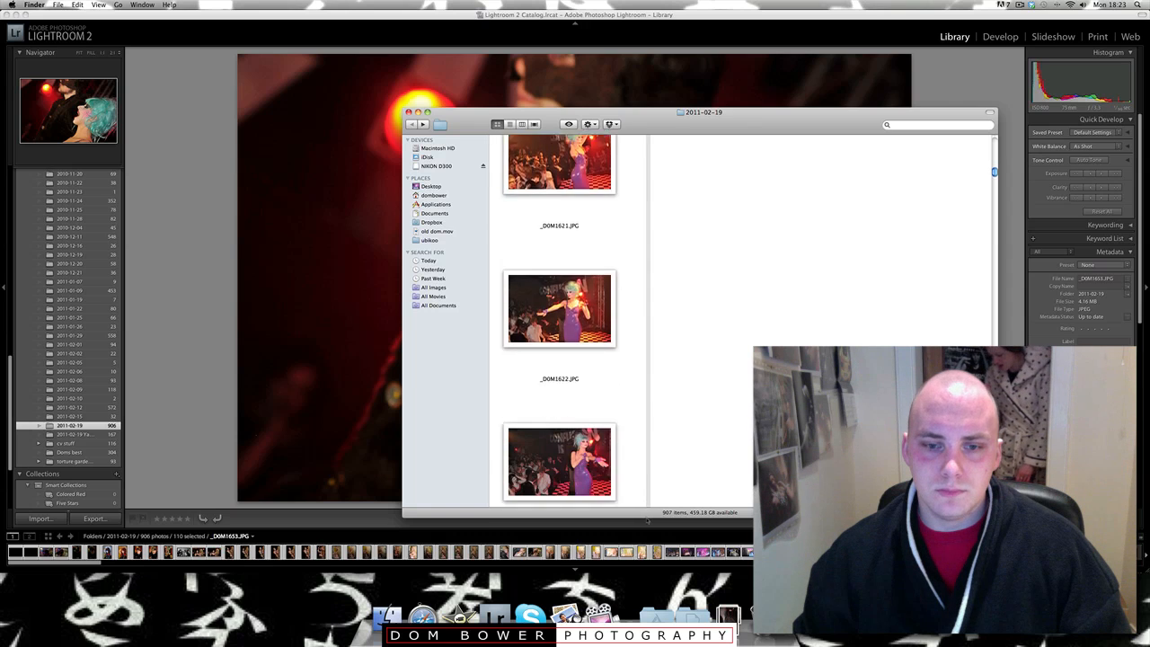
scroll(647, 519, "down", 6)
scroll(648, 513, "down", 5)
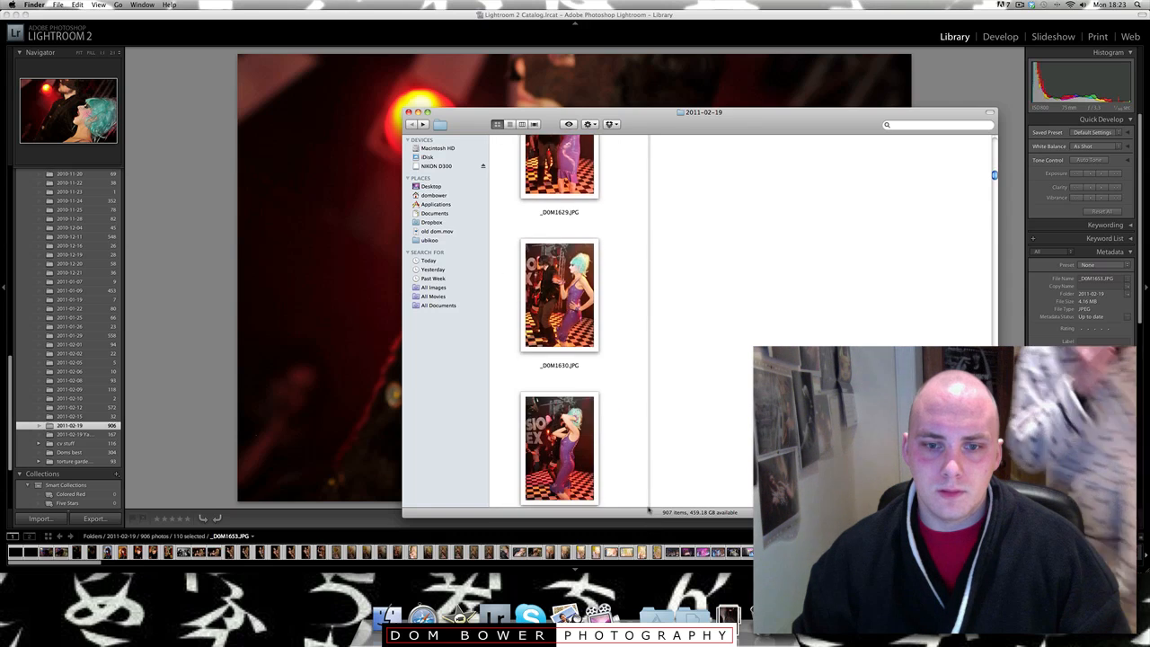
scroll(654, 517, "down", 2)
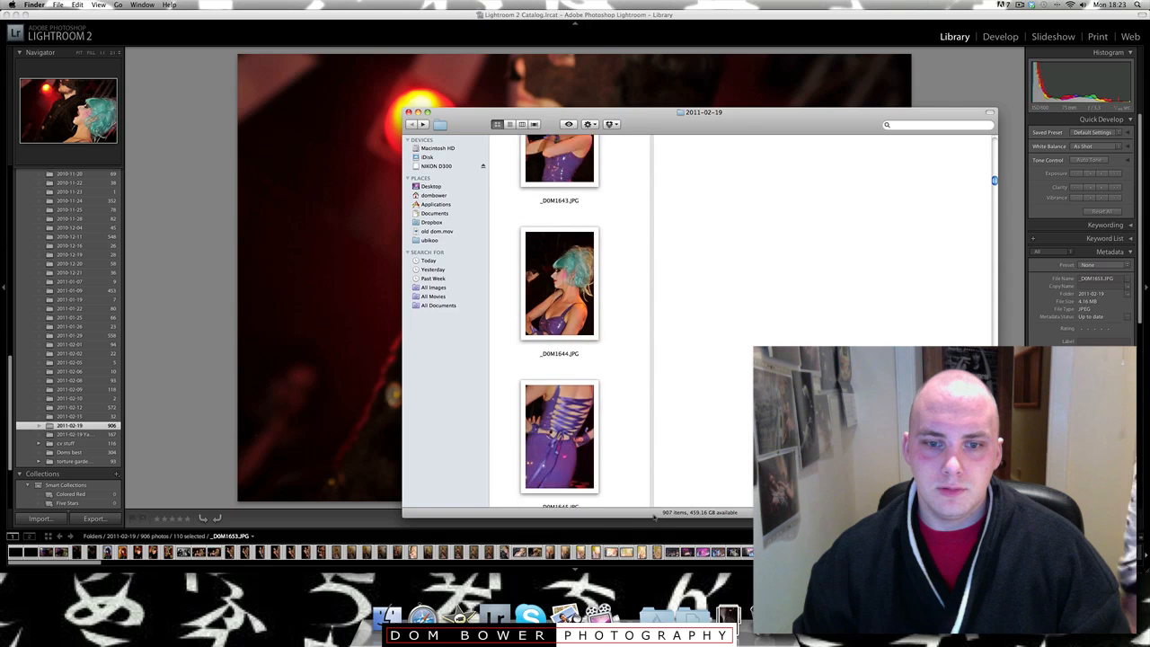
scroll(655, 514, "down", 3)
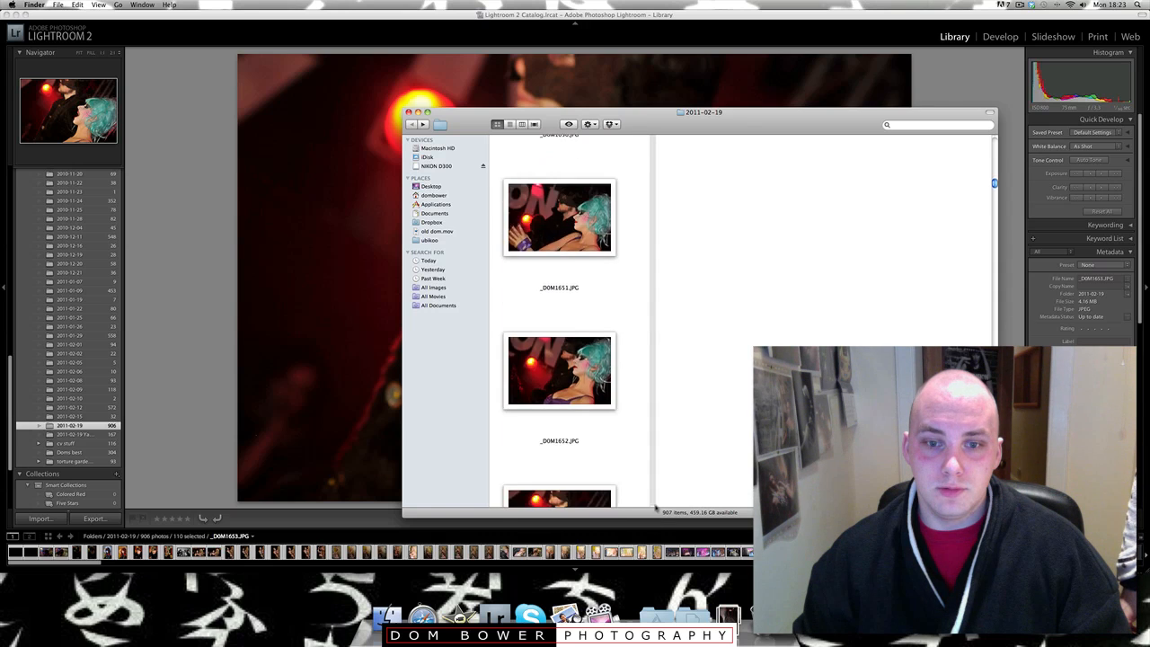
left_click(559, 252)
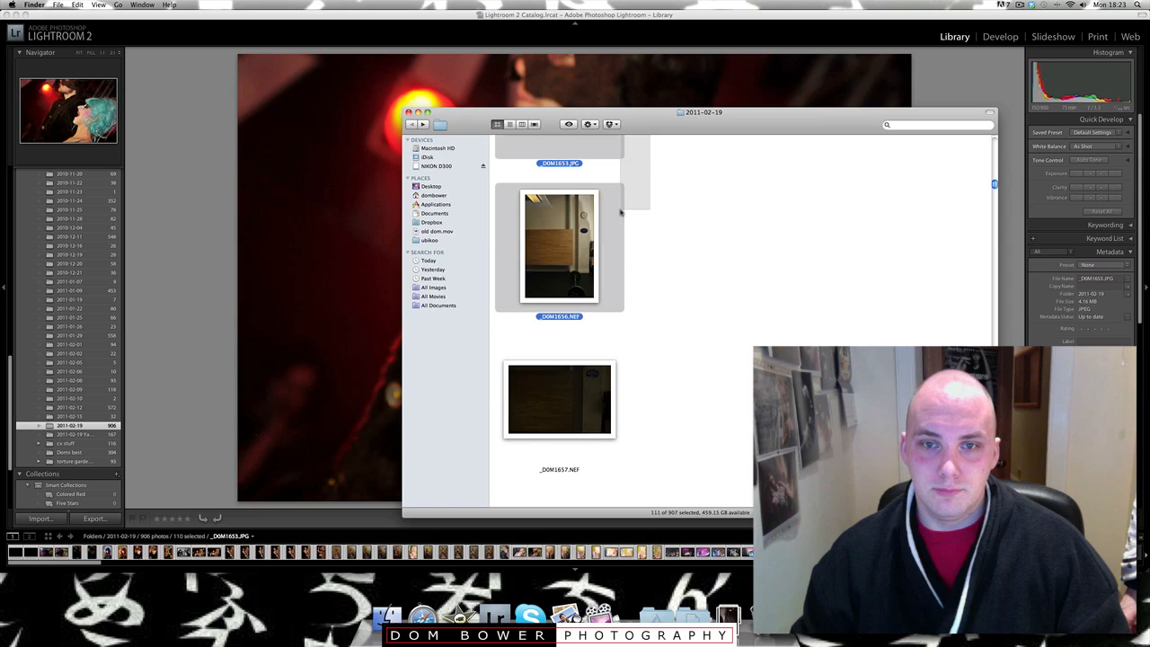
left_click(560, 163)
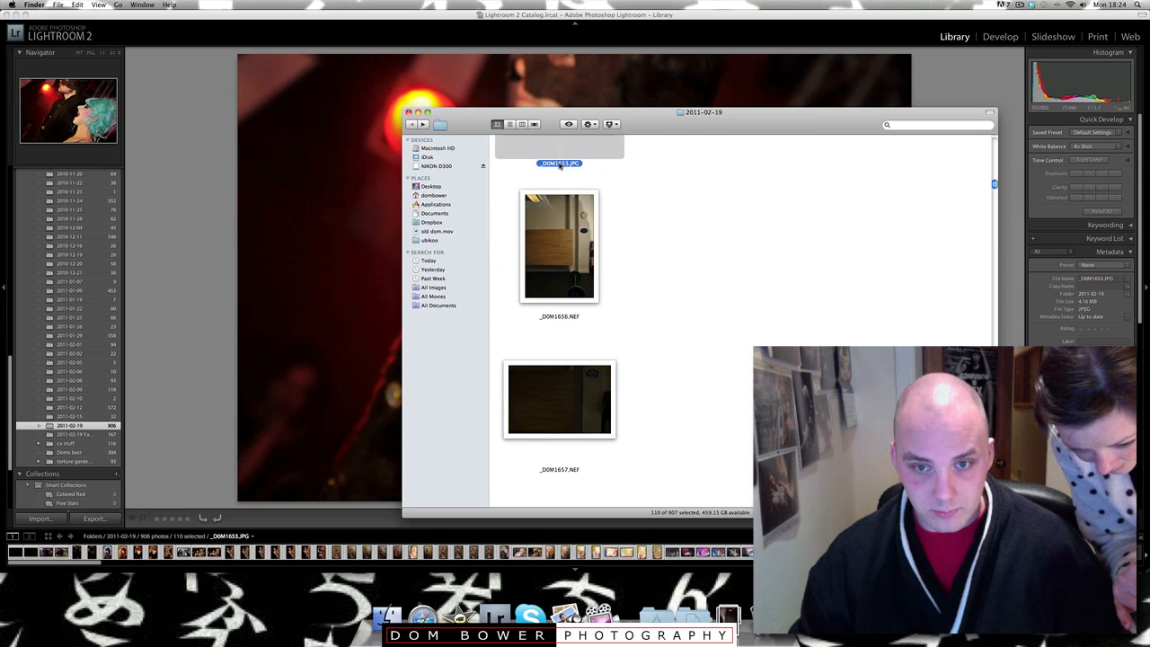
- Move the selected photos into the cis february folder, replacing the existing _DOM1538.NEF, and close the folder window
scroll(678, 207, "up", 5)
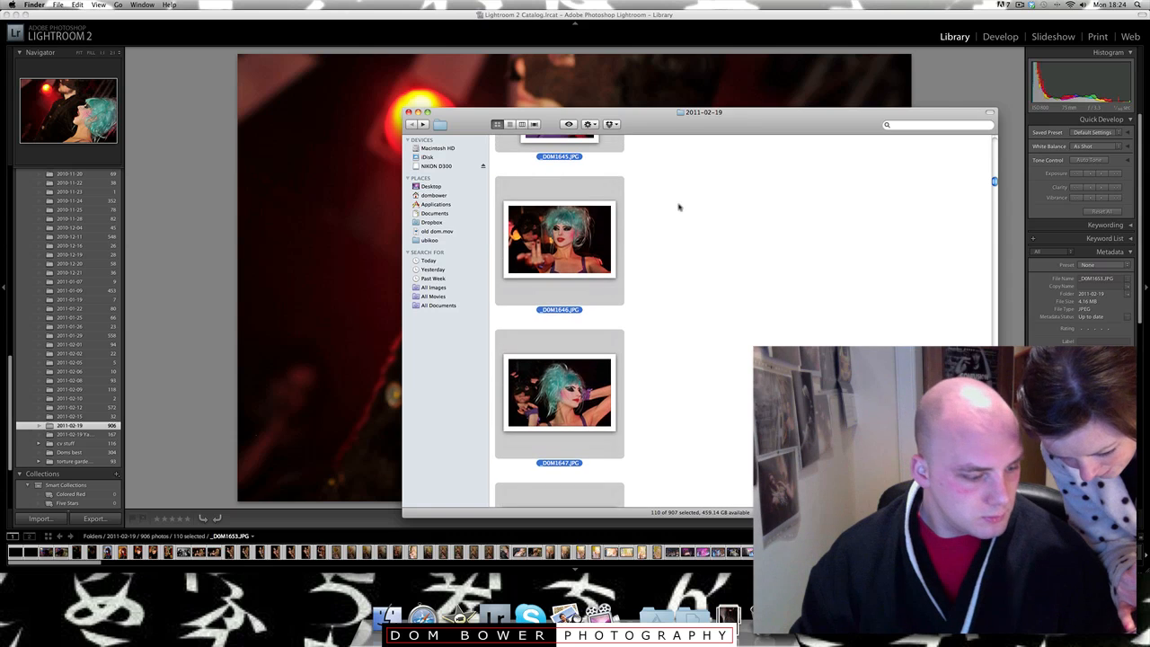
scroll(678, 207, "up", 10)
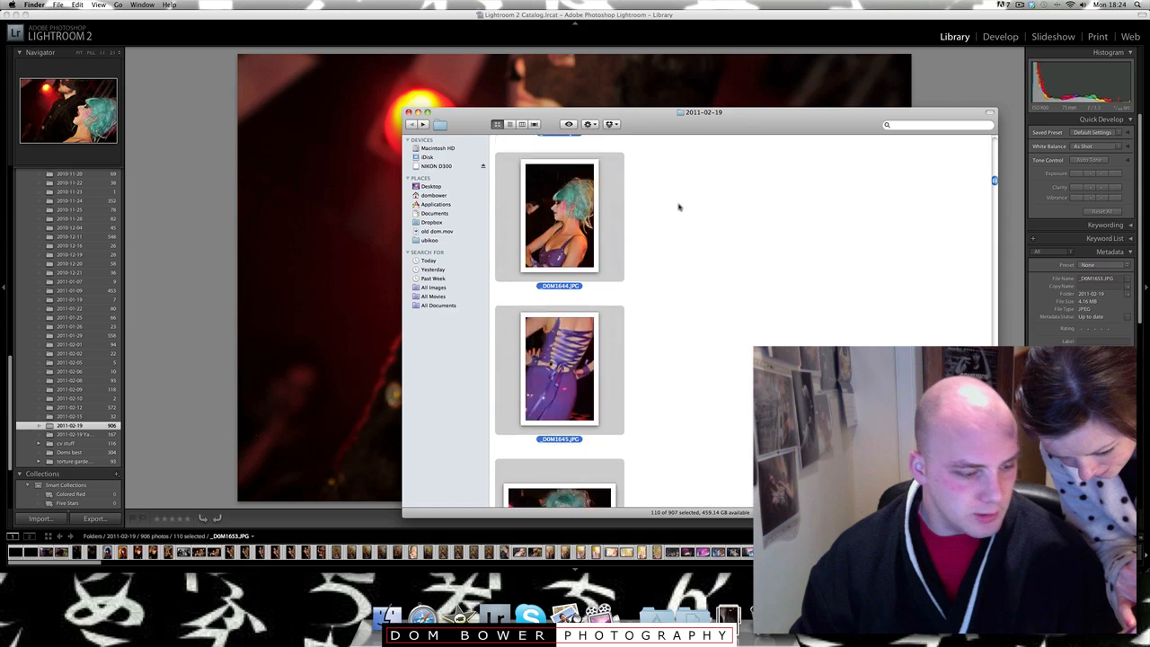
scroll(679, 207, "up", 15)
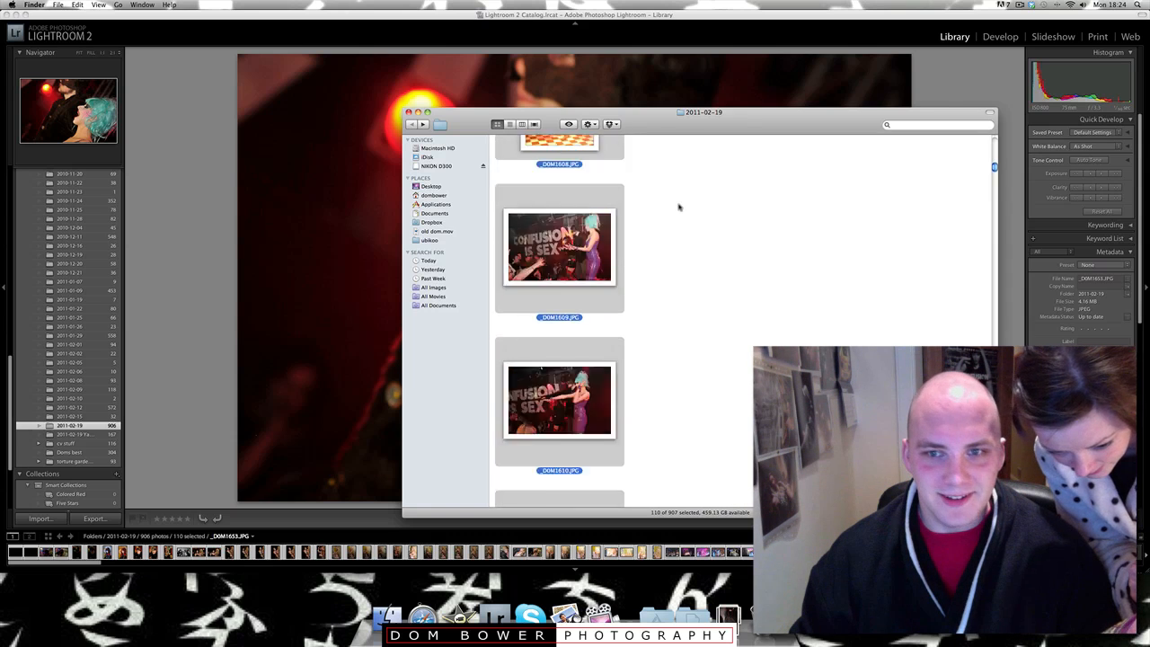
scroll(679, 208, "up", 2)
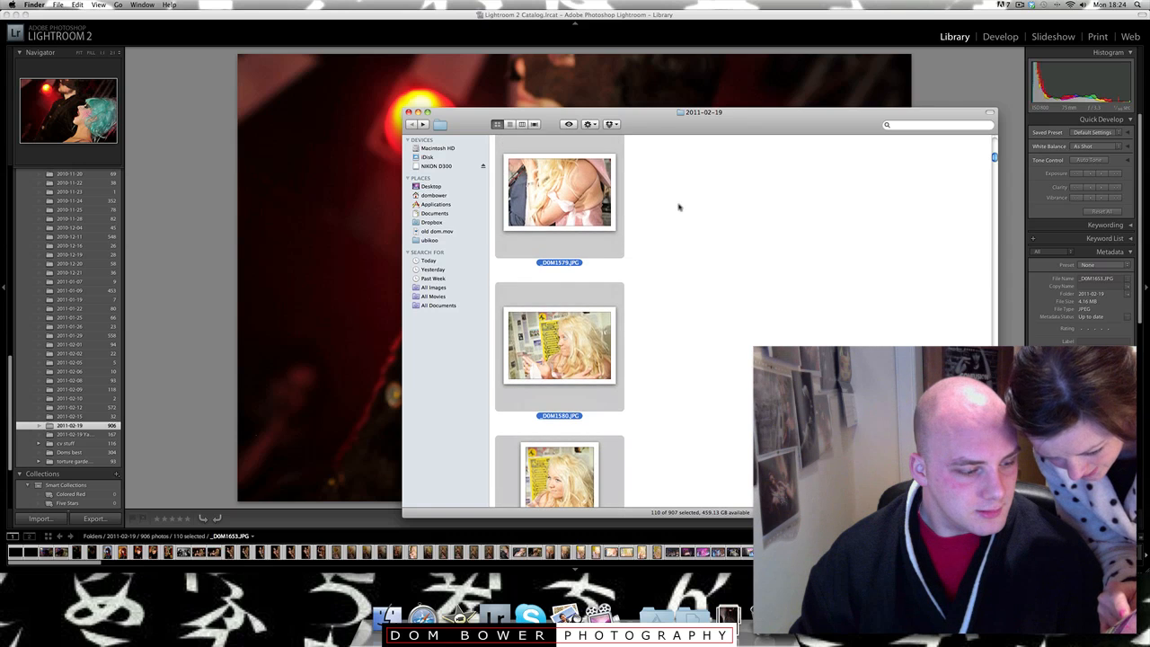
scroll(678, 208, "up", 20)
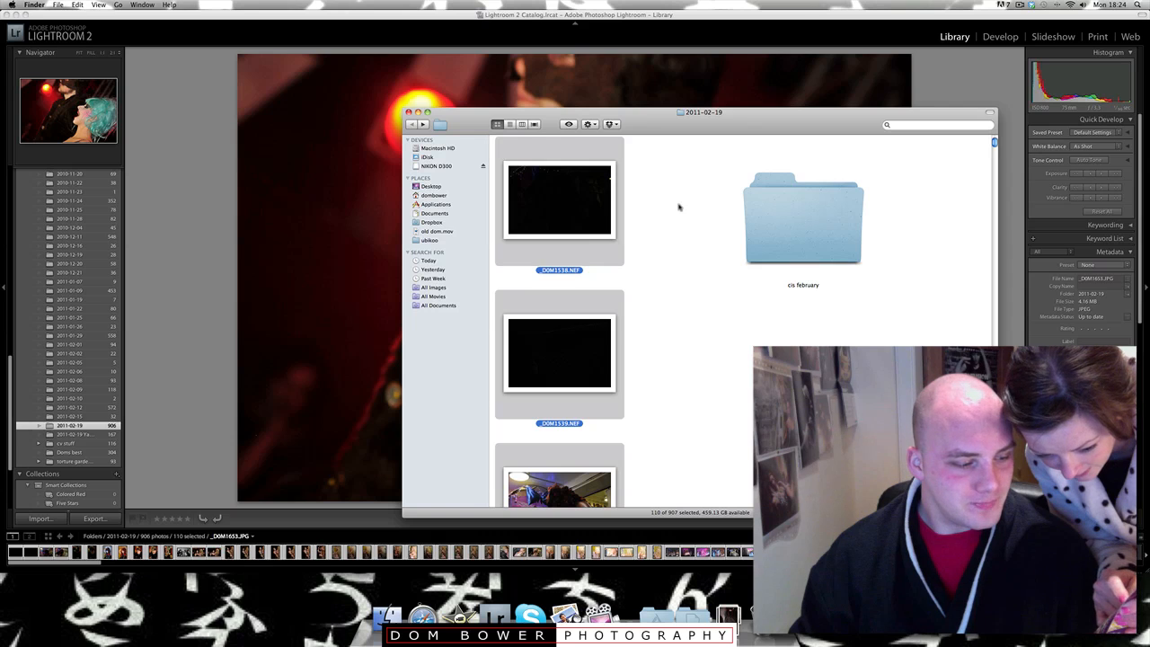
left_click_drag(606, 205, 795, 222)
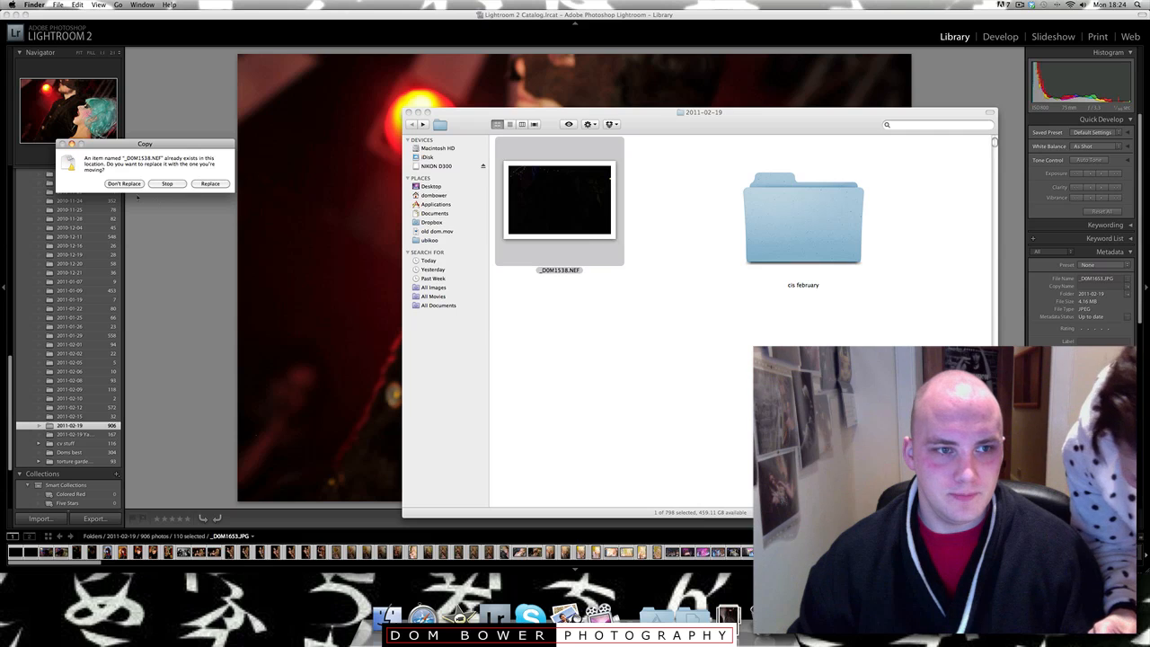
left_click(207, 184)
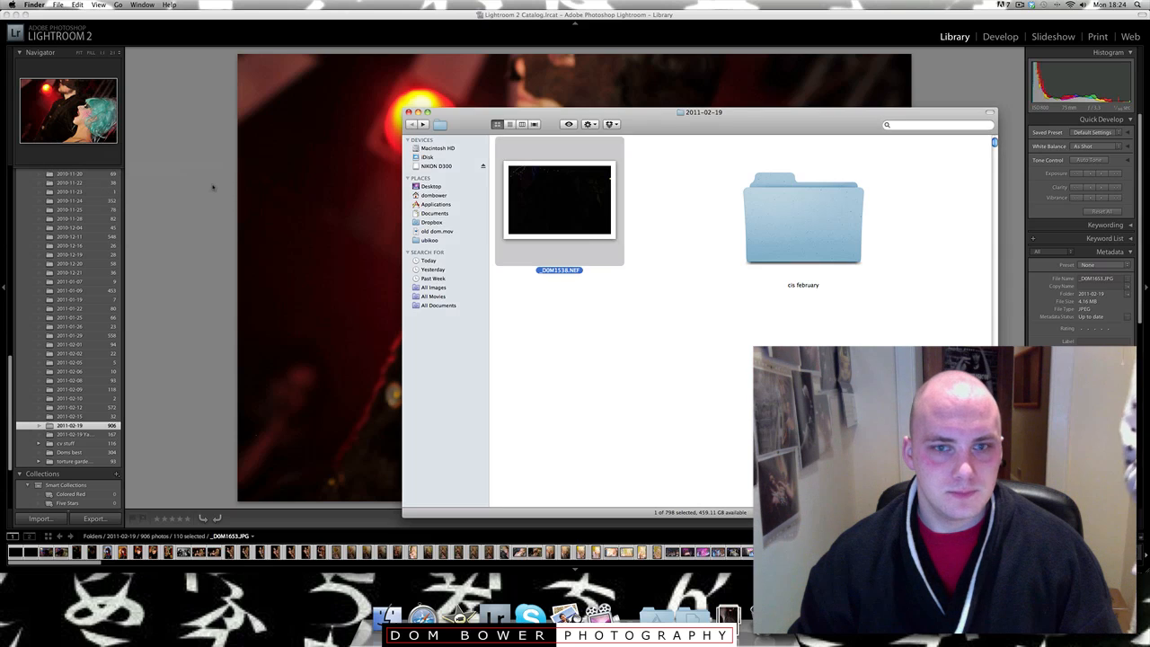
scroll(663, 340, "down", 5)
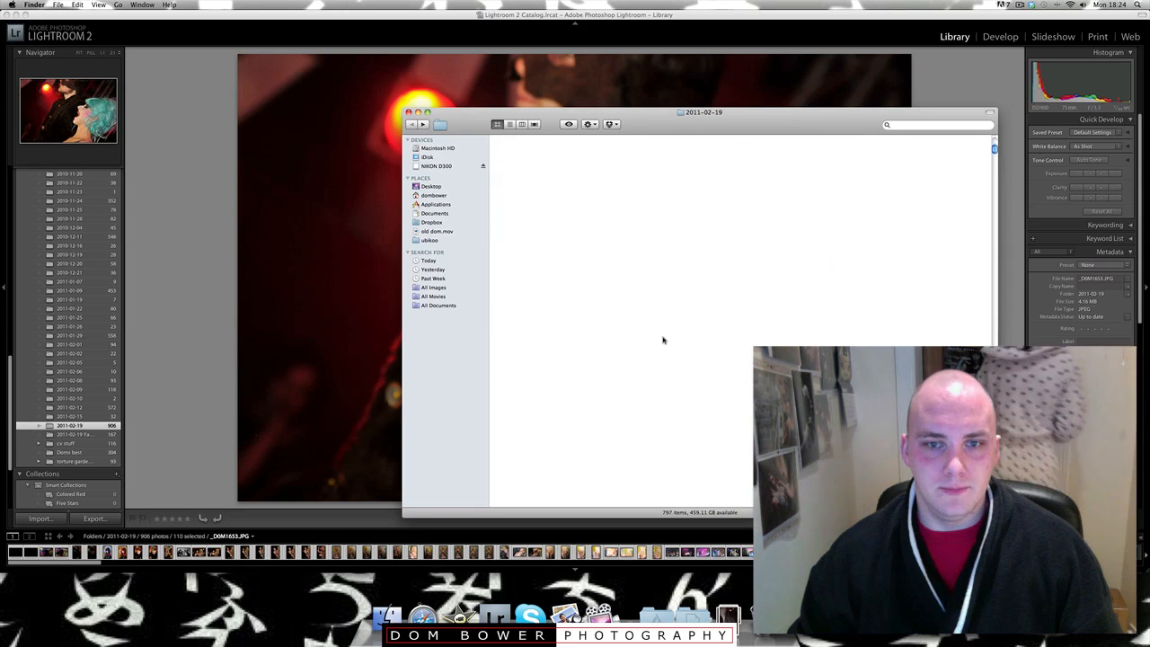
left_click(408, 113)
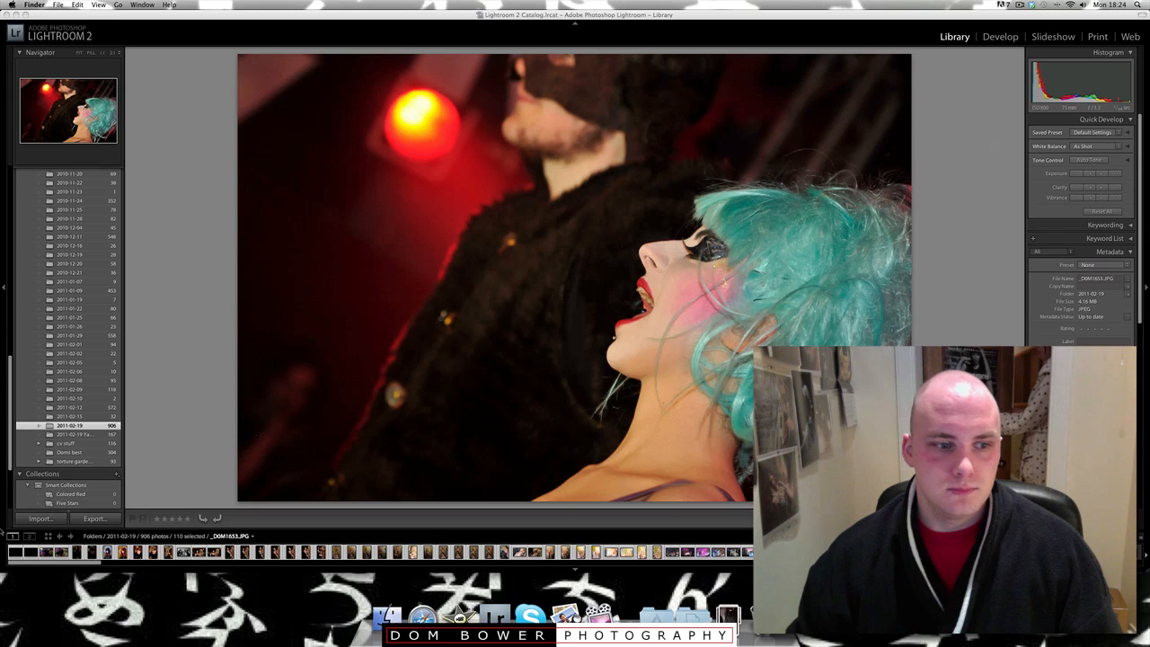
- Start synchronizing the 2011-02-19 folder in Lightroom and show its missing photos
left_click(39, 519)
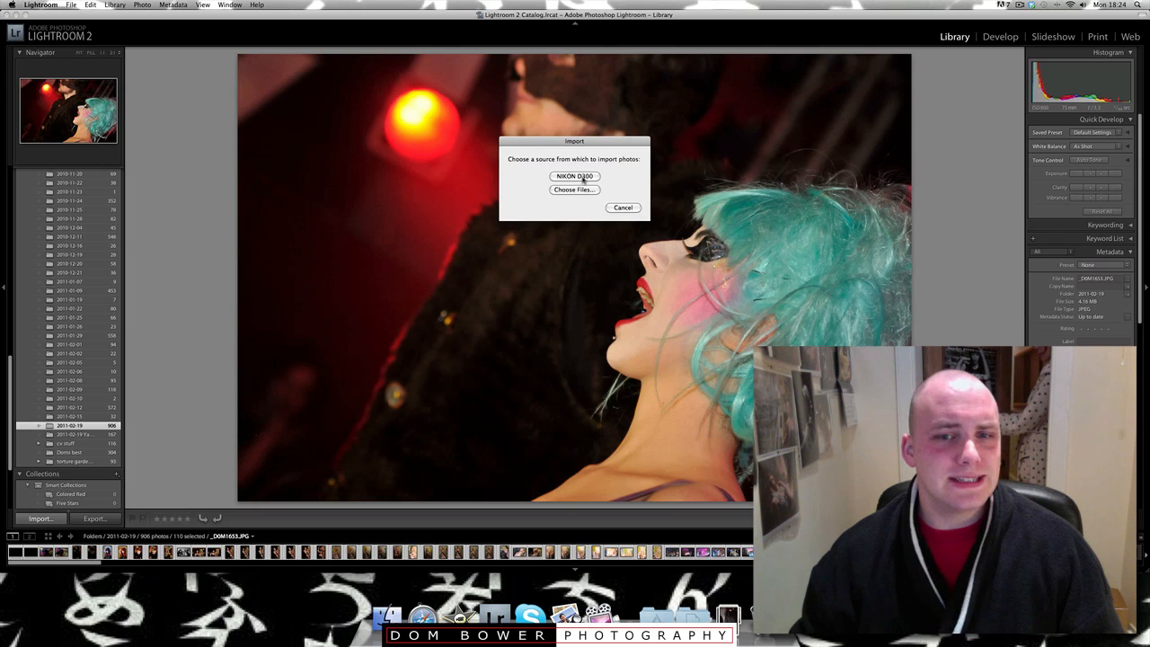
left_click(623, 207)
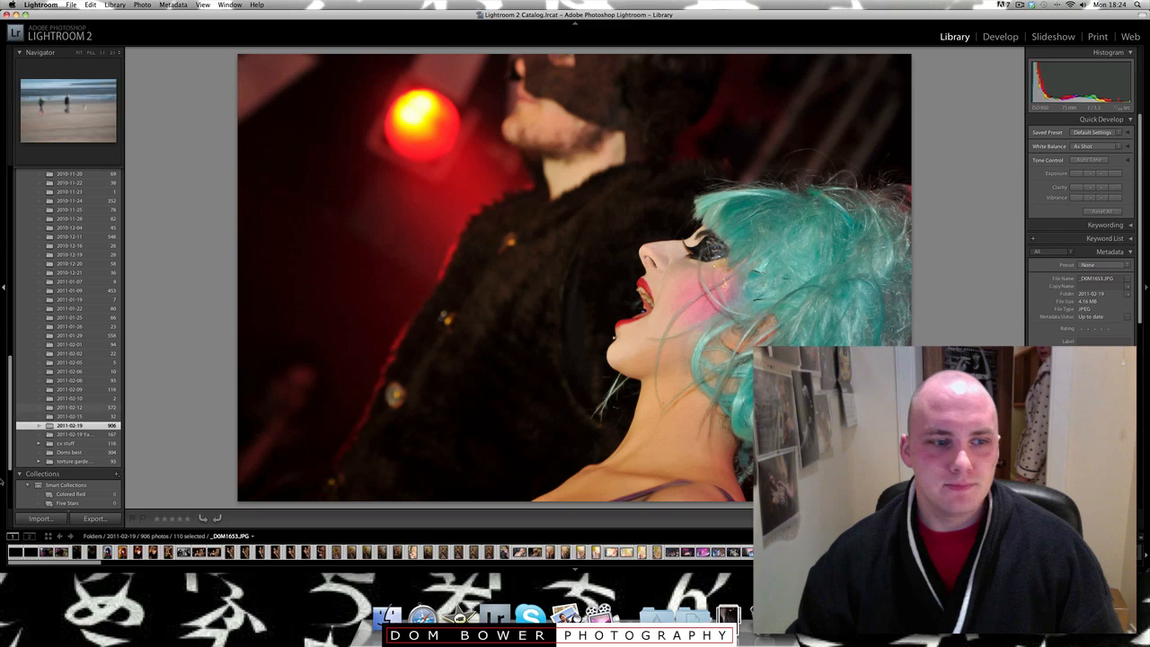
right_click(80, 426)
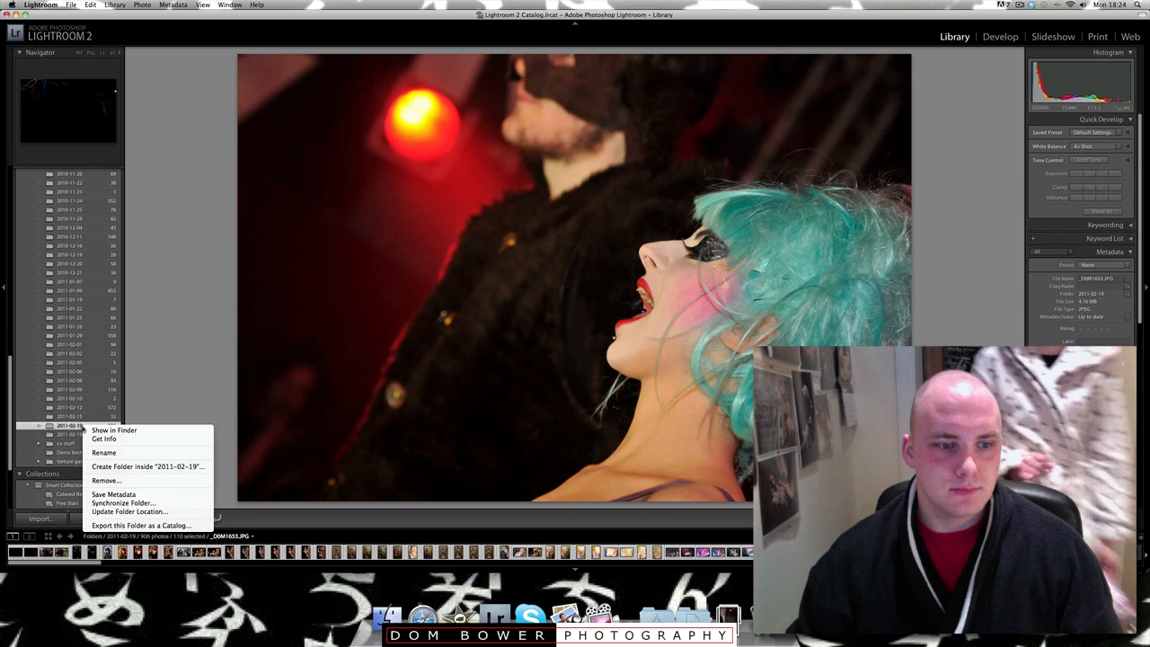
left_click(122, 502)
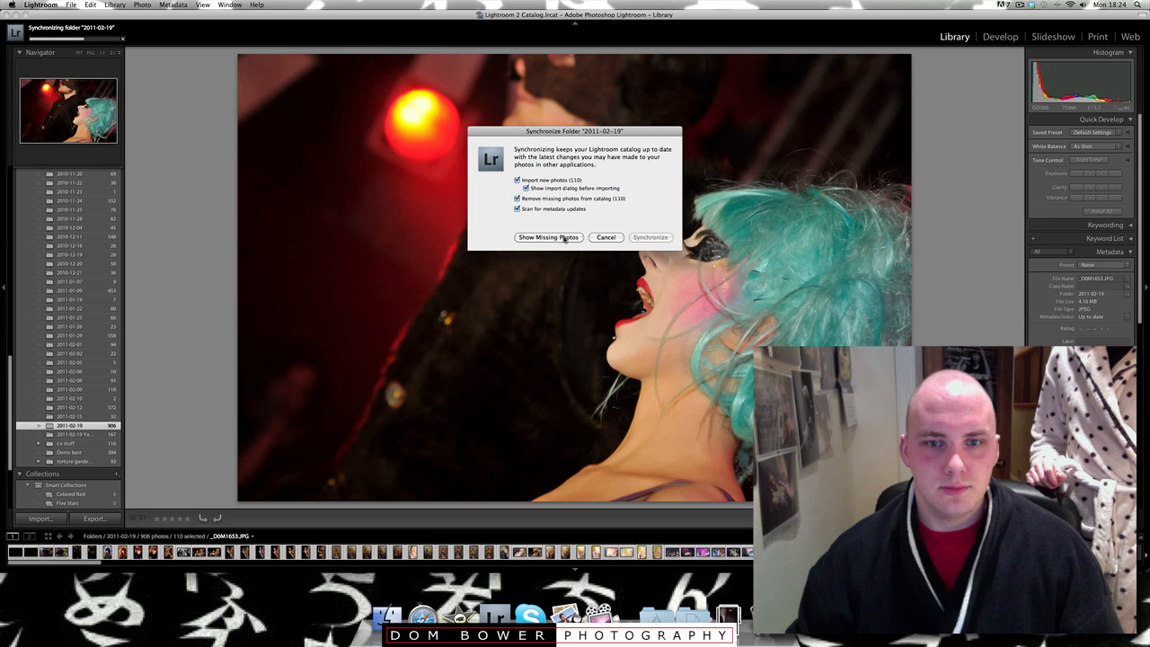
left_click(548, 237)
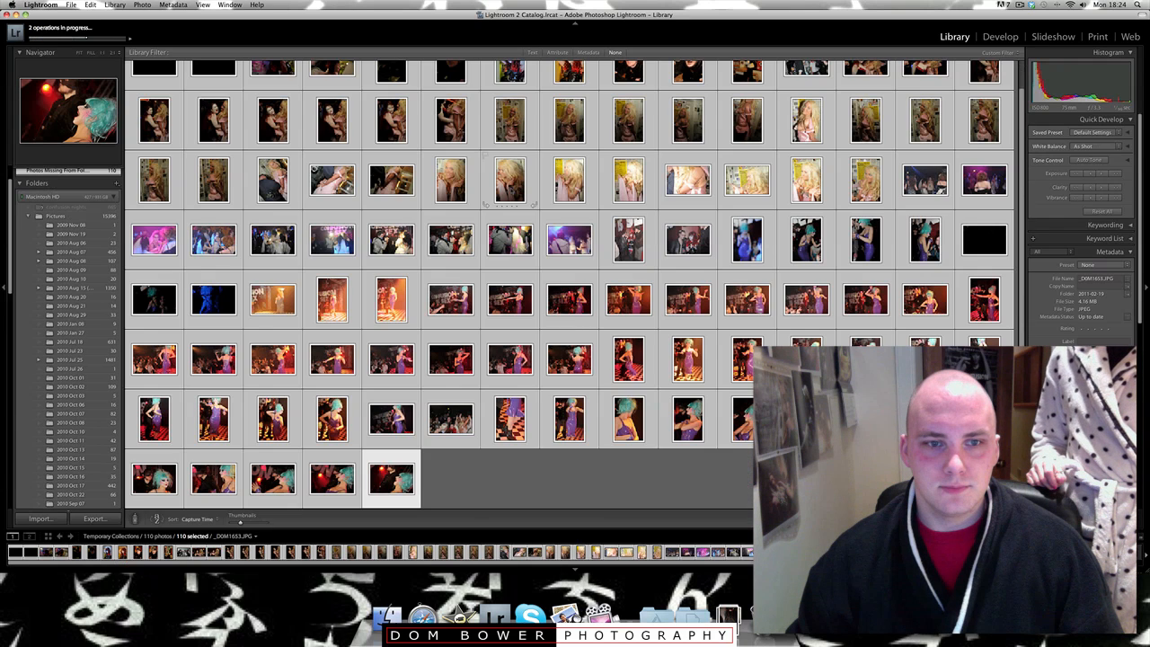